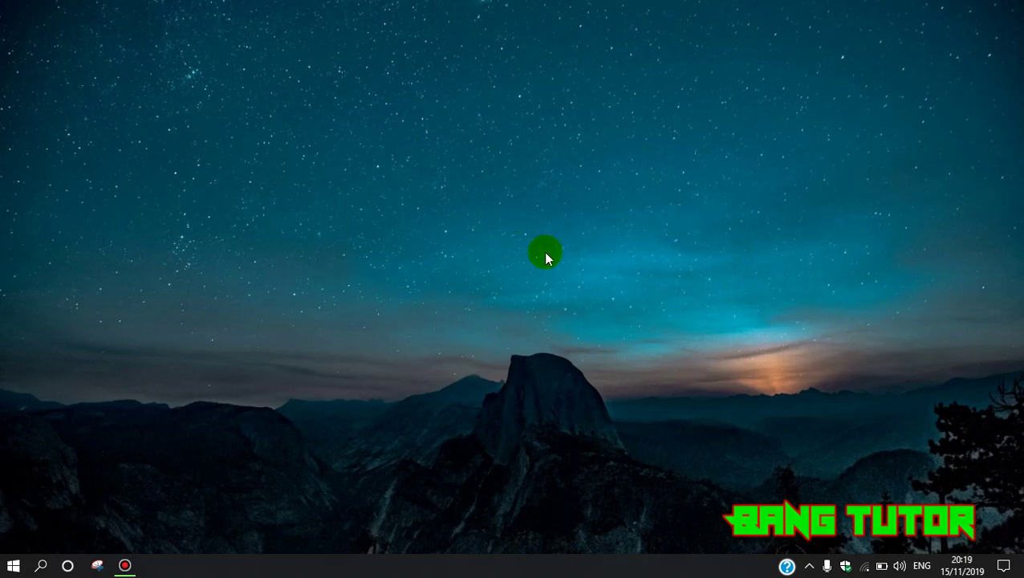
pyautogui.click(726, 568)
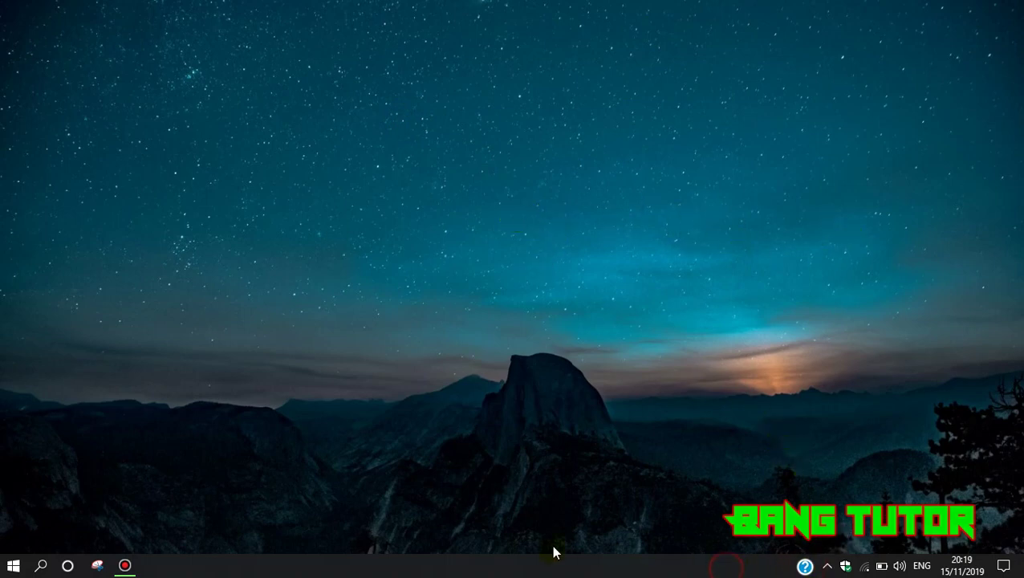
pyautogui.rightClick(335, 181)
pyautogui.click(393, 198)
pyautogui.moveTo(129, 564)
pyautogui.click(282, 167)
pyautogui.rightClick(282, 167)
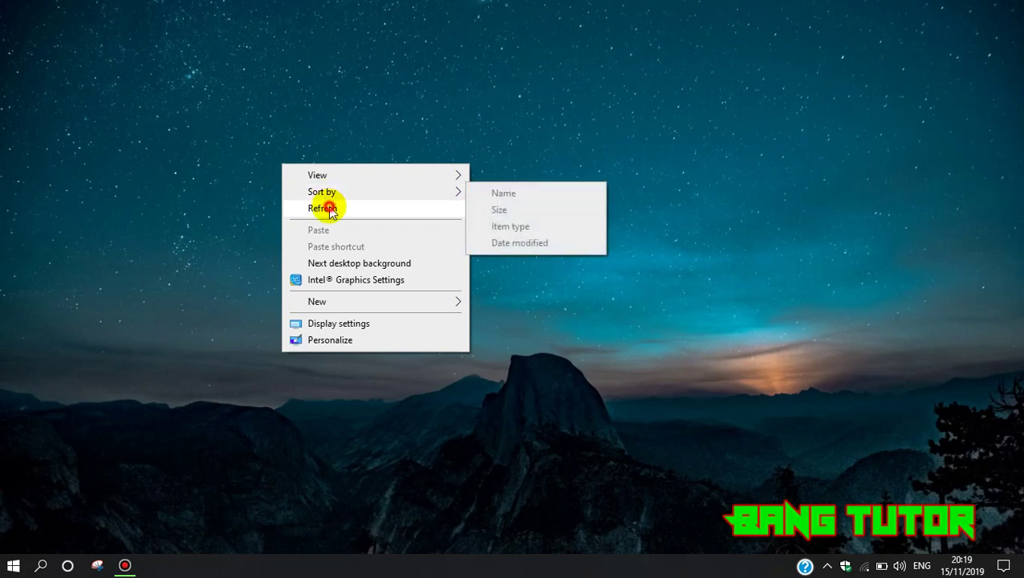
pyautogui.click(325, 206)
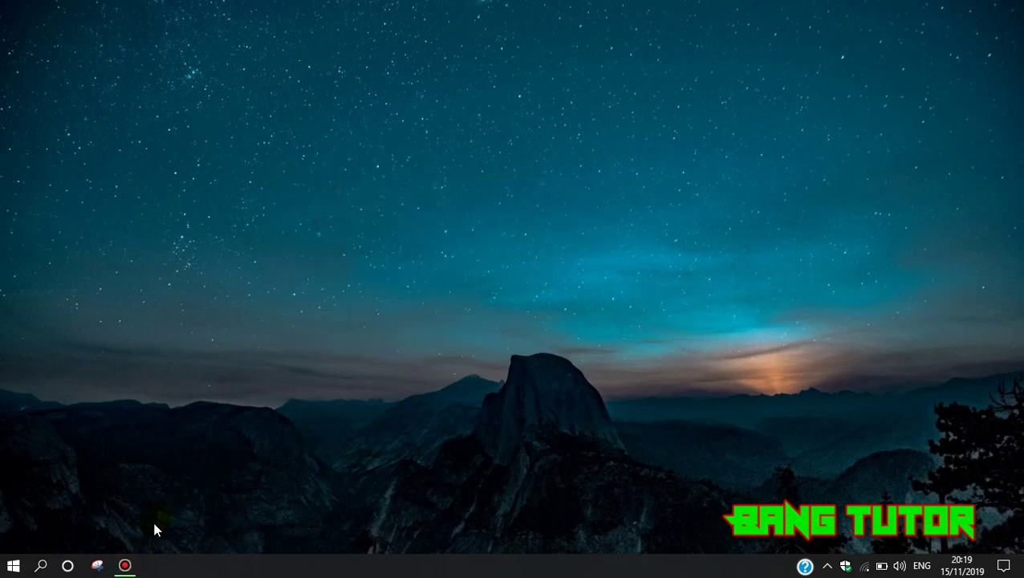
# Switch to Bandicam and reposition its window near the upper centre of the desktop.
pyautogui.click(125, 566)
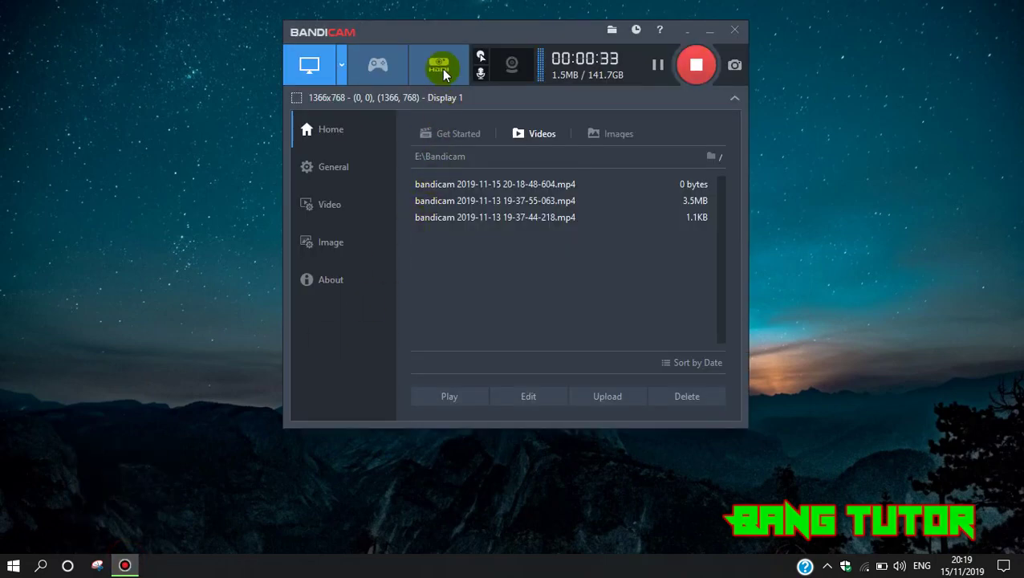
pyautogui.moveTo(434, 41); pyautogui.dragTo(378, 52)
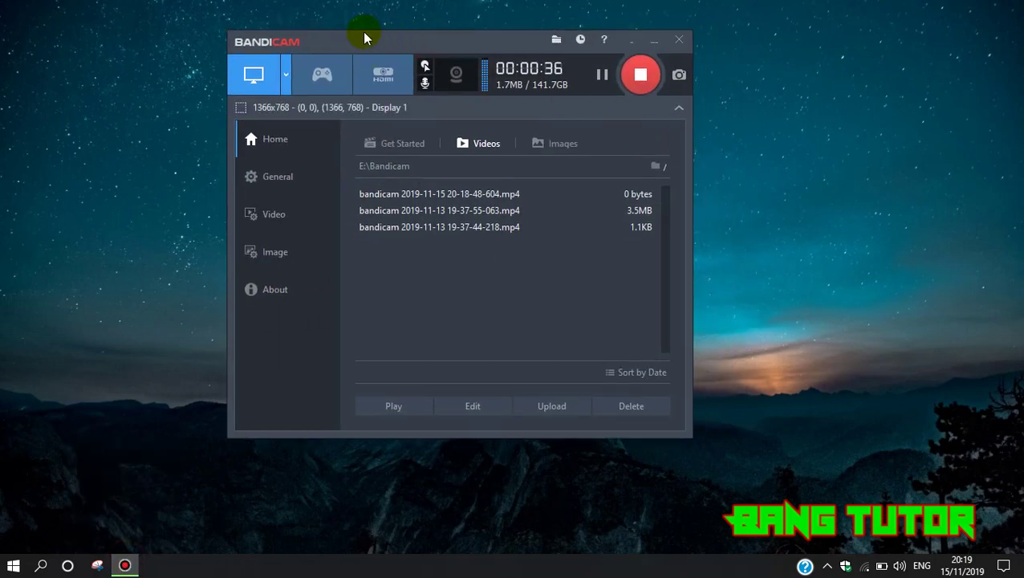
pyautogui.moveTo(387, 42); pyautogui.dragTo(350, 50)
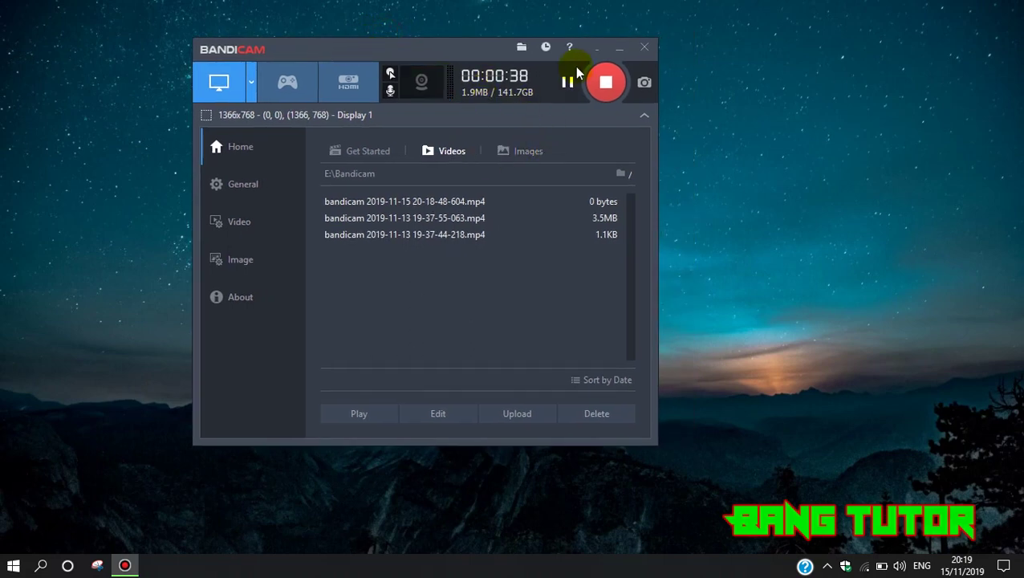
pyautogui.rightClick(749, 61)
pyautogui.click(784, 103)
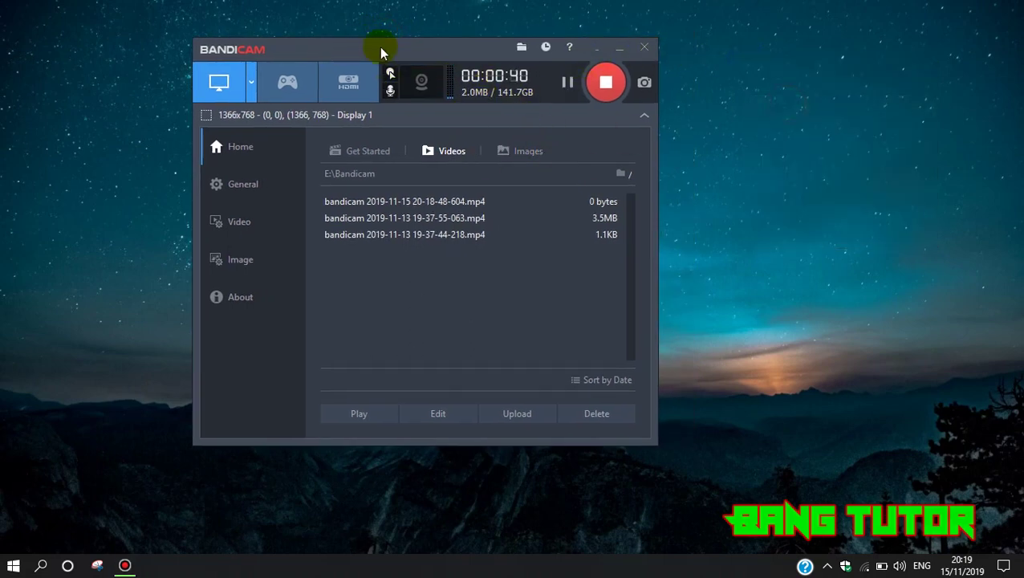
pyautogui.moveTo(396, 47); pyautogui.dragTo(482, 55)
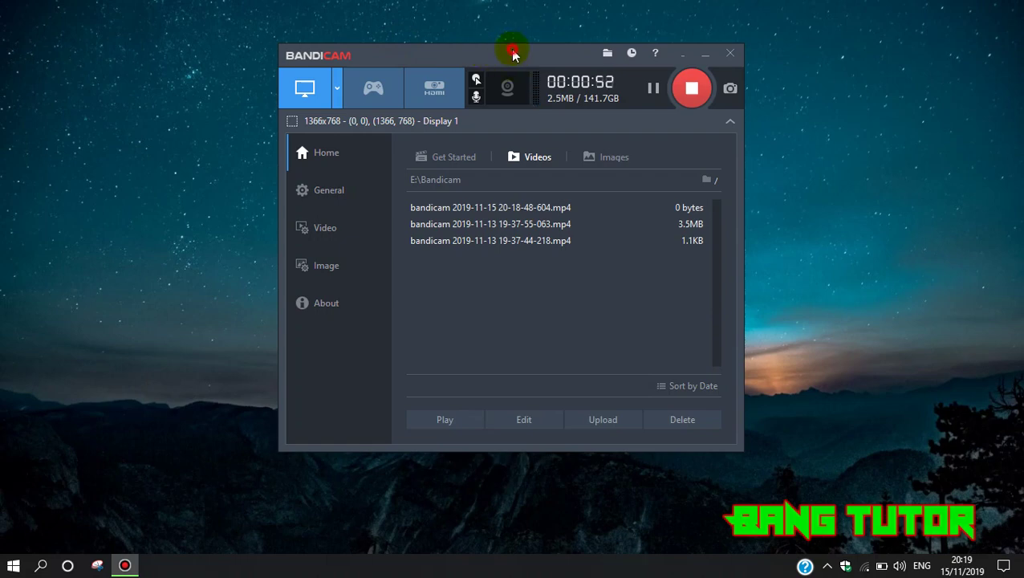
pyautogui.moveTo(512, 53); pyautogui.dragTo(535, 37)
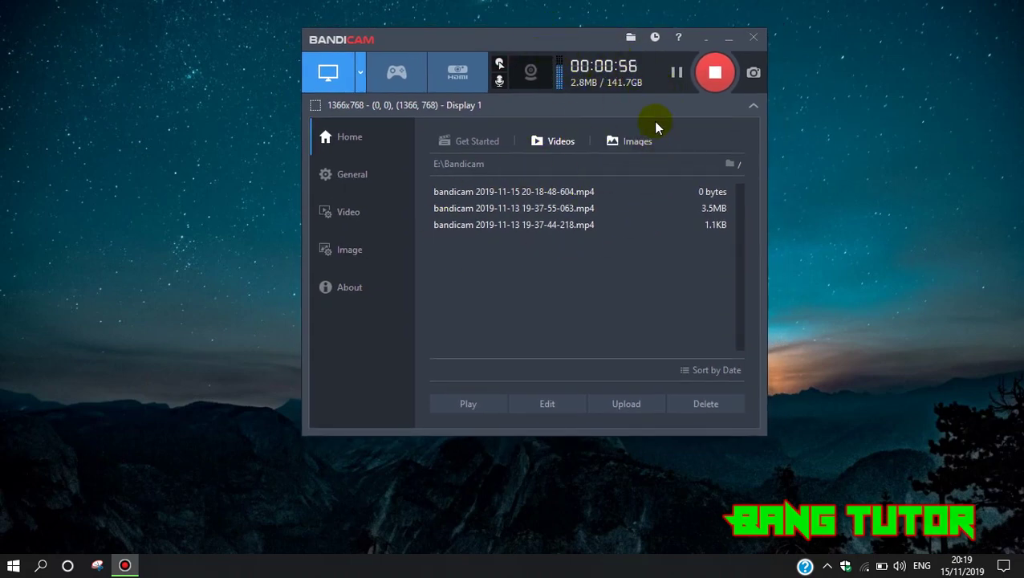
pyautogui.moveTo(521, 42); pyautogui.dragTo(493, 35)
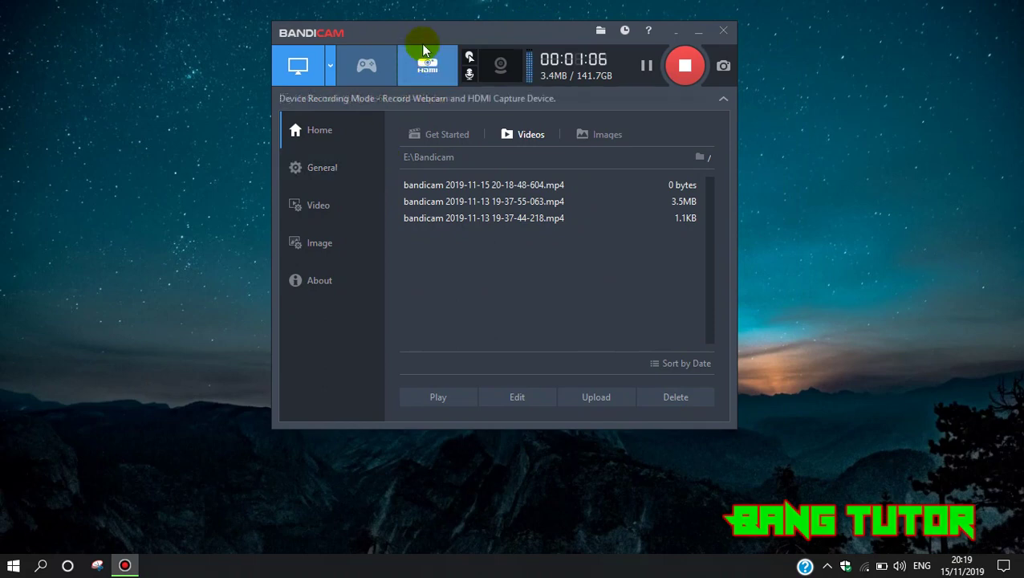
pyautogui.moveTo(445, 32)
pyautogui.mouseDown()
pyautogui.moveTo(421, 40)
pyautogui.moveTo(450, 22)
pyautogui.moveTo(630, 30)
pyautogui.moveTo(431, 35)
pyautogui.mouseUp()
pyautogui.click(349, 68)
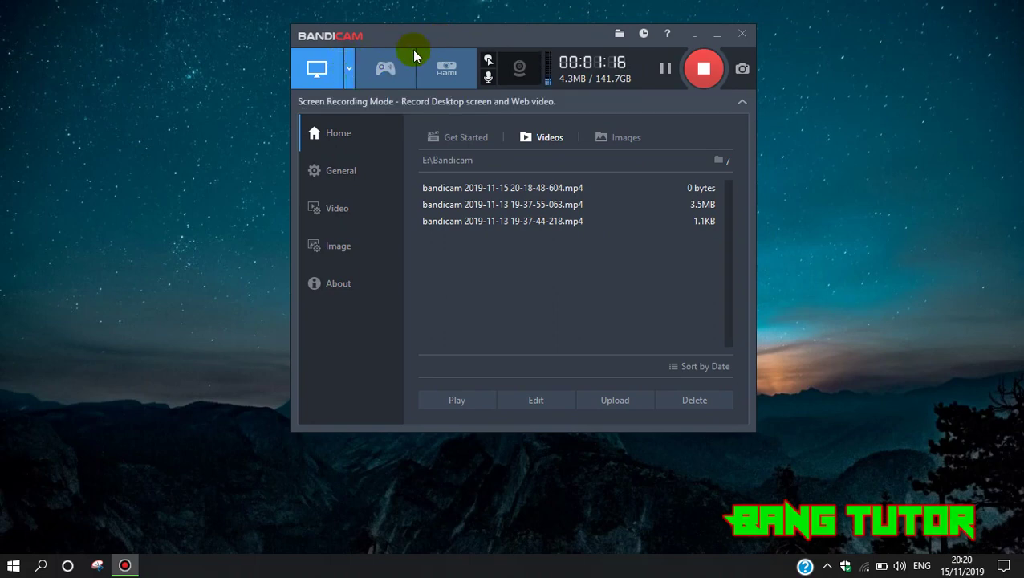
pyautogui.moveTo(455, 39)
pyautogui.mouseDown()
pyautogui.moveTo(430, 39)
pyautogui.moveTo(458, 31)
pyautogui.mouseUp()
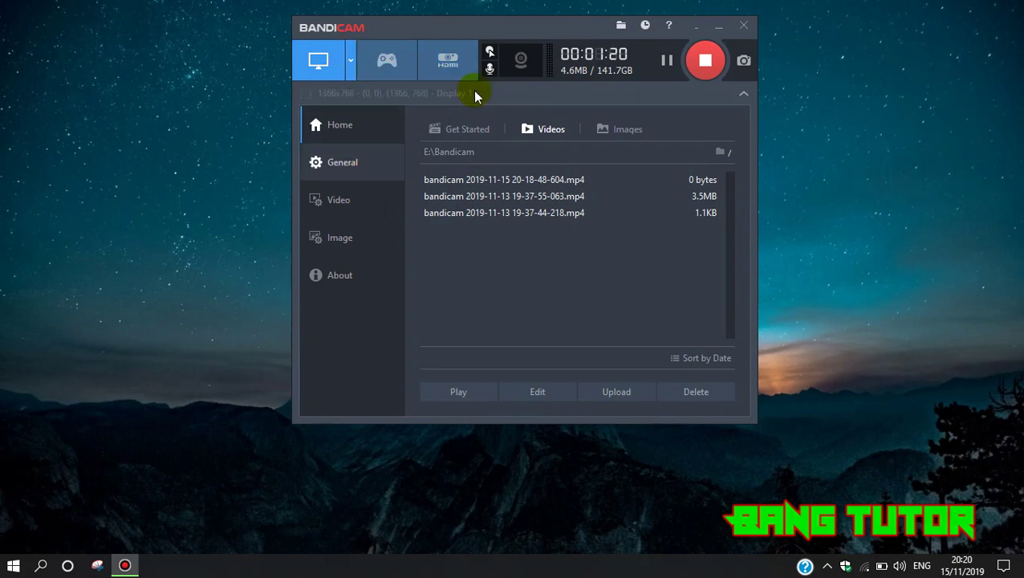
# Examine the screen recording area modes: rectangle on a screen, fullscreen and around mouse.
pyautogui.click(351, 64)
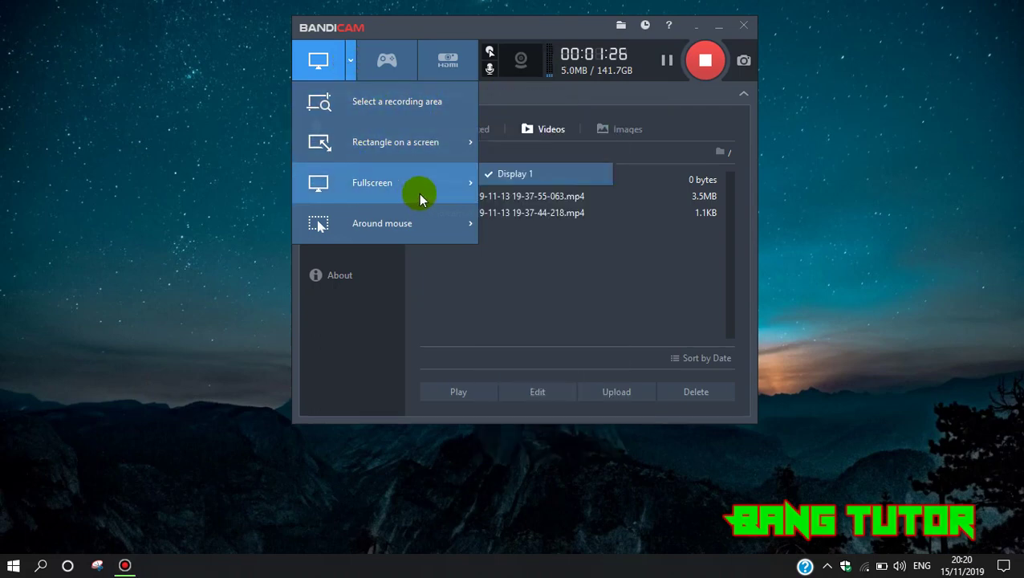
pyautogui.moveTo(388, 241)
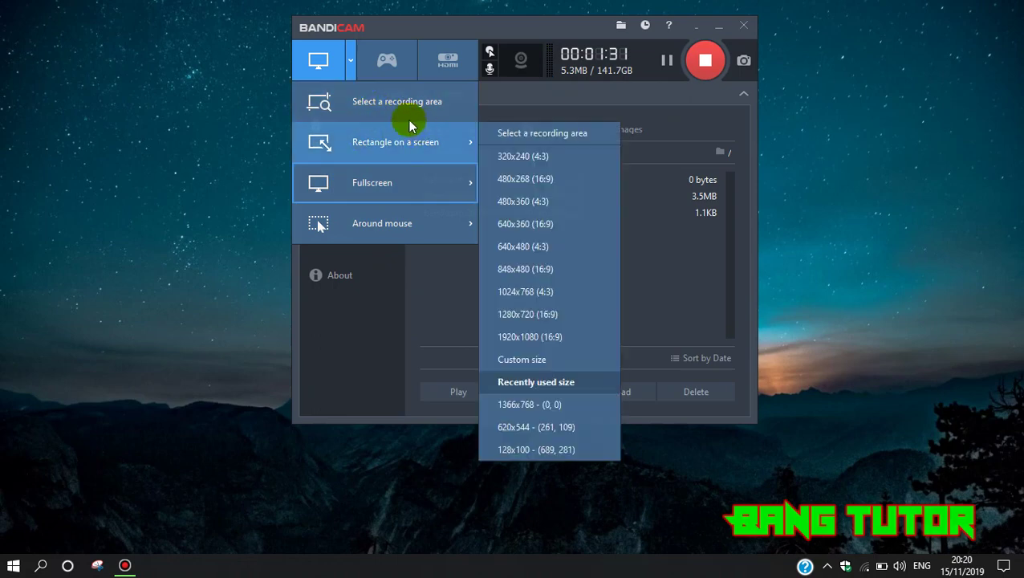
pyautogui.click(366, 30)
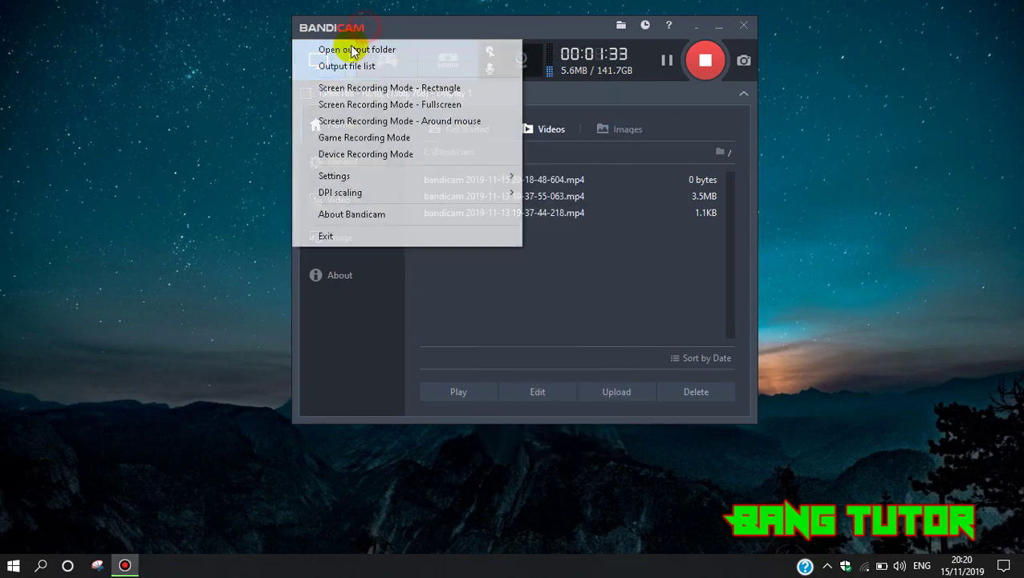
pyautogui.click(579, 252)
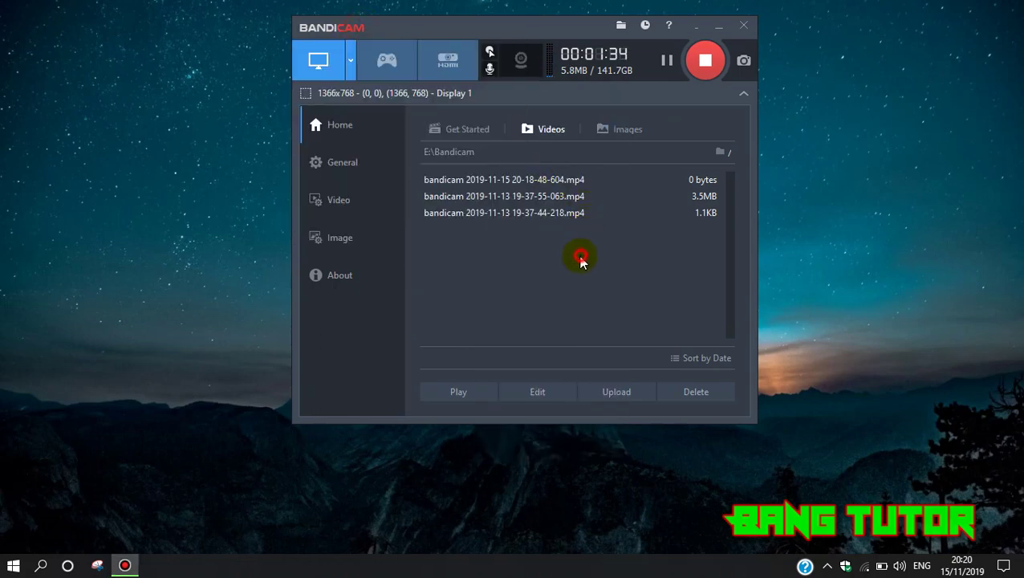
pyautogui.click(352, 64)
pyautogui.moveTo(388, 188)
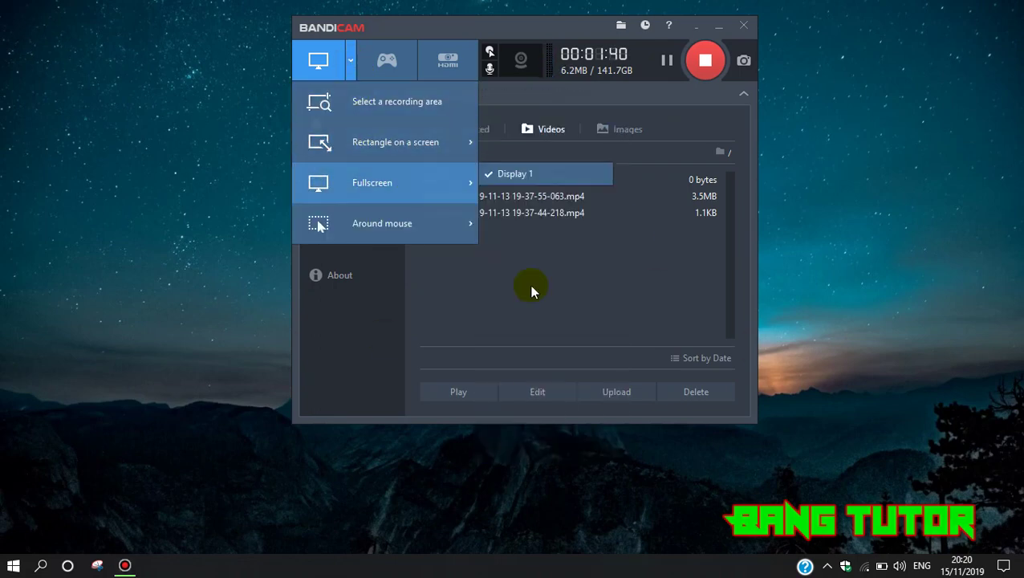
pyautogui.moveTo(399, 156)
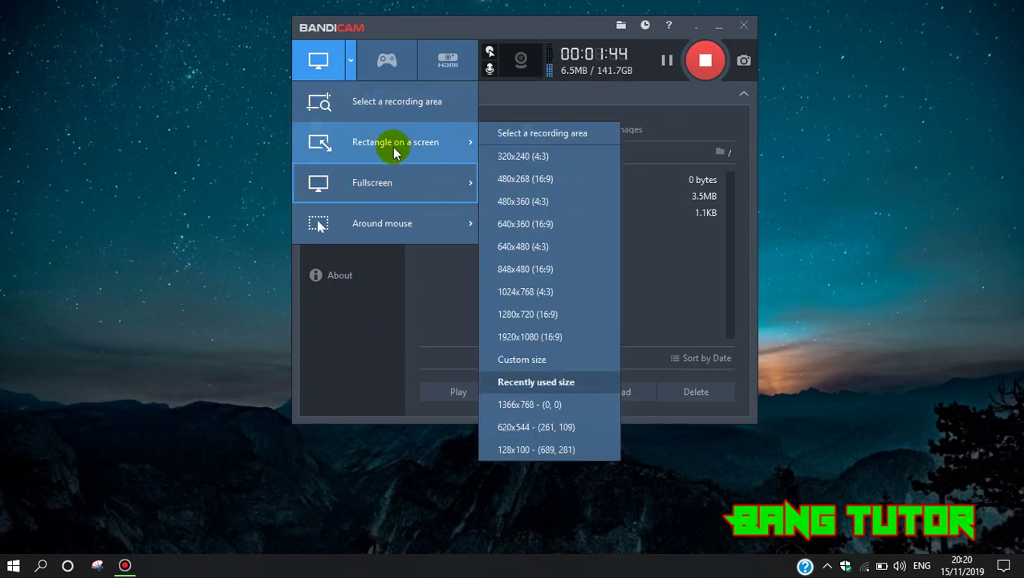
# Try to select a recording area, decline stopping the running recording, and look over the rectangle size presets.
pyautogui.click(397, 104)
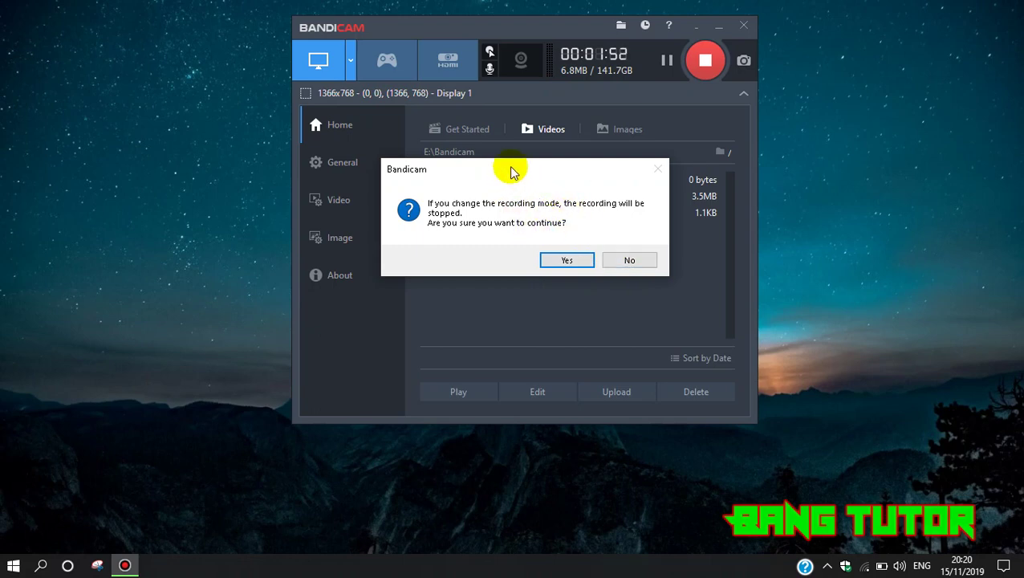
pyautogui.moveTo(513, 172); pyautogui.dragTo(488, 181)
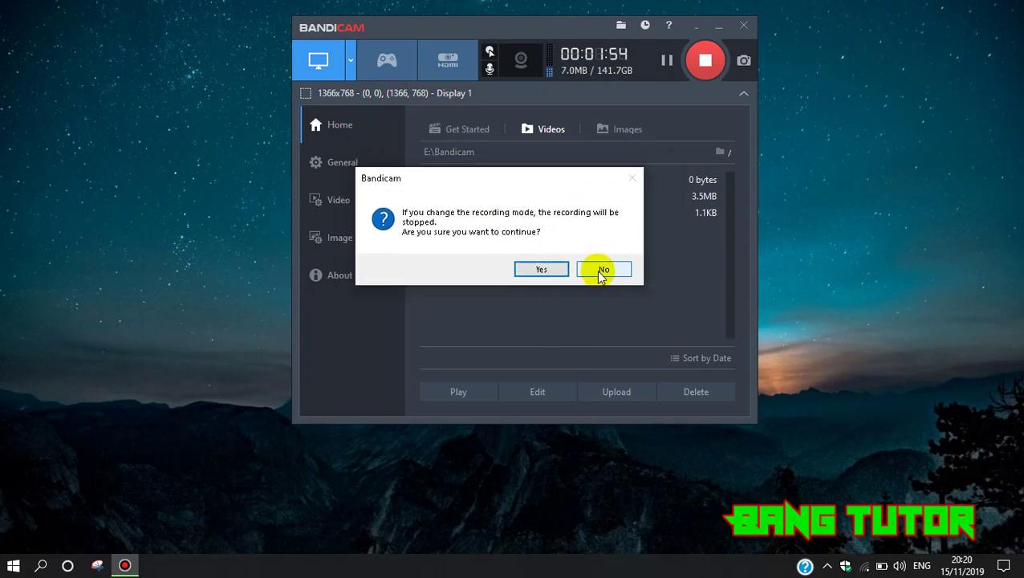
pyautogui.click(603, 270)
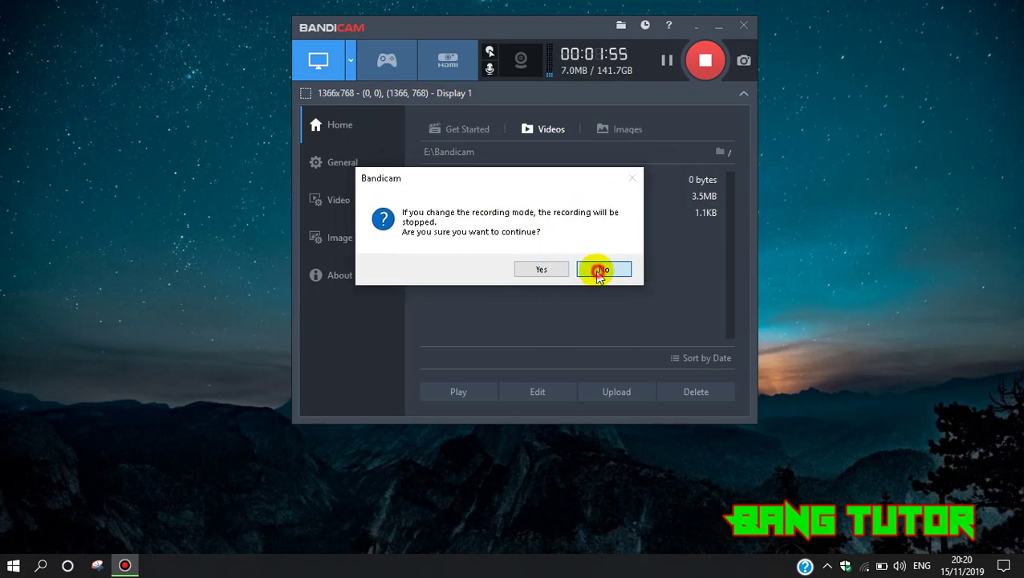
pyautogui.click(351, 64)
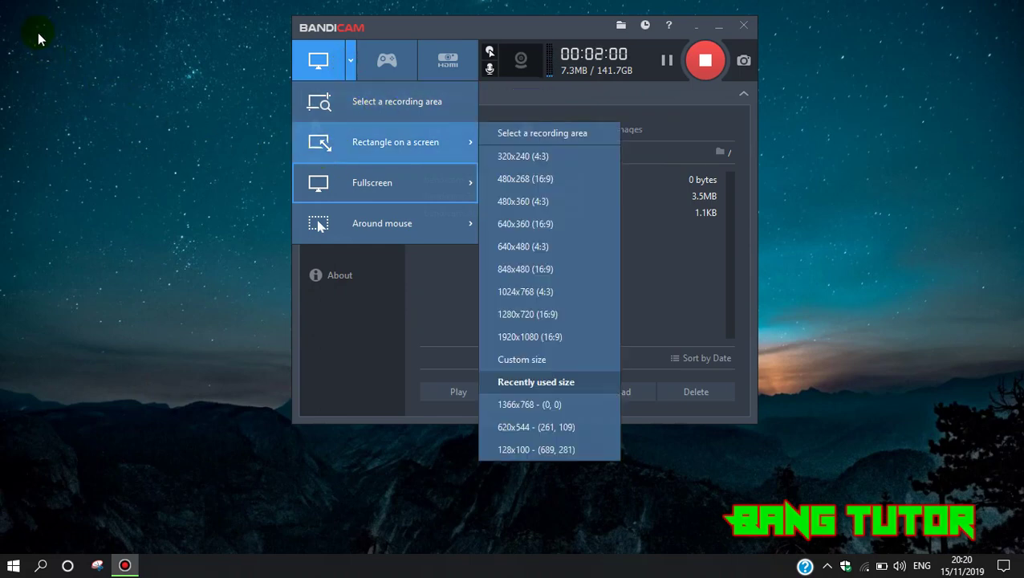
pyautogui.click(38, 38)
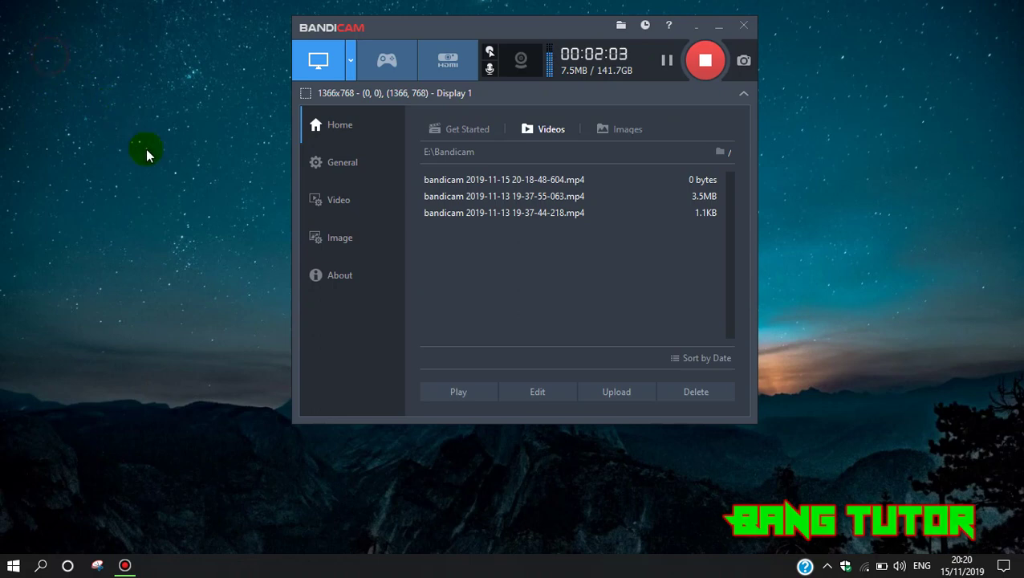
pyautogui.click(716, 30)
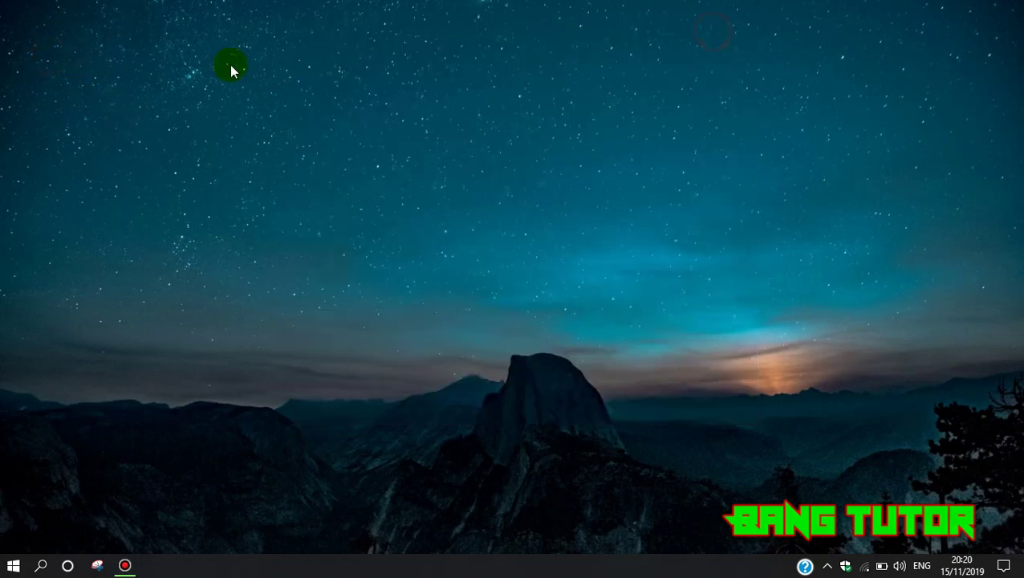
pyautogui.rightClick(278, 161)
pyautogui.click(315, 205)
pyautogui.click(189, 56)
pyautogui.rightClick(838, 358)
pyautogui.click(559, 385)
pyautogui.click(125, 565)
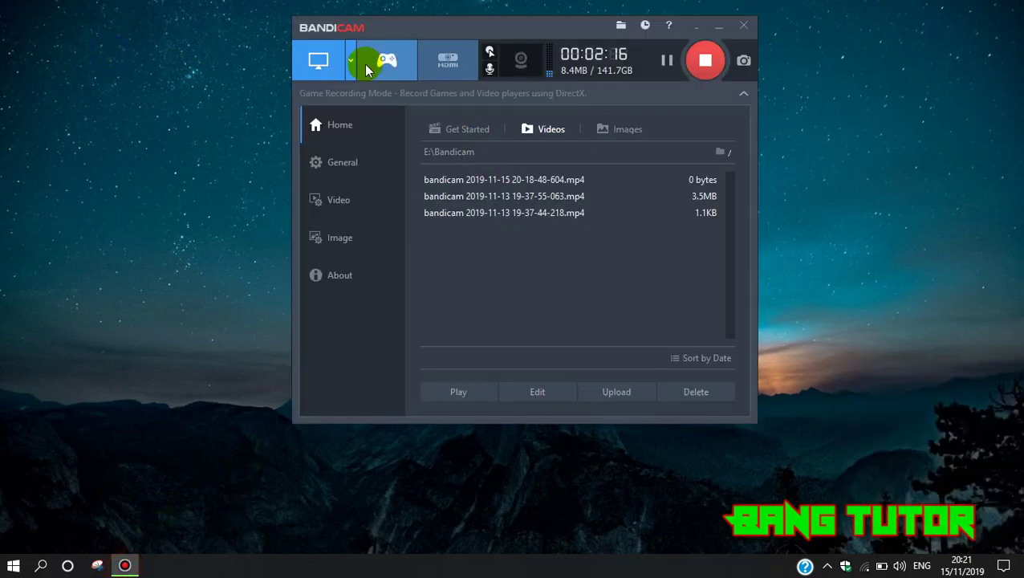
# Review the rectangle and around-mouse size presets, declining the recording mode change.
pyautogui.click(350, 71)
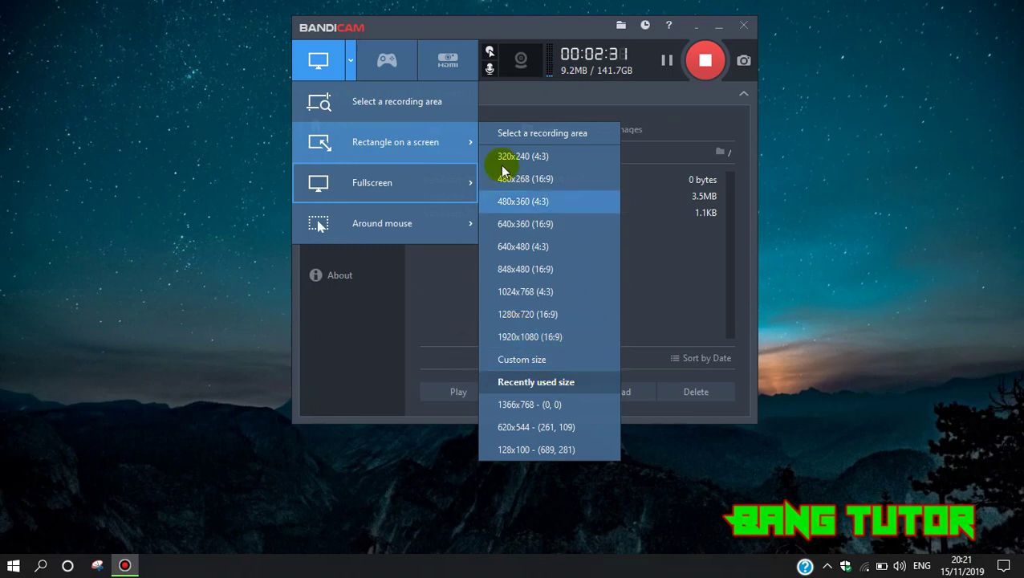
pyautogui.moveTo(434, 234)
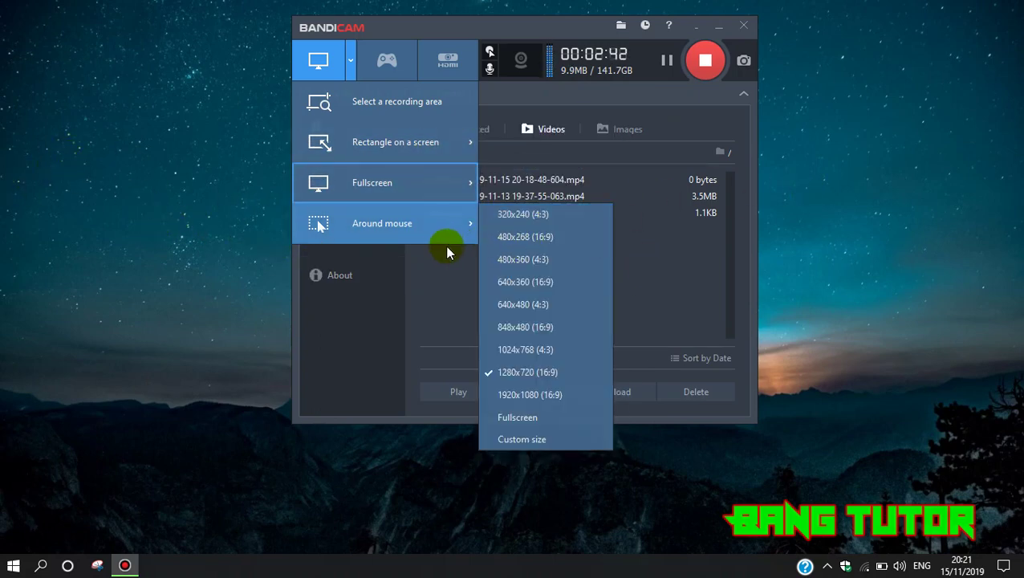
pyautogui.click(461, 227)
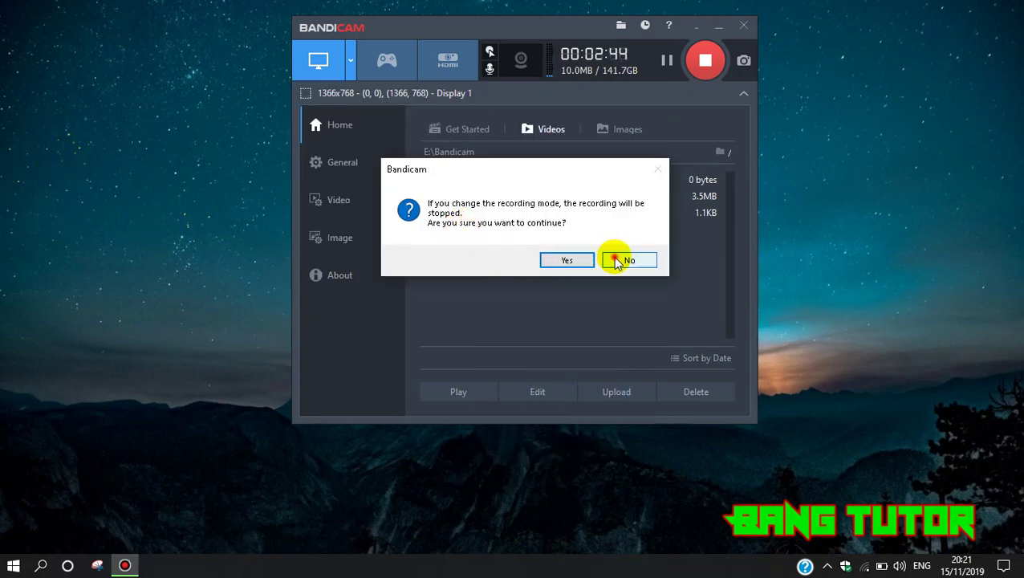
pyautogui.click(615, 259)
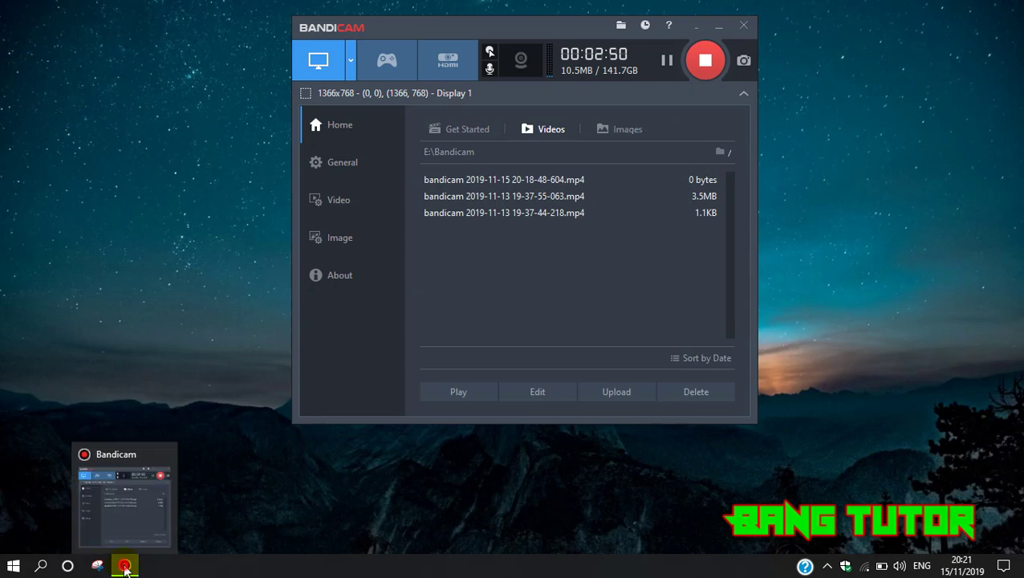
pyautogui.click(129, 564)
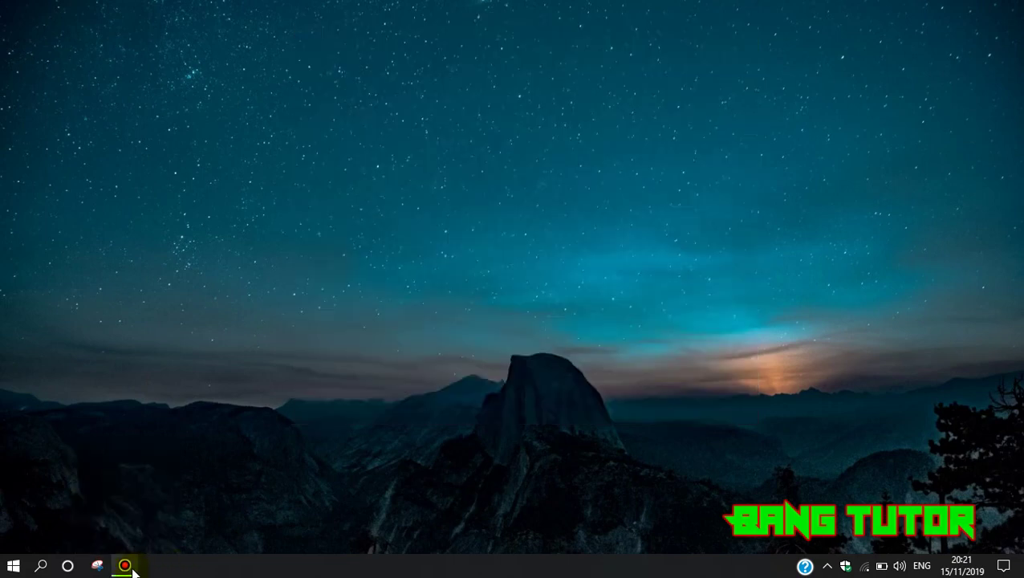
pyautogui.moveTo(126, 472)
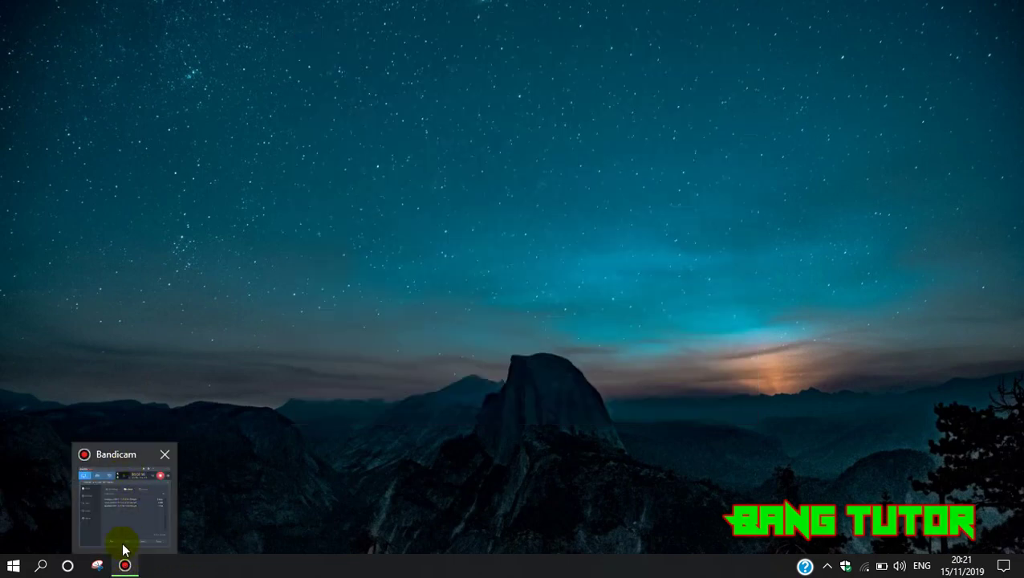
pyautogui.click(130, 501)
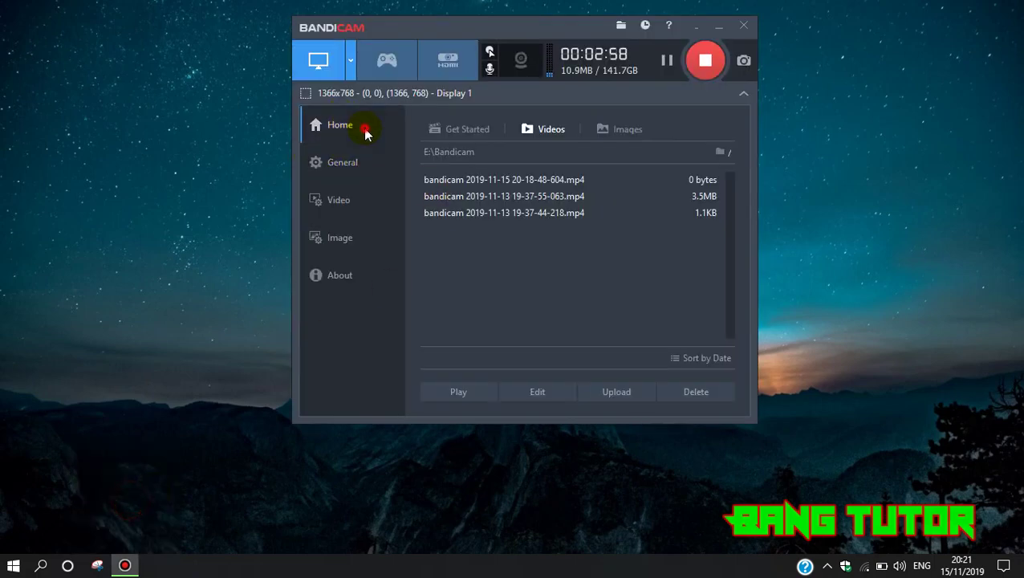
# View the Get Started instructions for fullscreen recording and return to the list of recorded videos.
pyautogui.click(464, 135)
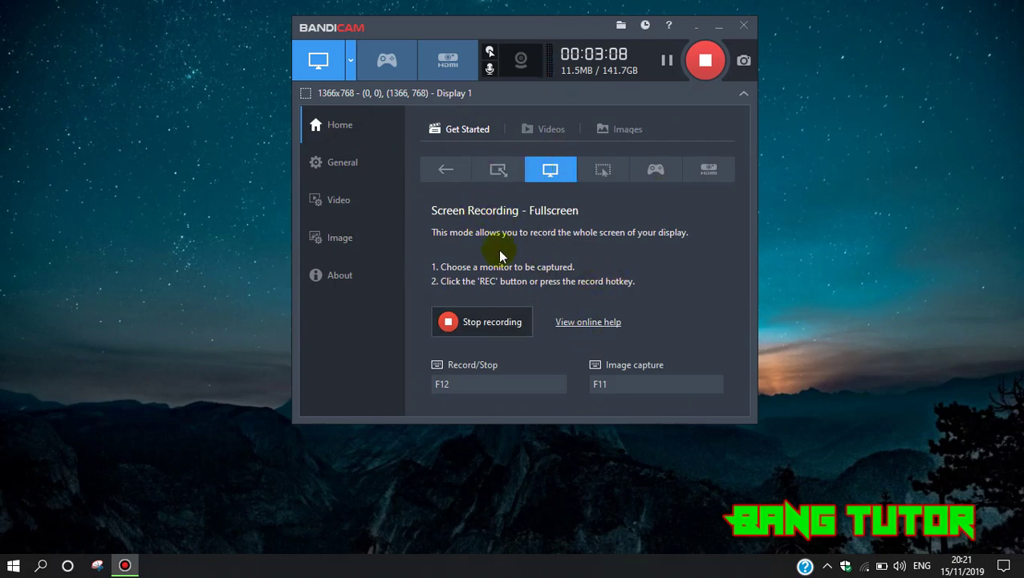
pyautogui.click(531, 130)
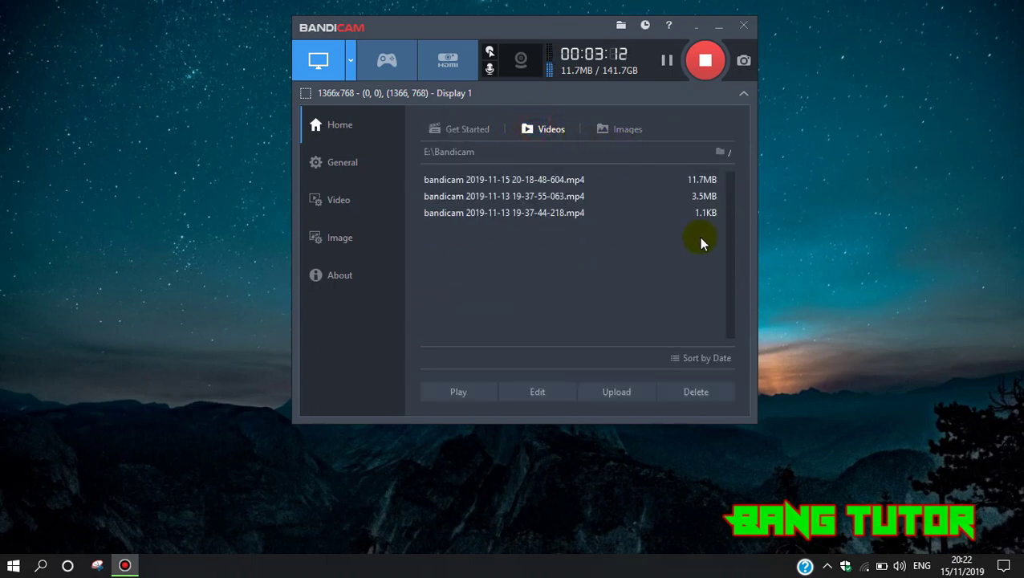
pyautogui.click(653, 250)
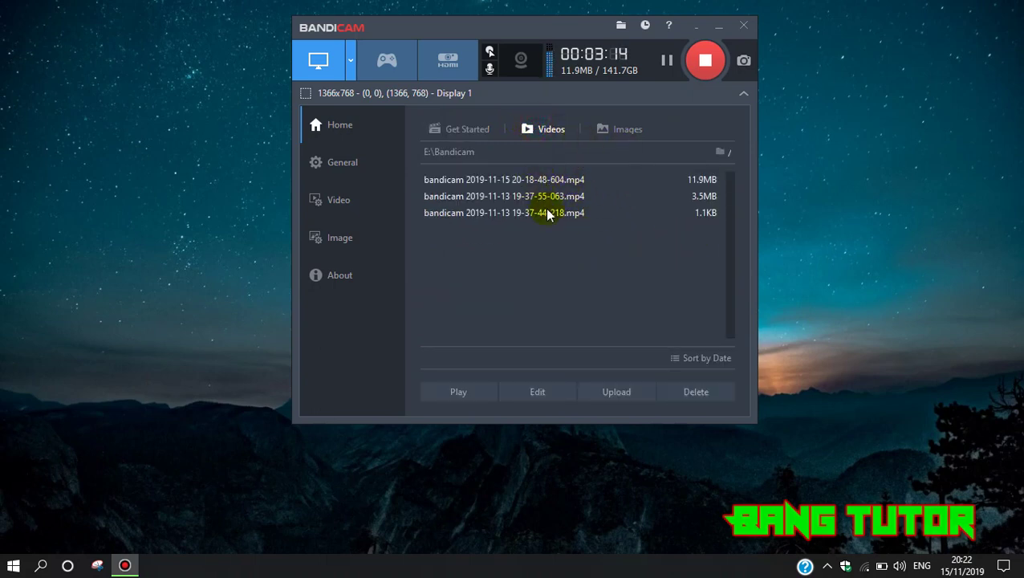
# View the list of captured images, and switch to the general settings to look over the output folder option.
pyautogui.click(625, 135)
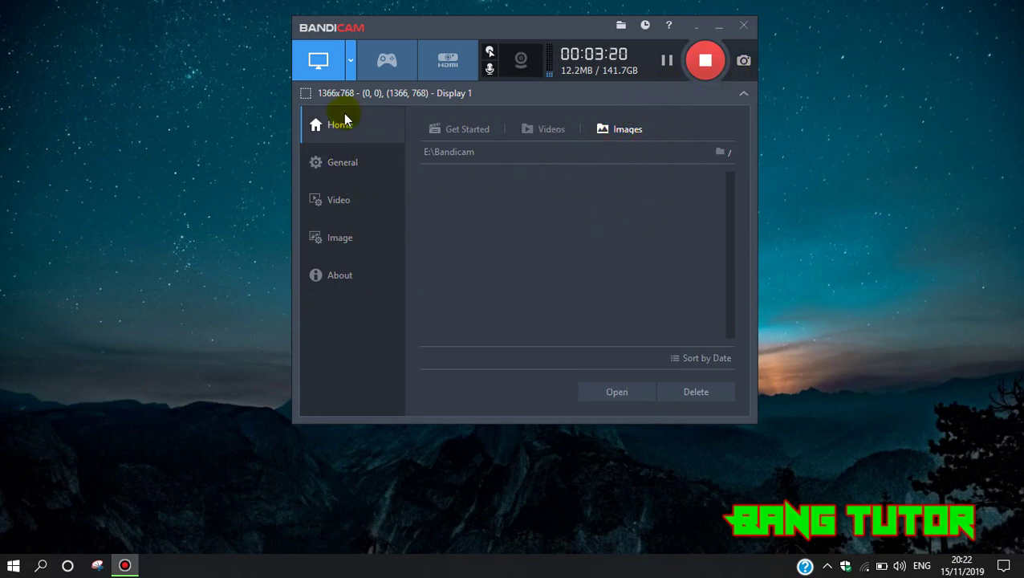
pyautogui.click(362, 170)
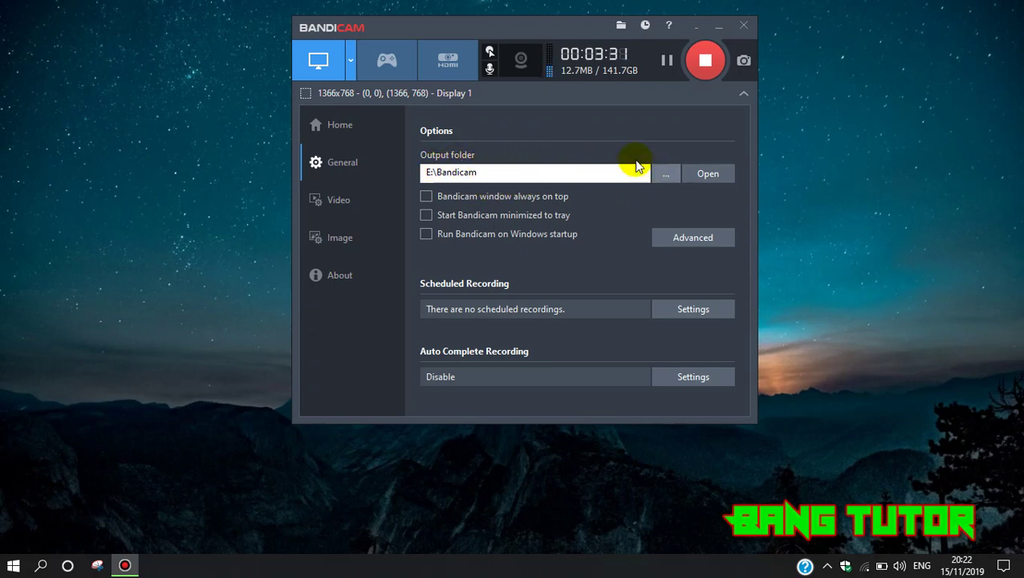
pyautogui.moveTo(542, 32); pyautogui.dragTo(519, 32)
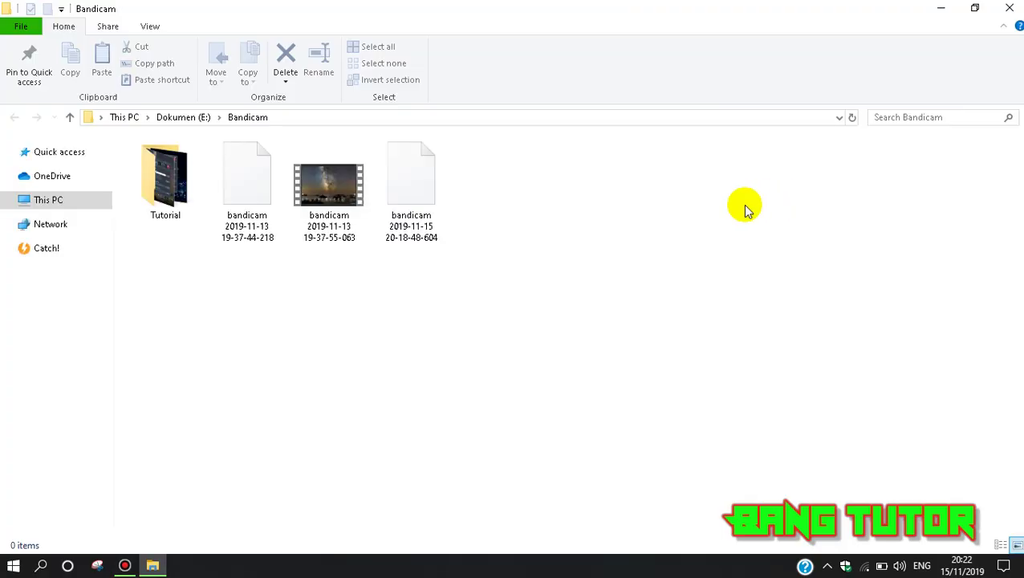
# Look over the files in the E:\Bandicam output folder, refresh the folder view and close the folder window.
pyautogui.click(338, 321)
pyautogui.rightClick(305, 305)
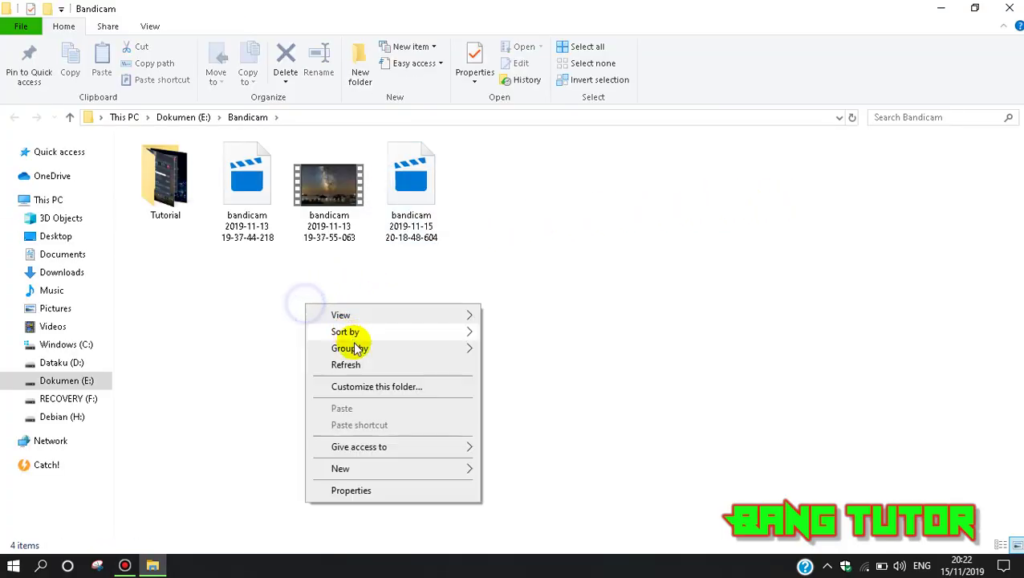
pyautogui.click(354, 363)
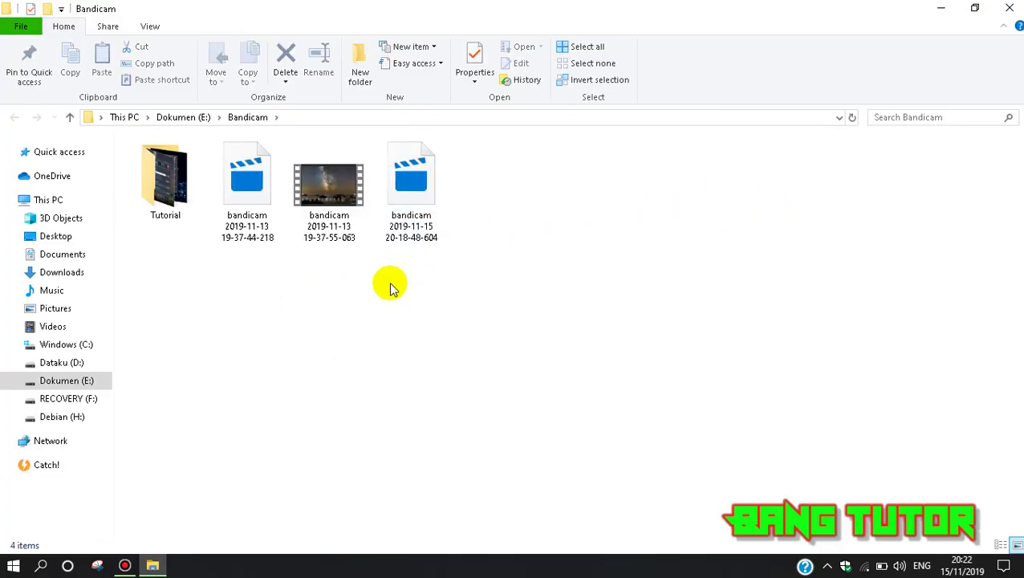
pyautogui.click(404, 293)
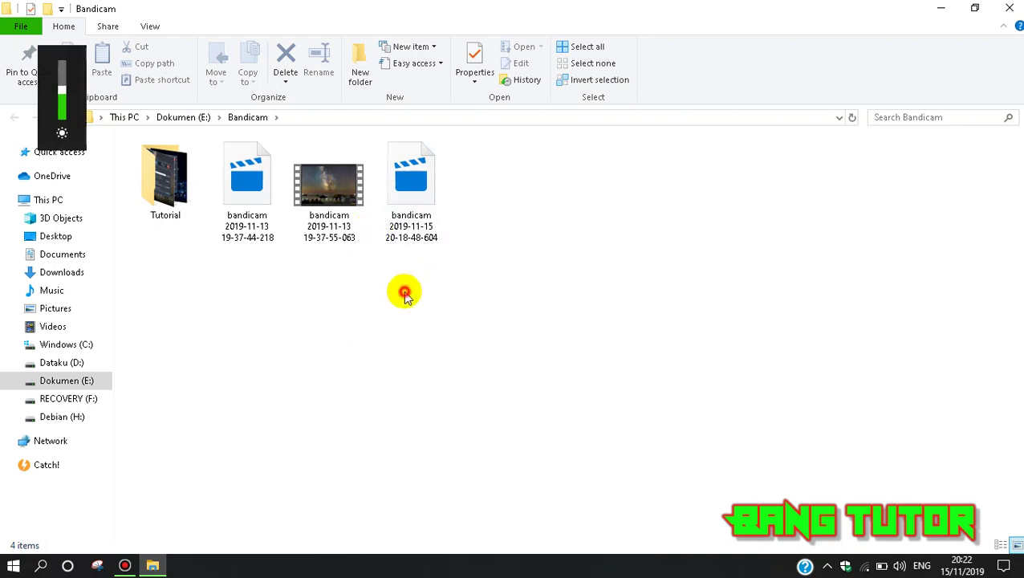
pyautogui.moveTo(405, 294); pyautogui.dragTo(177, 277)
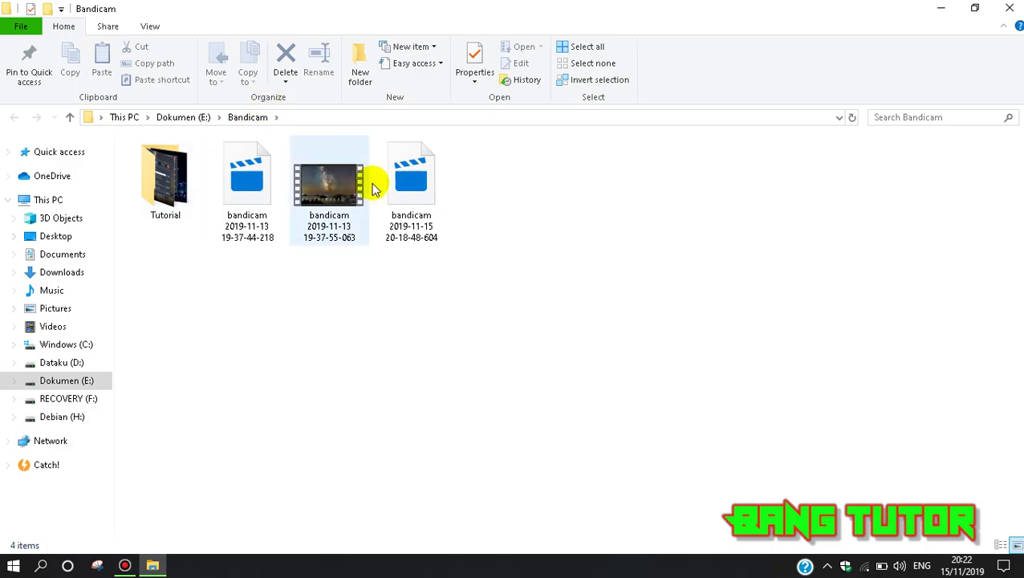
pyautogui.click(1009, 8)
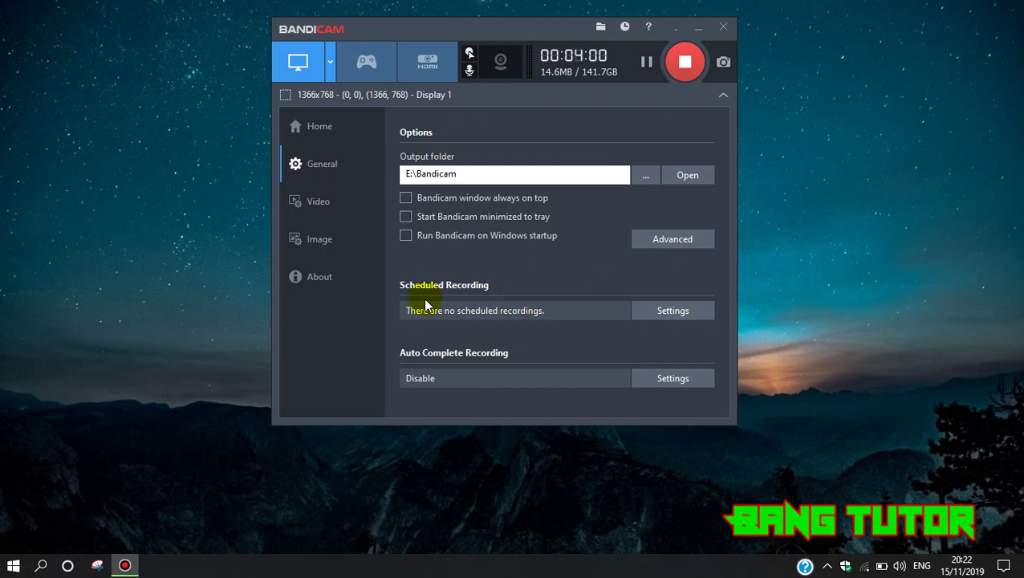
# Move the Bandicam window aside, open File Explorer and bring Bandicam in front of it to demonstrate window stacking.
pyautogui.moveTo(440, 32); pyautogui.dragTo(417, 29)
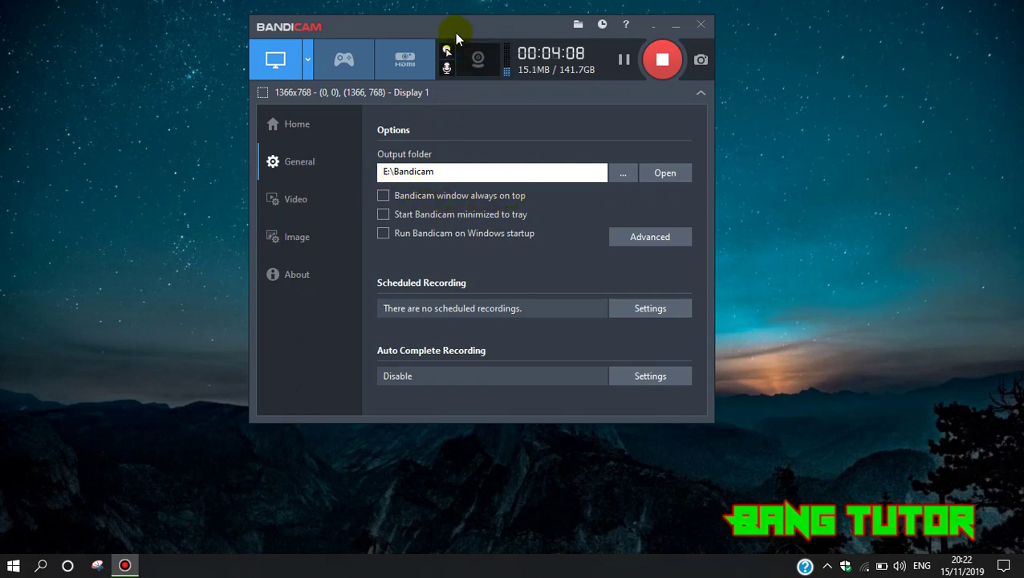
pyautogui.moveTo(454, 33); pyautogui.dragTo(698, 35)
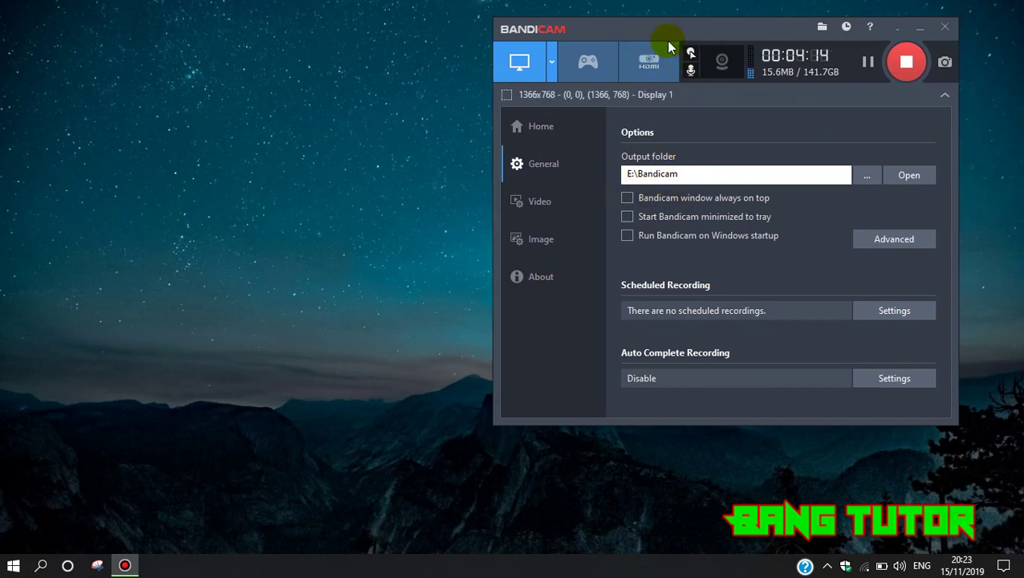
pyautogui.moveTo(667, 45); pyautogui.dragTo(700, 37)
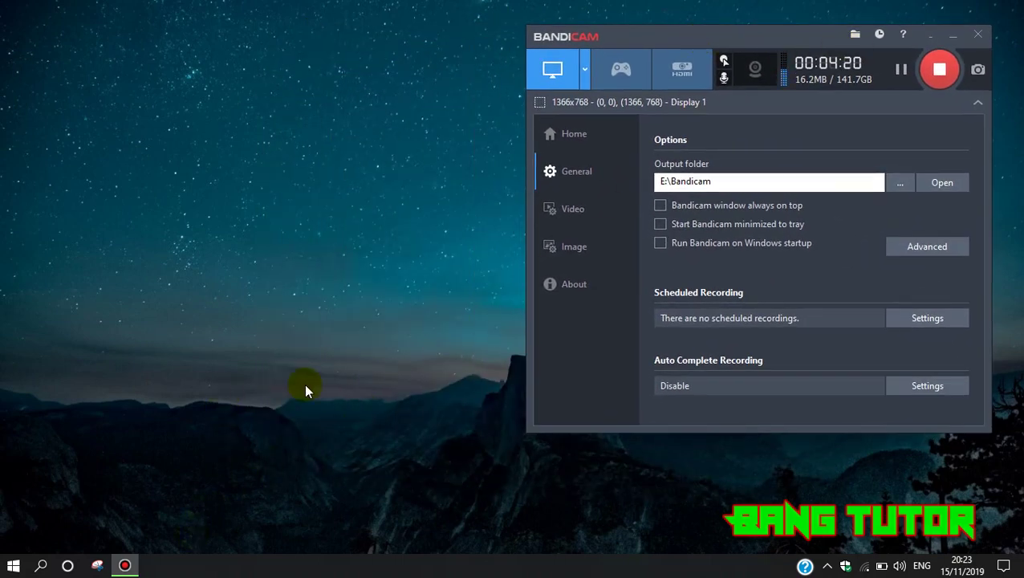
pyautogui.press('super+e')
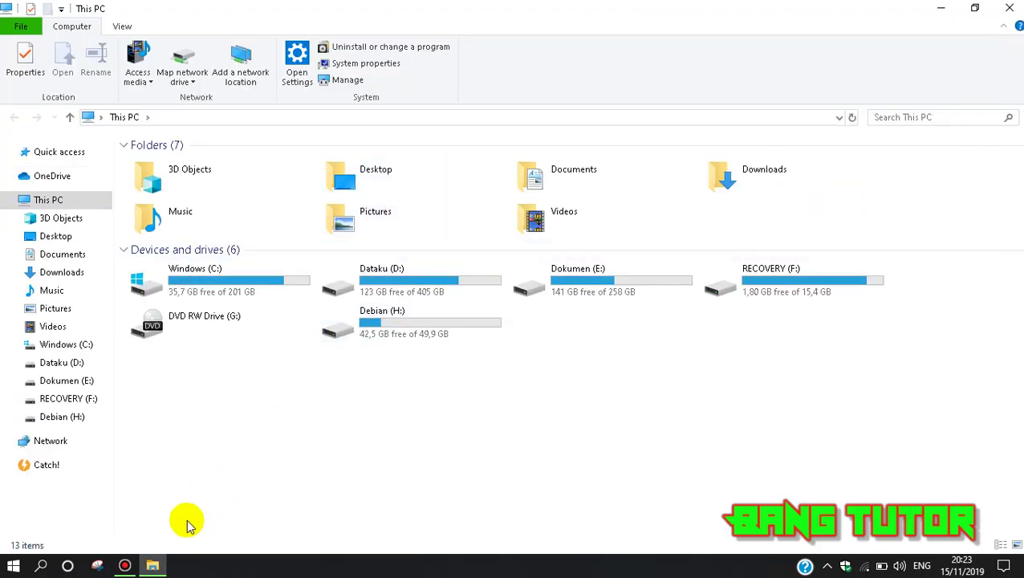
pyautogui.click(124, 564)
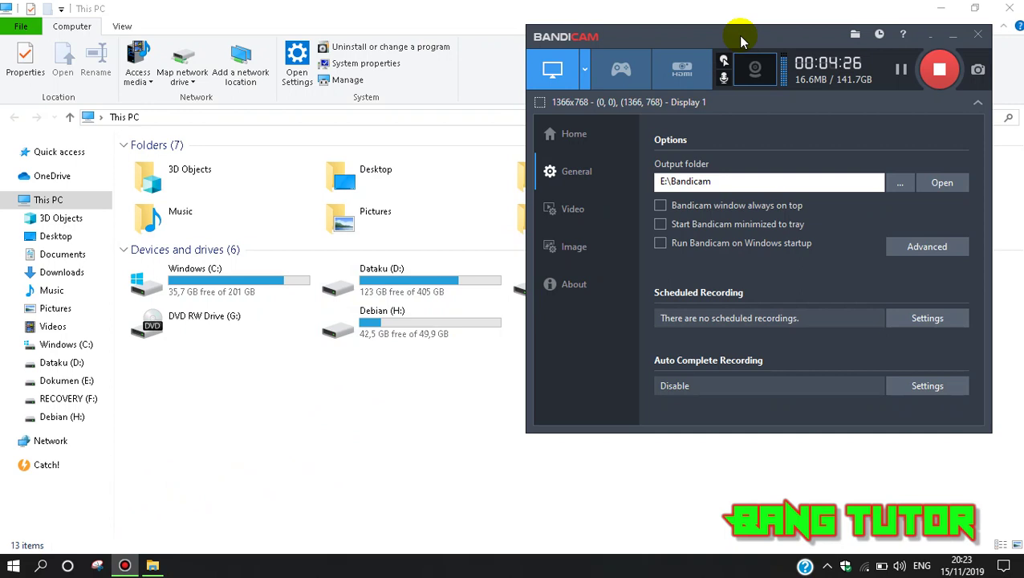
# Bring File Explorer over the Bandicam window, minimize Explorer and move Bandicam back toward the middle of the desktop.
pyautogui.moveTo(737, 35); pyautogui.dragTo(772, 24)
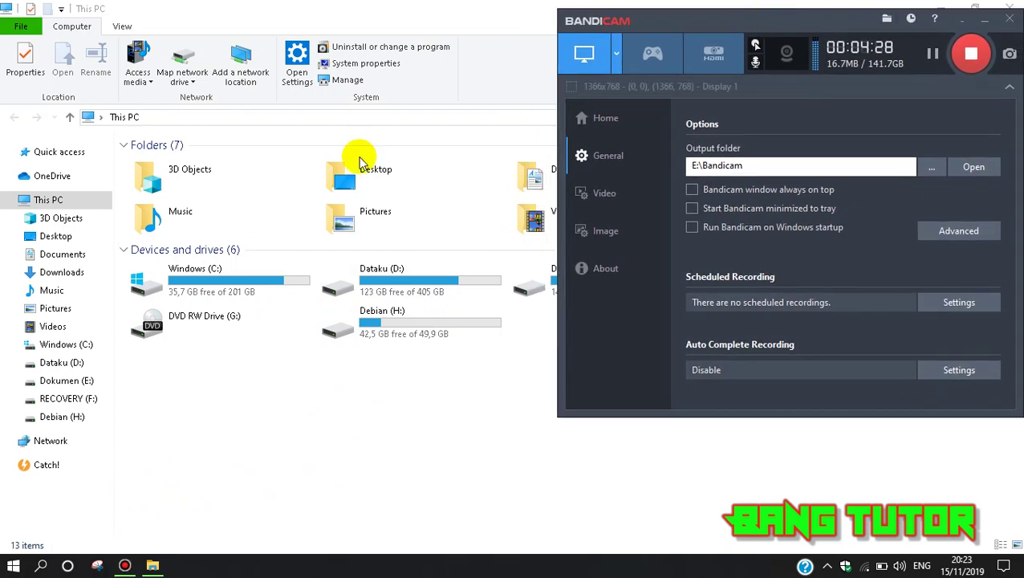
pyautogui.click(399, 16)
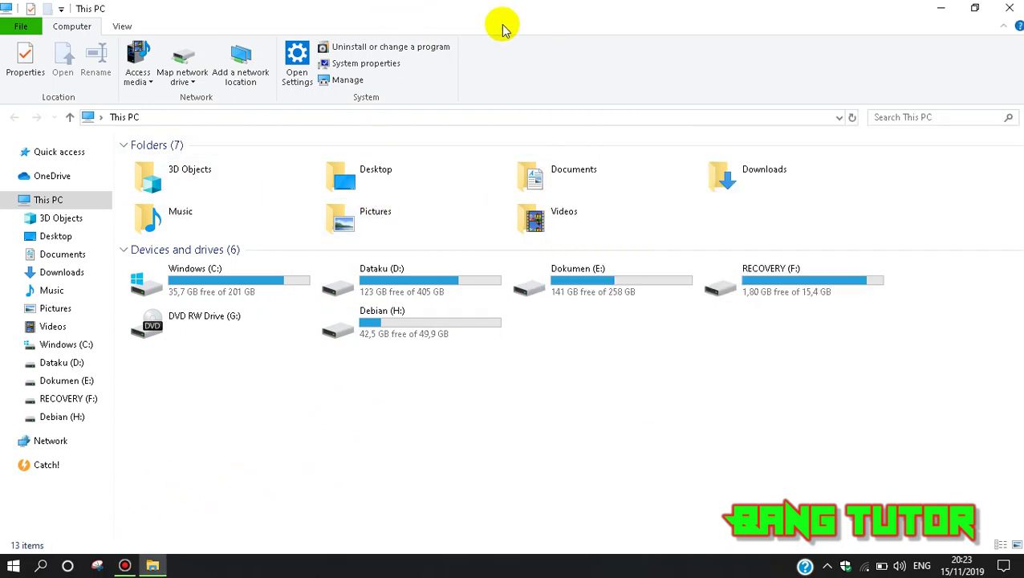
pyautogui.click(940, 18)
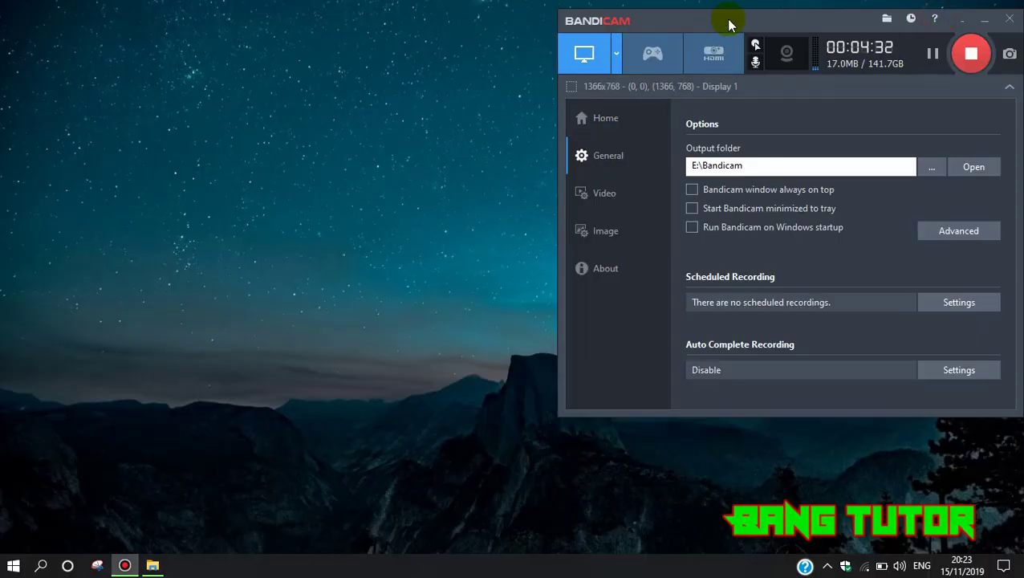
pyautogui.moveTo(731, 18); pyautogui.dragTo(388, 22)
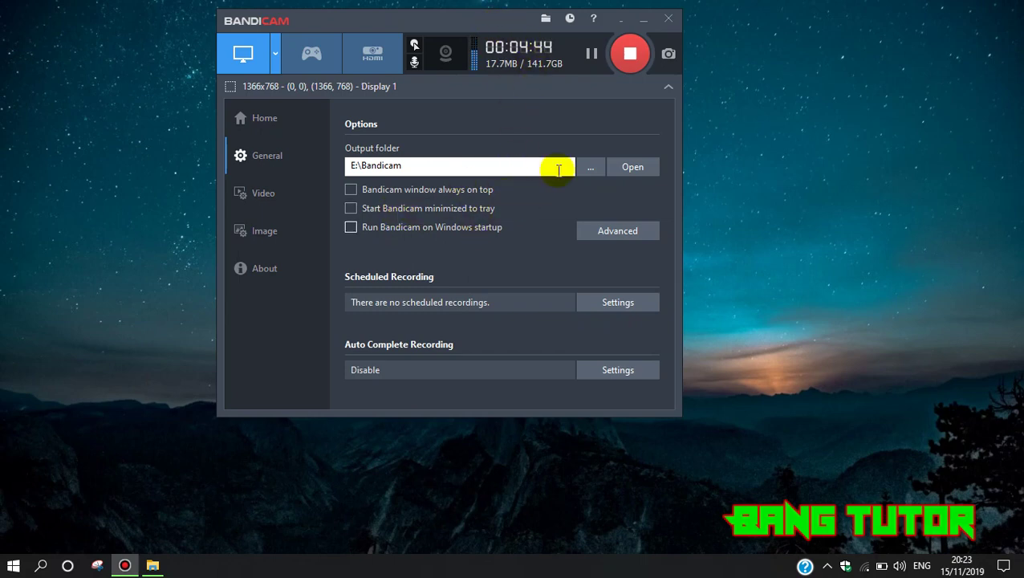
# Minimize Bandicam to the system tray and restore its window from the hidden tray icons.
pyautogui.click(615, 24)
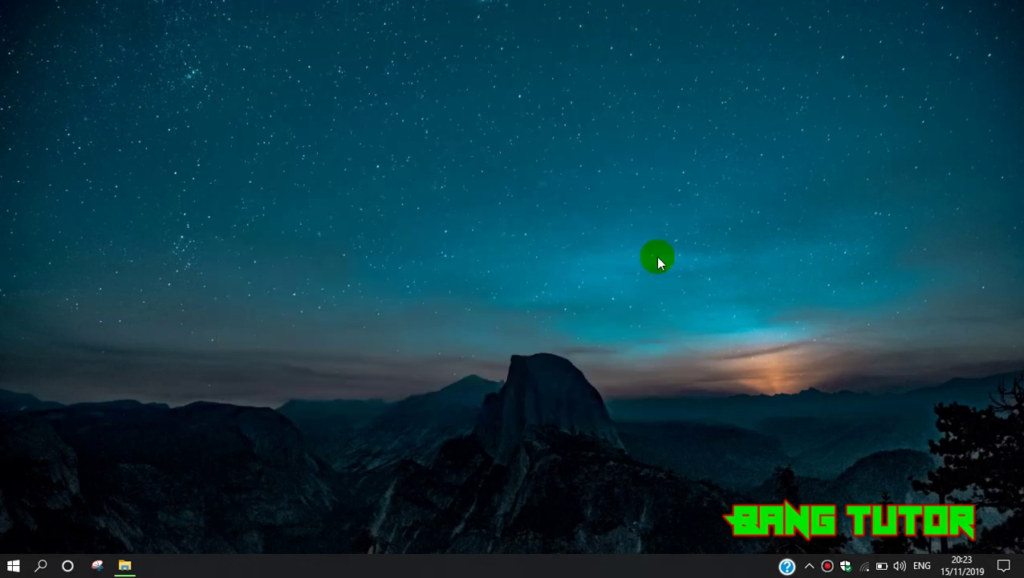
pyautogui.click(828, 570)
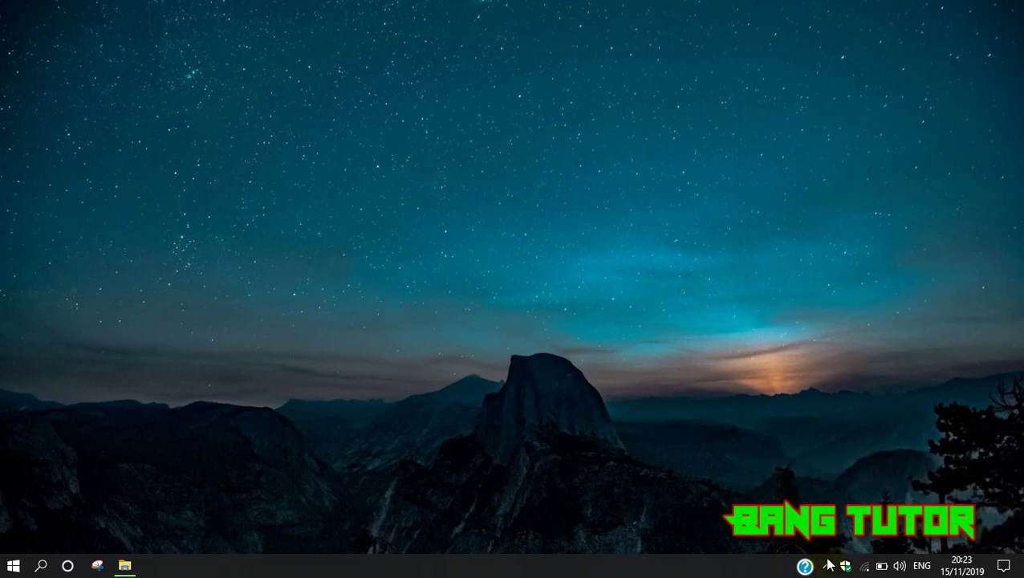
pyautogui.click(828, 565)
pyautogui.click(844, 540)
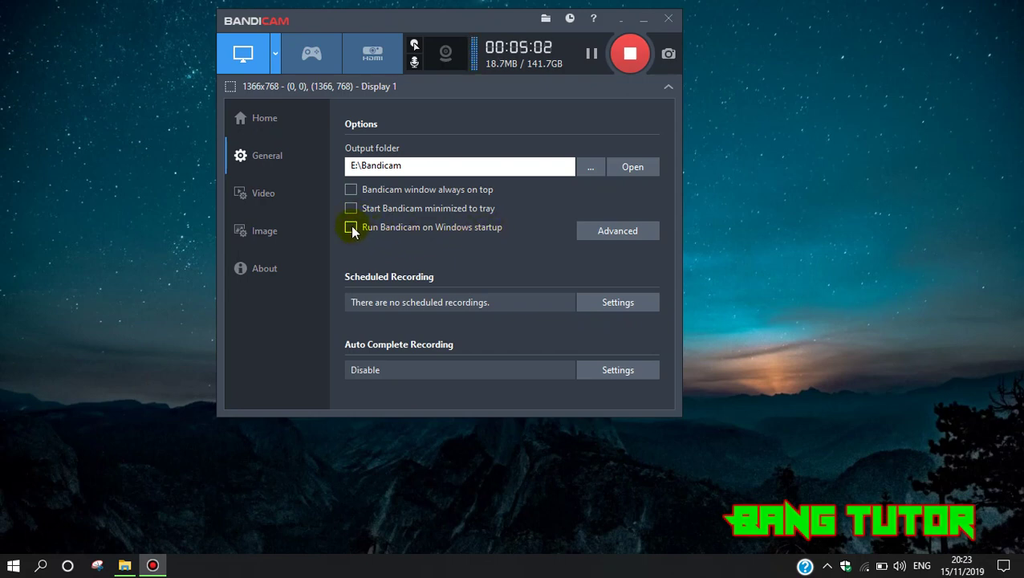
pyautogui.moveTo(401, 26); pyautogui.dragTo(440, 51)
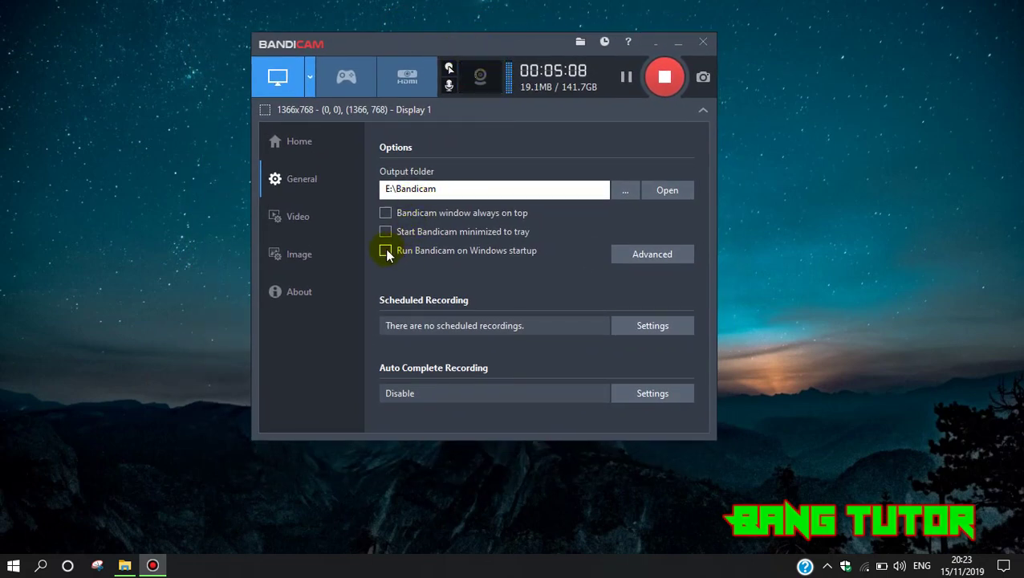
pyautogui.moveTo(399, 46); pyautogui.dragTo(441, 29)
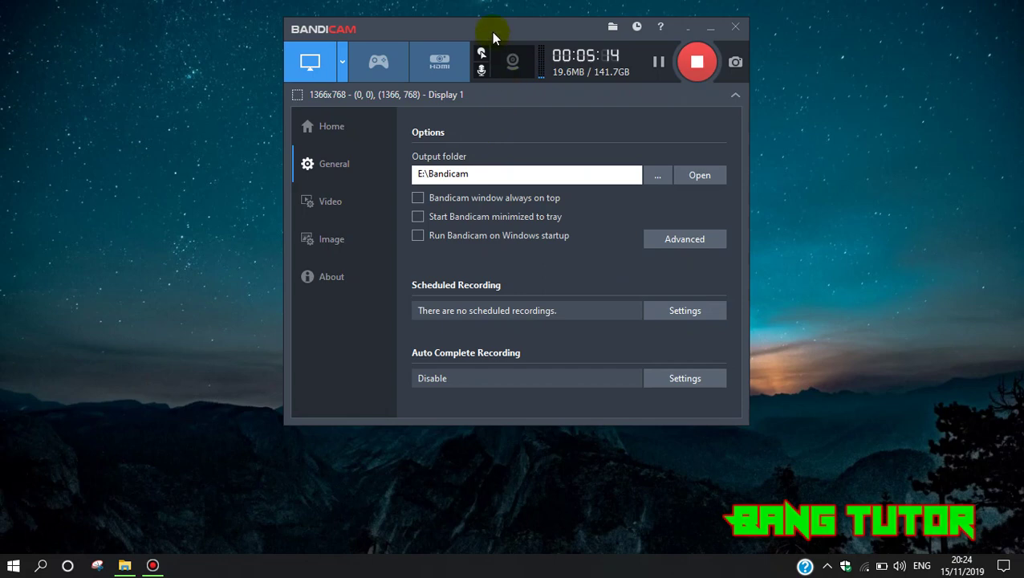
pyautogui.moveTo(491, 32); pyautogui.dragTo(470, 47)
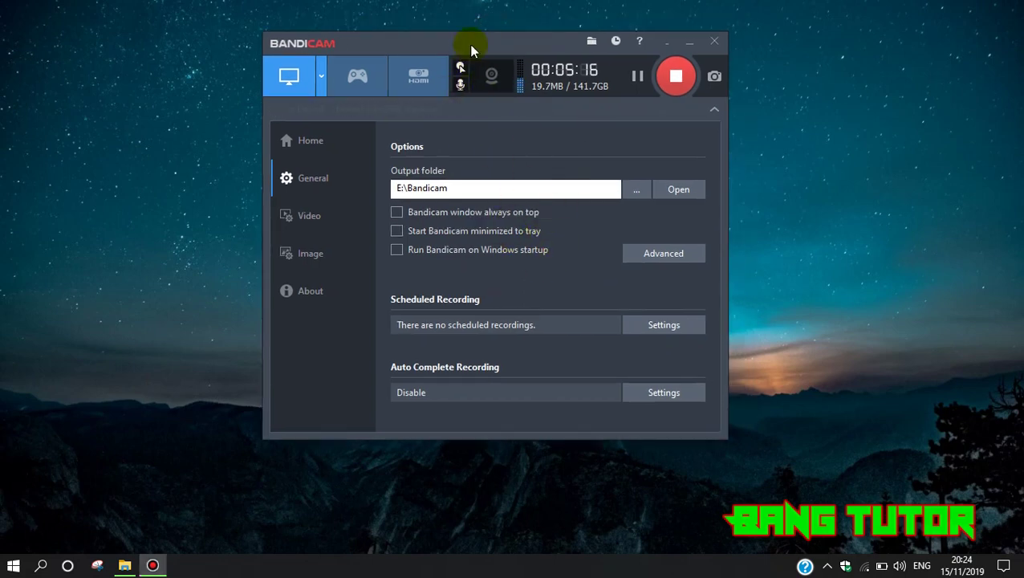
pyautogui.moveTo(472, 47); pyautogui.dragTo(507, 39)
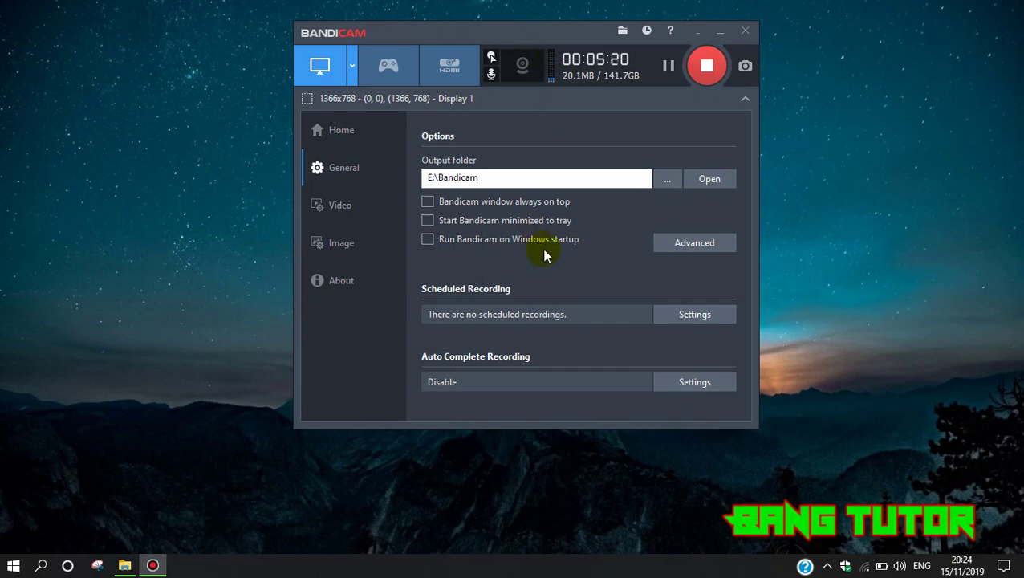
# Open the advanced options and review the General, Output and Hooking settings.
pyautogui.click(688, 245)
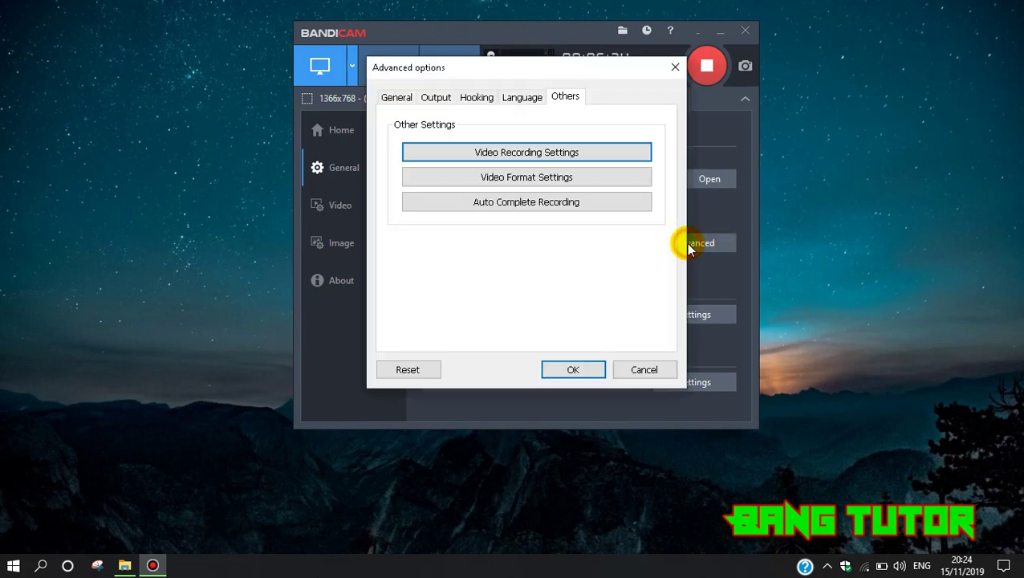
pyautogui.click(392, 98)
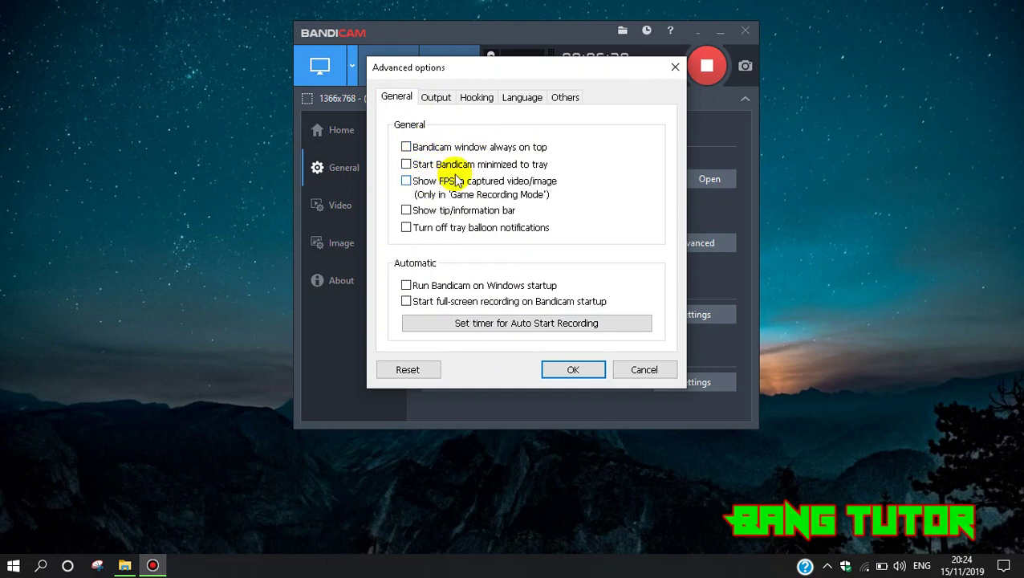
pyautogui.click(436, 98)
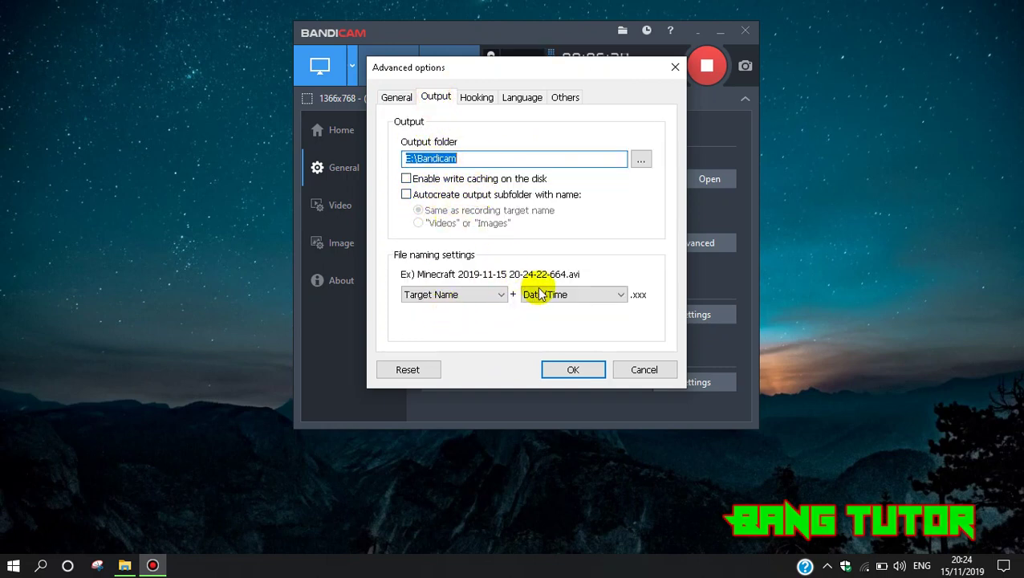
pyautogui.click(476, 97)
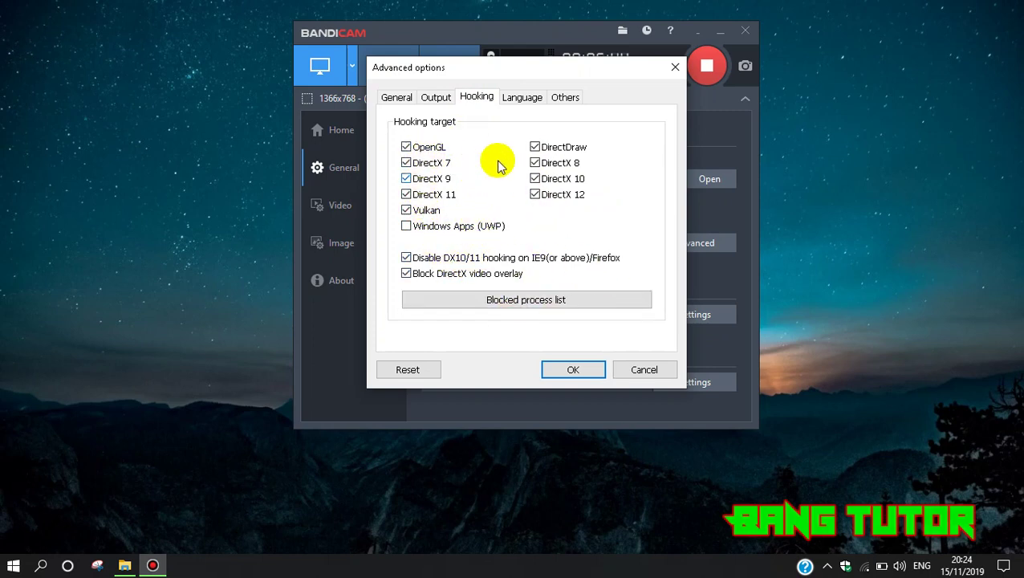
# Examine the advanced Language settings and browse through the list of translators for the available languages.
pyautogui.click(526, 98)
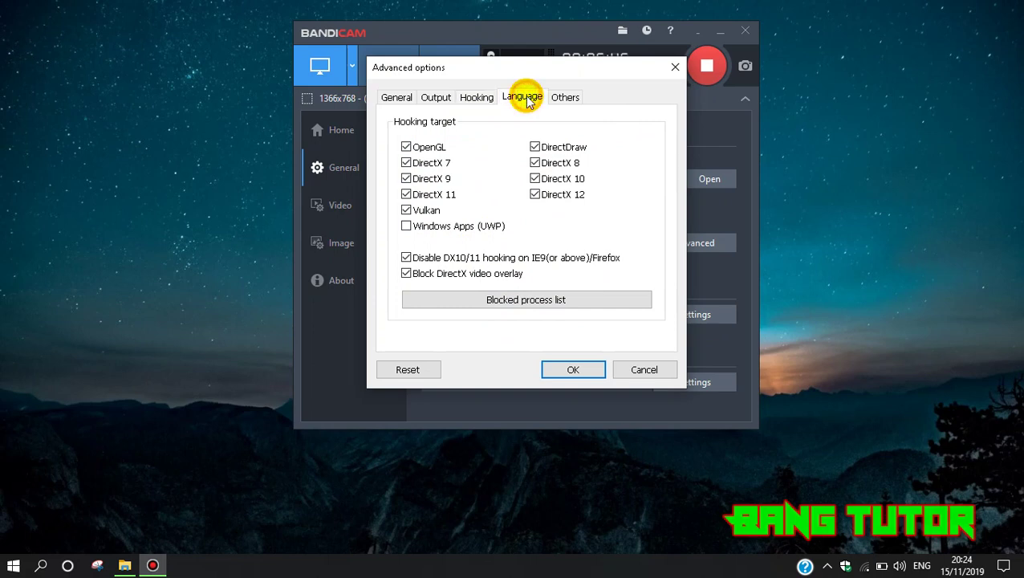
pyautogui.scroll(-1, 629, 235)
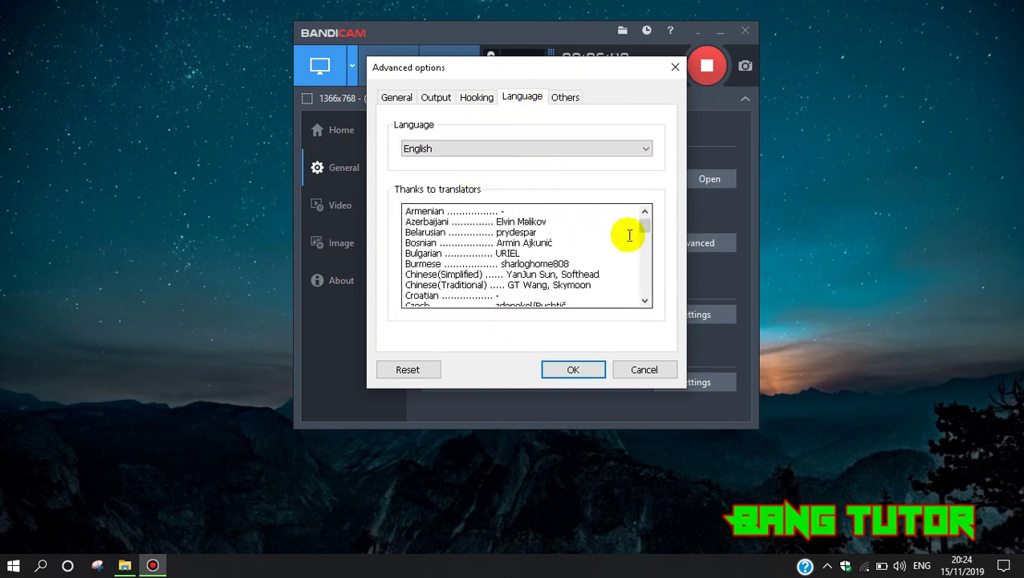
pyautogui.scroll(-5, 468, 281)
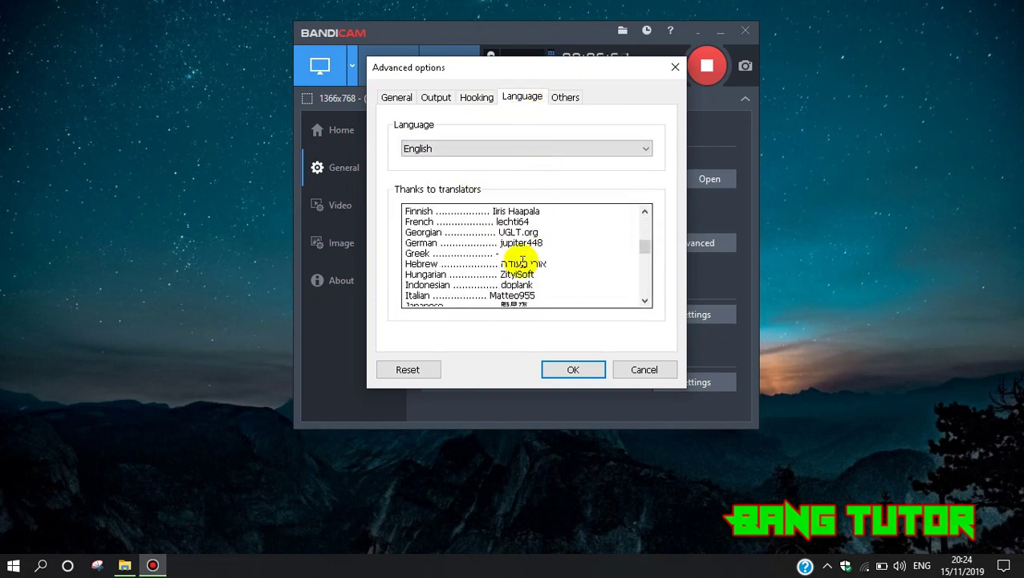
pyautogui.scroll(-3, 522, 261)
pyautogui.scroll(1, 558, 235)
pyautogui.scroll(-1, 580, 213)
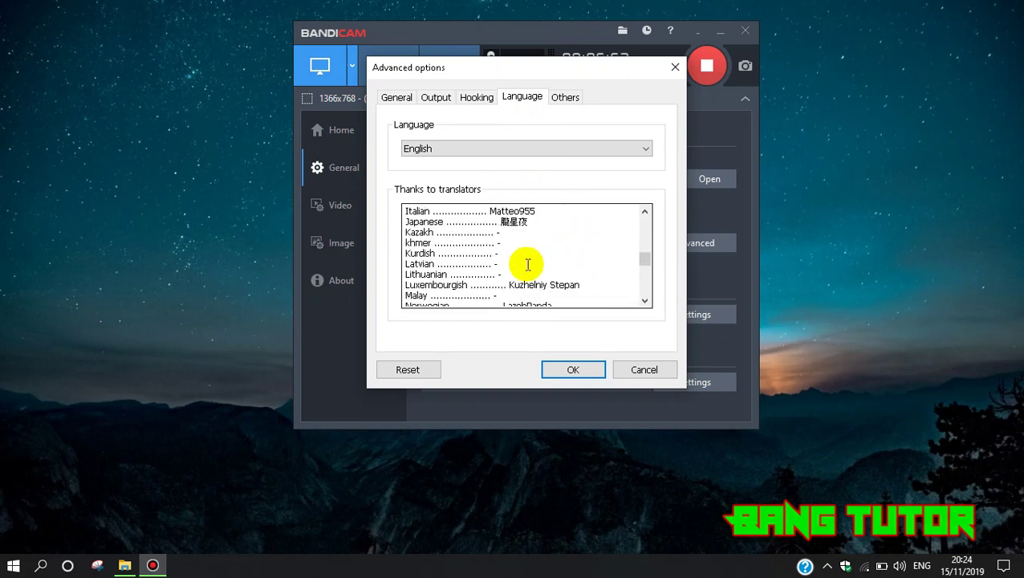
pyautogui.scroll(-7, 528, 264)
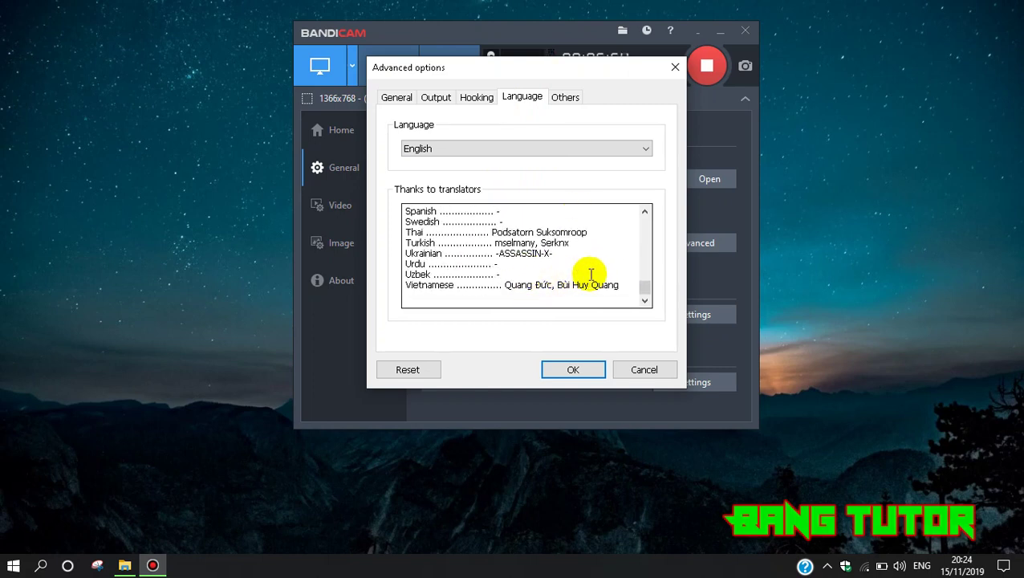
pyautogui.click(642, 285)
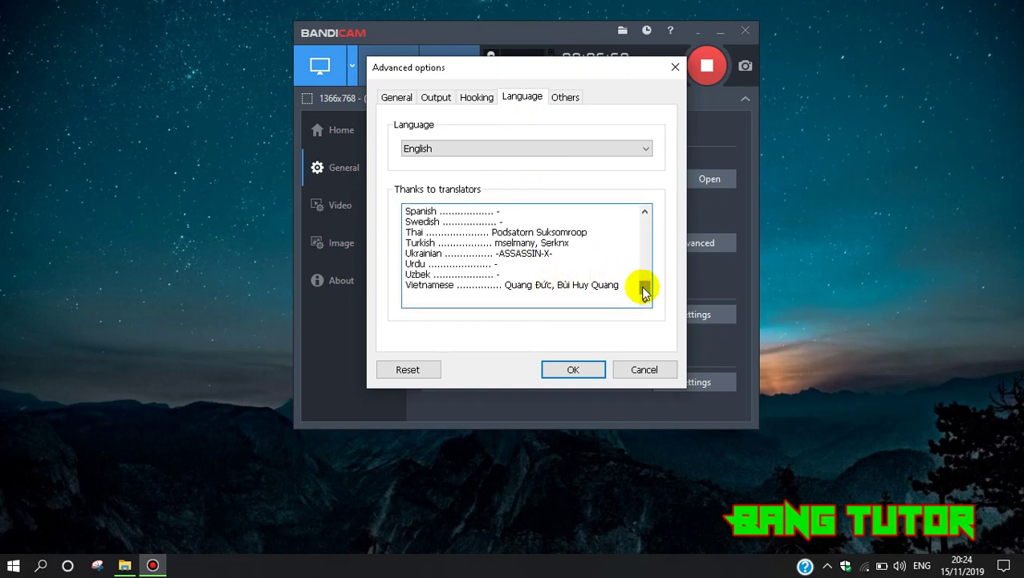
pyautogui.moveTo(644, 290); pyautogui.dragTo(644, 248)
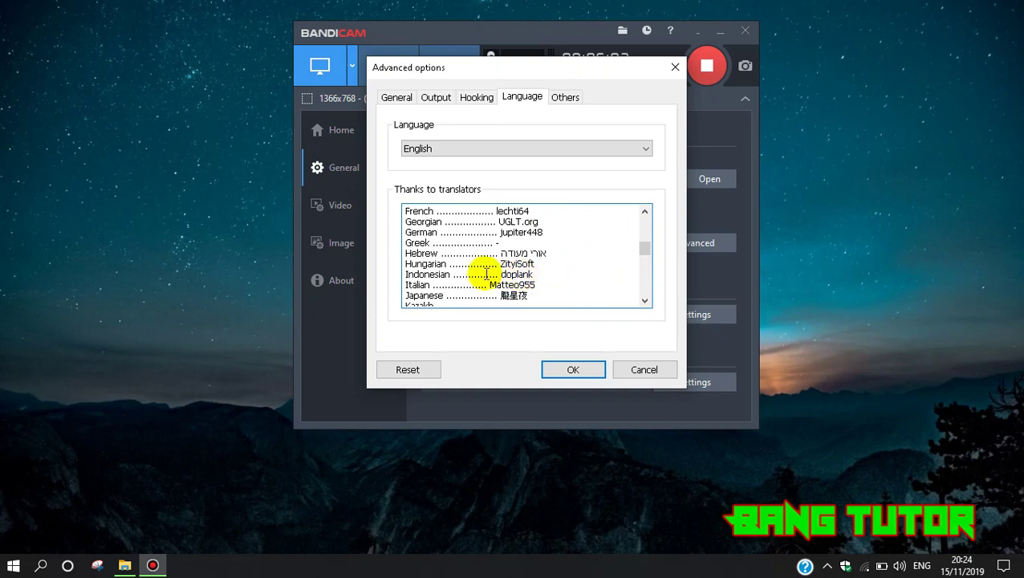
# Highlight the Indonesian translator entry, view the language choices and the Others settings, and cancel the advanced options.
pyautogui.moveTo(418, 274); pyautogui.dragTo(531, 275)
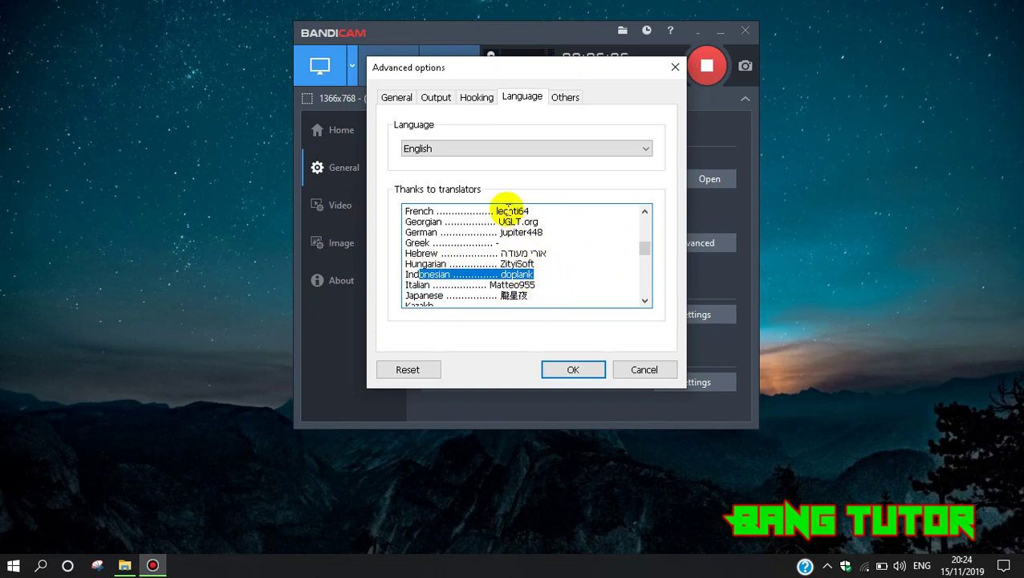
pyautogui.click(481, 148)
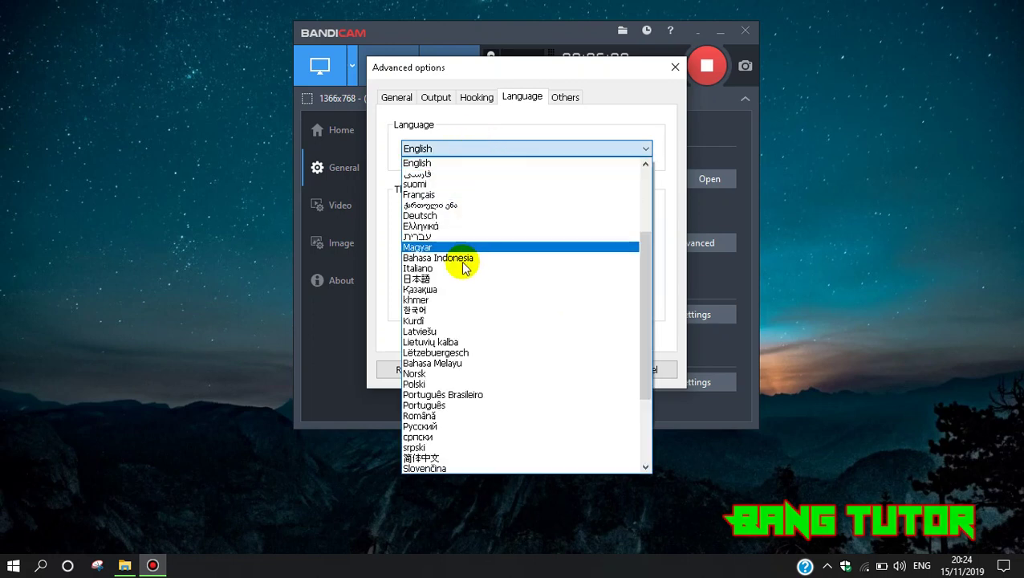
pyautogui.click(458, 150)
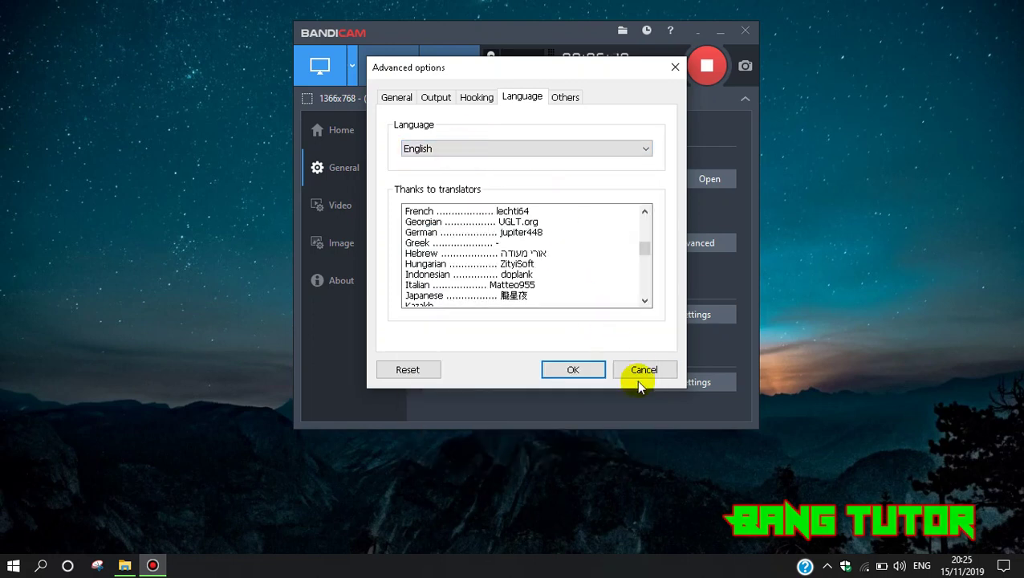
pyautogui.click(564, 97)
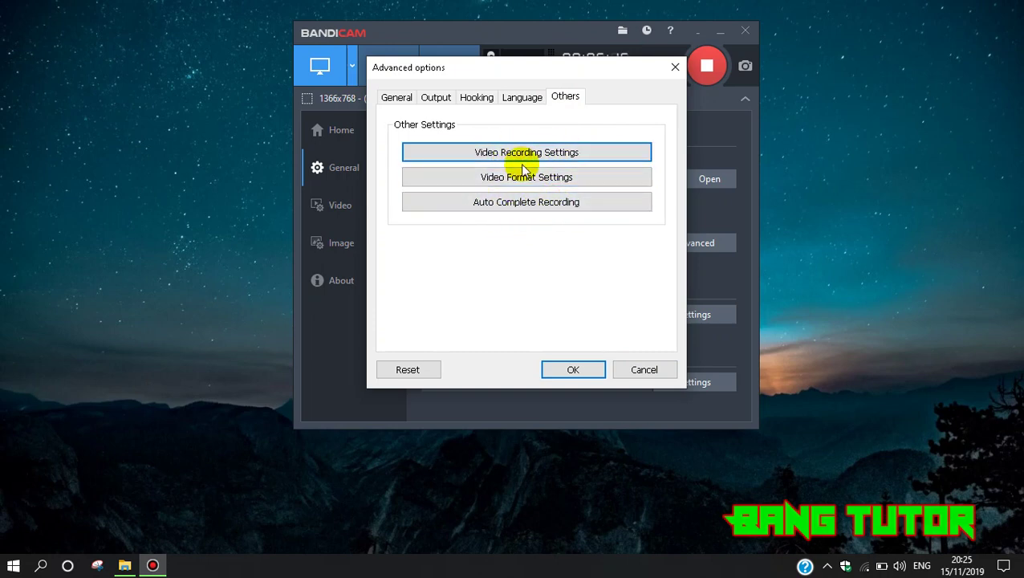
pyautogui.click(644, 369)
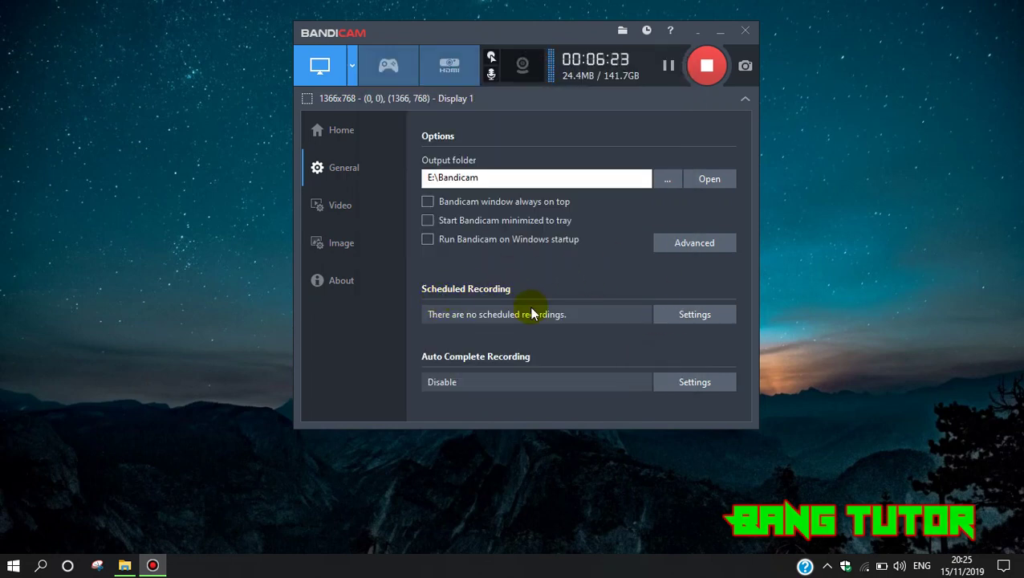
# Open the scheduled recording list and start a new schedule named Jadwal.
pyautogui.click(688, 319)
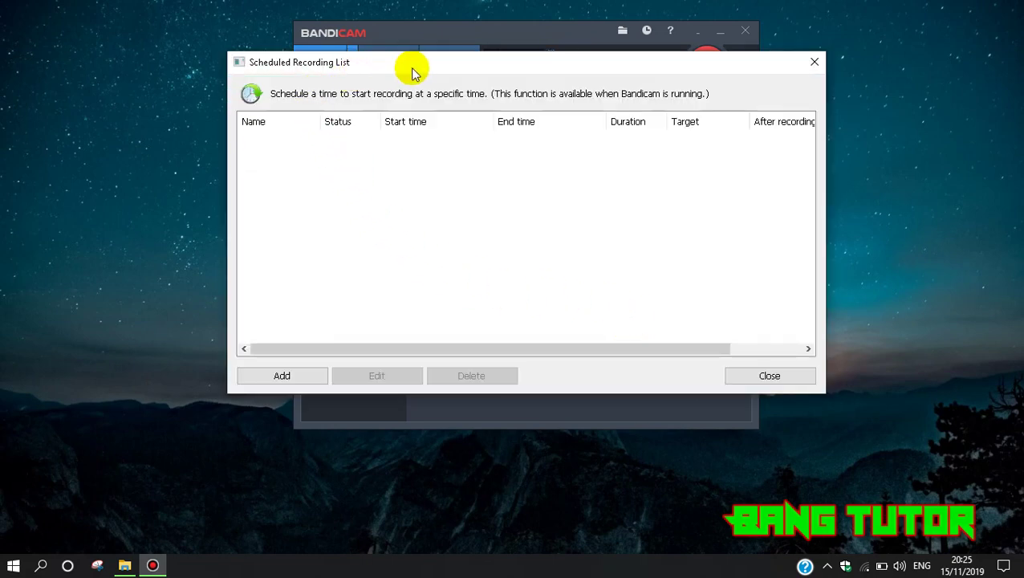
pyautogui.moveTo(416, 69)
pyautogui.mouseDown()
pyautogui.moveTo(371, 74)
pyautogui.moveTo(403, 61)
pyautogui.mouseUp()
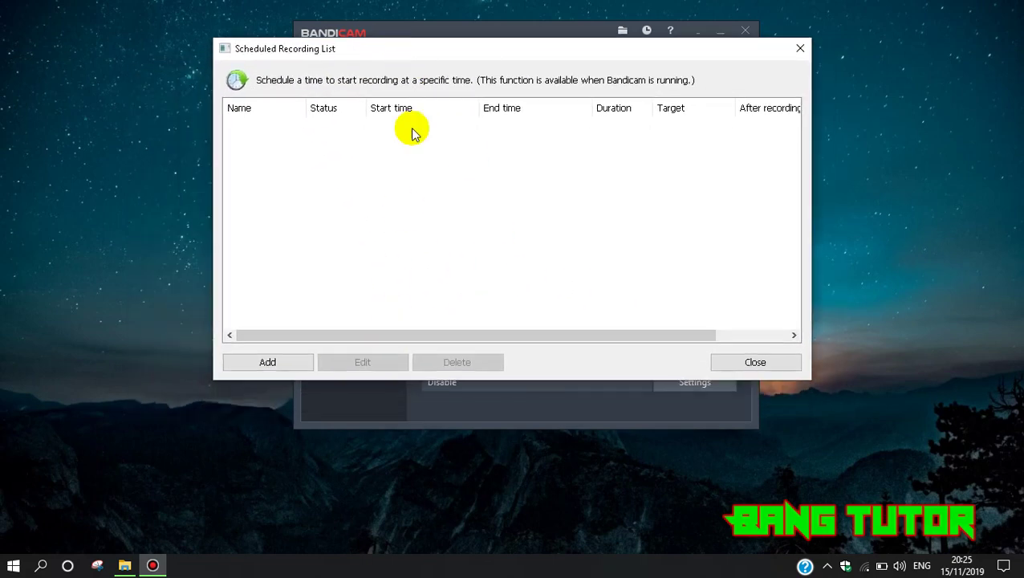
pyautogui.moveTo(478, 50); pyautogui.dragTo(500, 73)
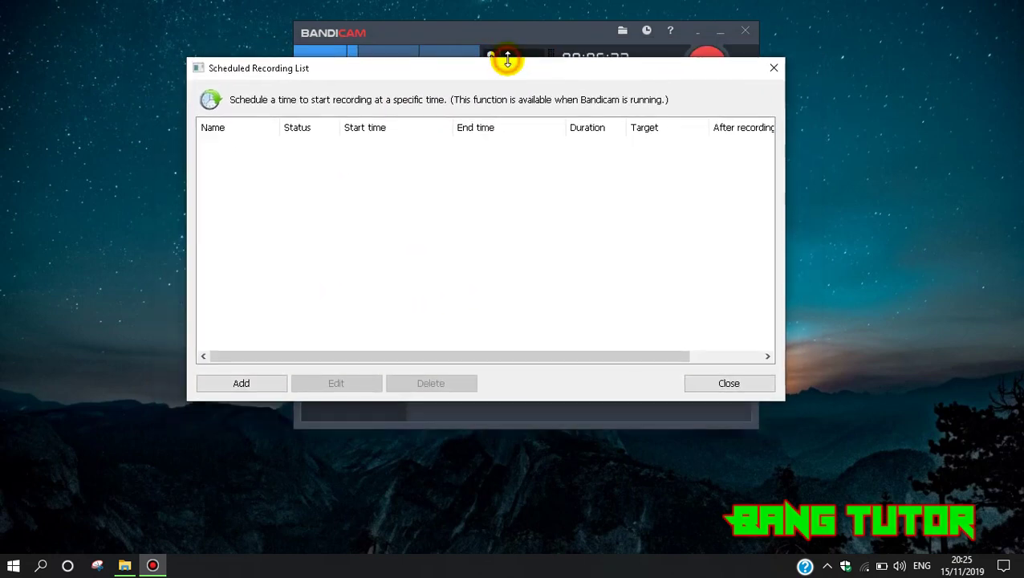
pyautogui.click(237, 383)
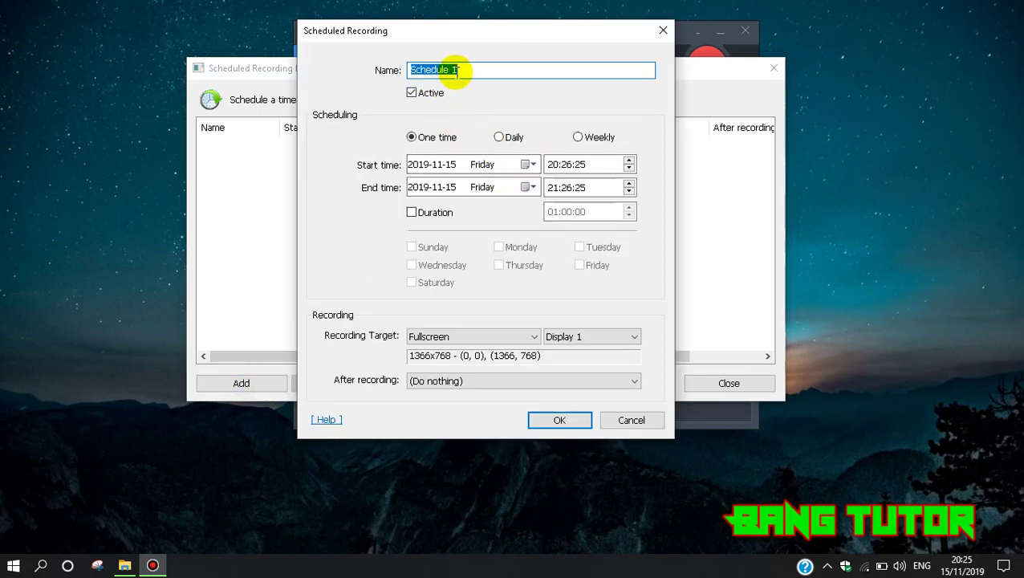
pyautogui.write('Jadwal')
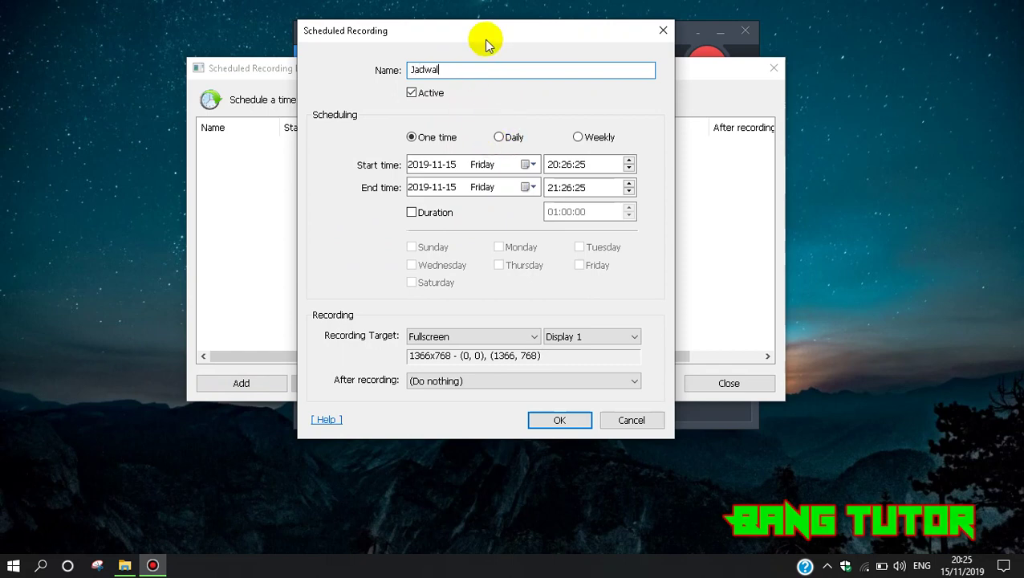
pyautogui.moveTo(484, 40); pyautogui.dragTo(458, 44)
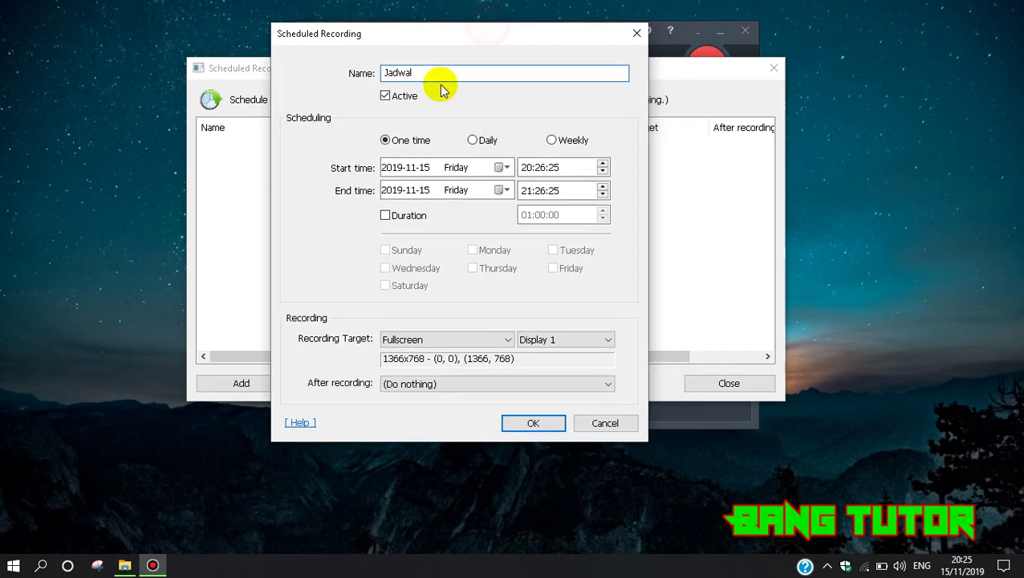
# Try the Daily and Weekly scheduling types for the Jadwal schedule and return it to One time.
pyautogui.click(387, 143)
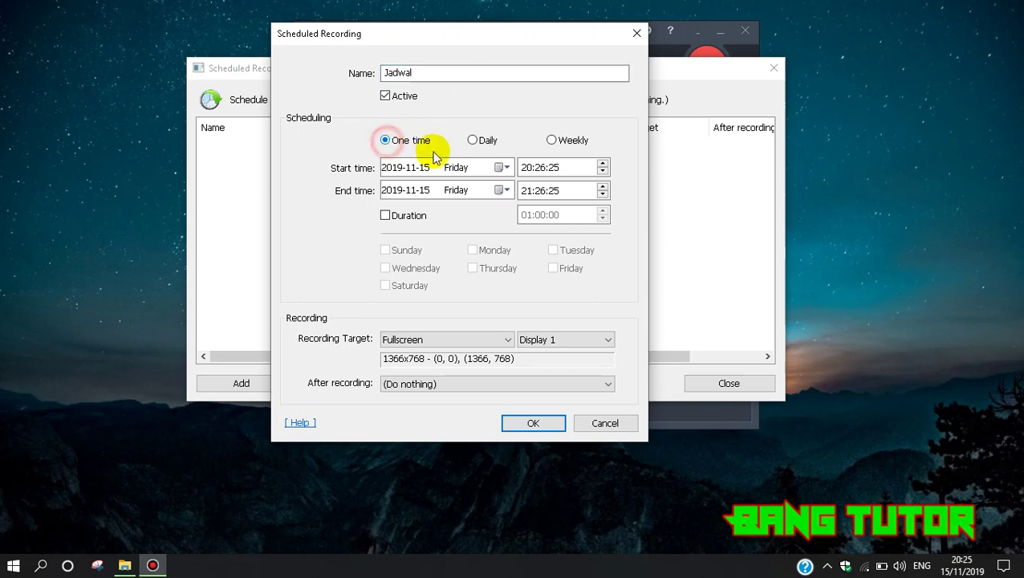
pyautogui.click(474, 141)
pyautogui.click(552, 141)
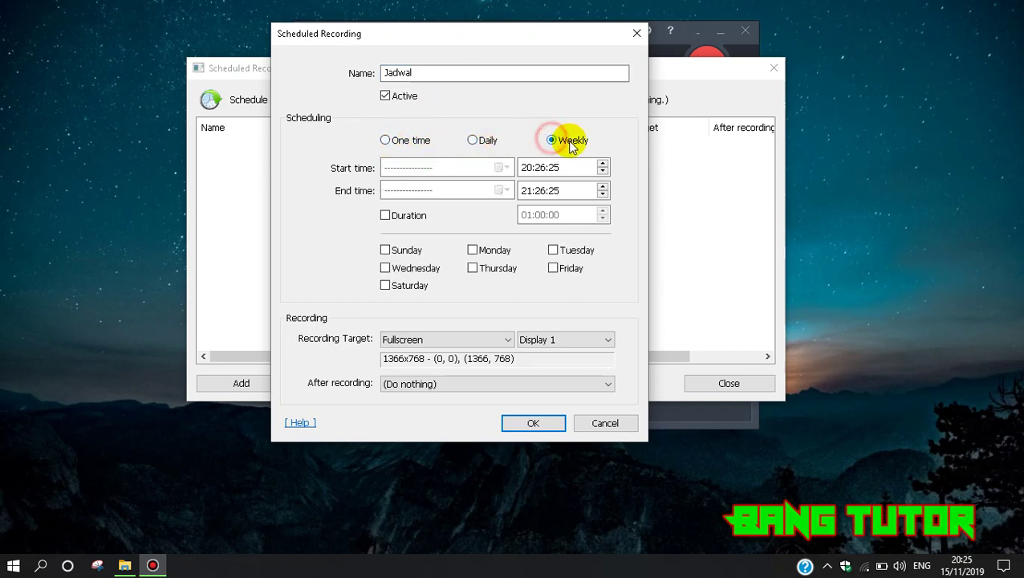
pyautogui.click(386, 141)
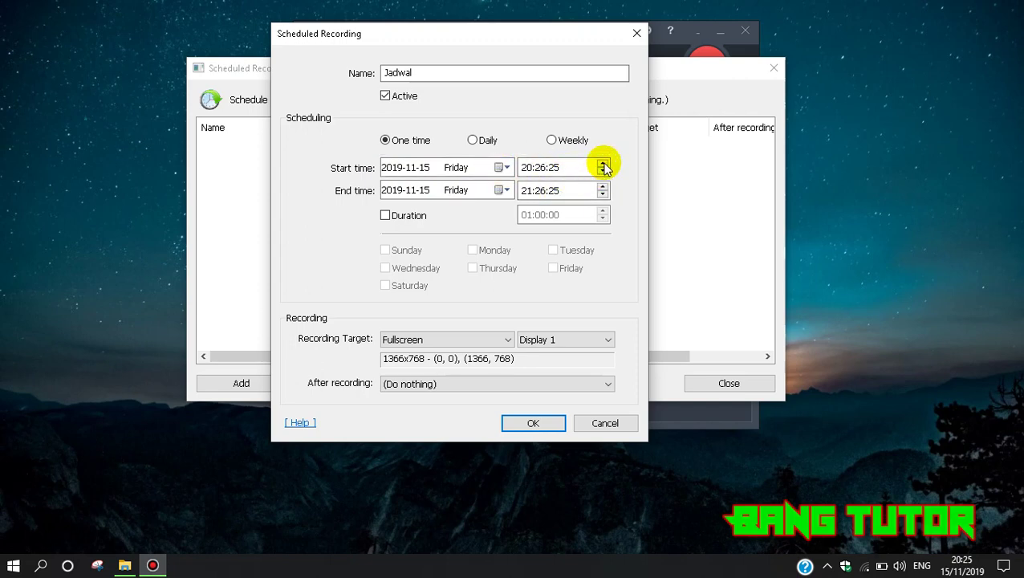
pyautogui.click(539, 189)
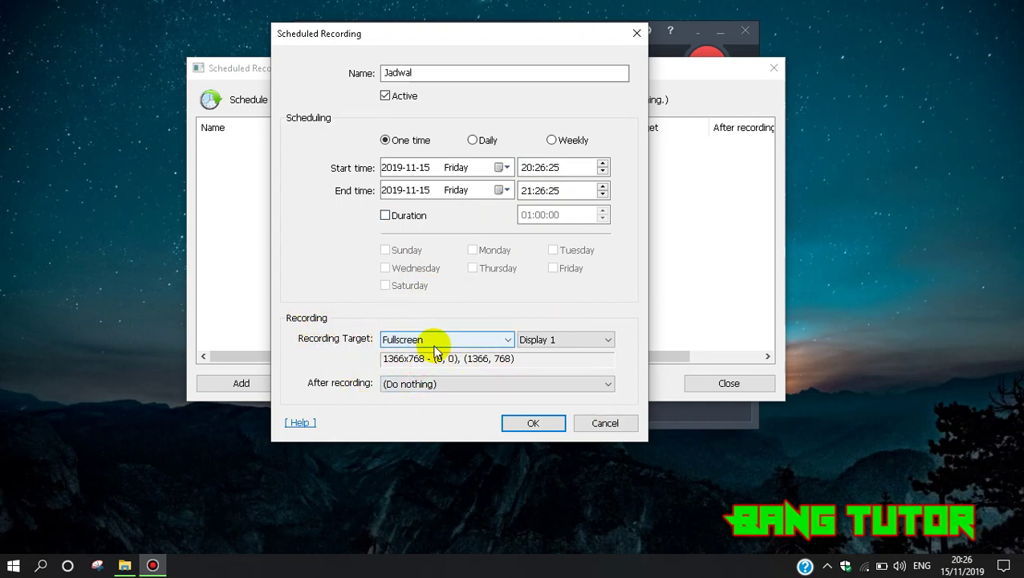
# Review the schedule's recording target, display and after-recording choices, discard the new schedule and close the scheduled recording list.
pyautogui.click(482, 340)
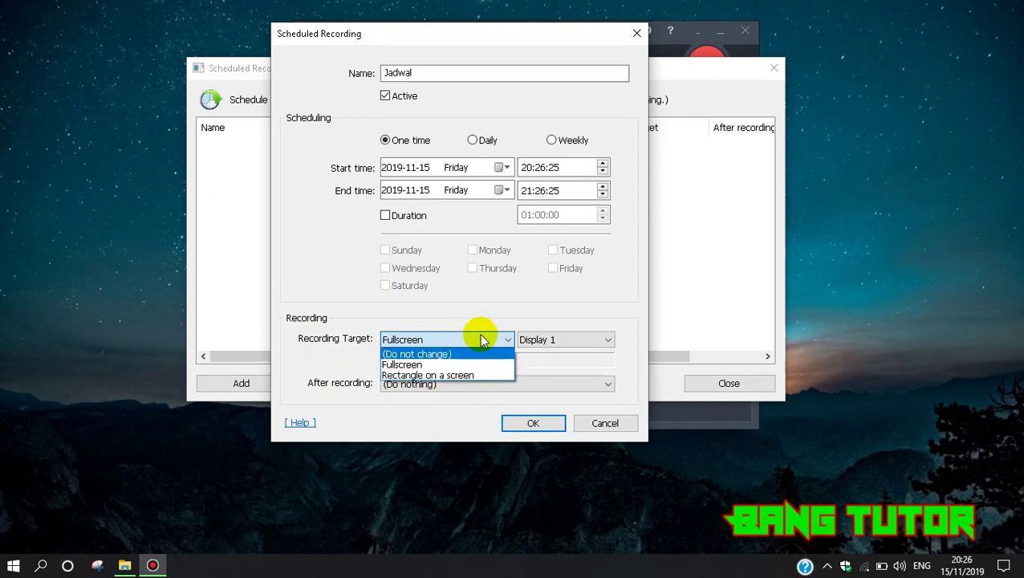
pyautogui.click(492, 340)
pyautogui.click(572, 339)
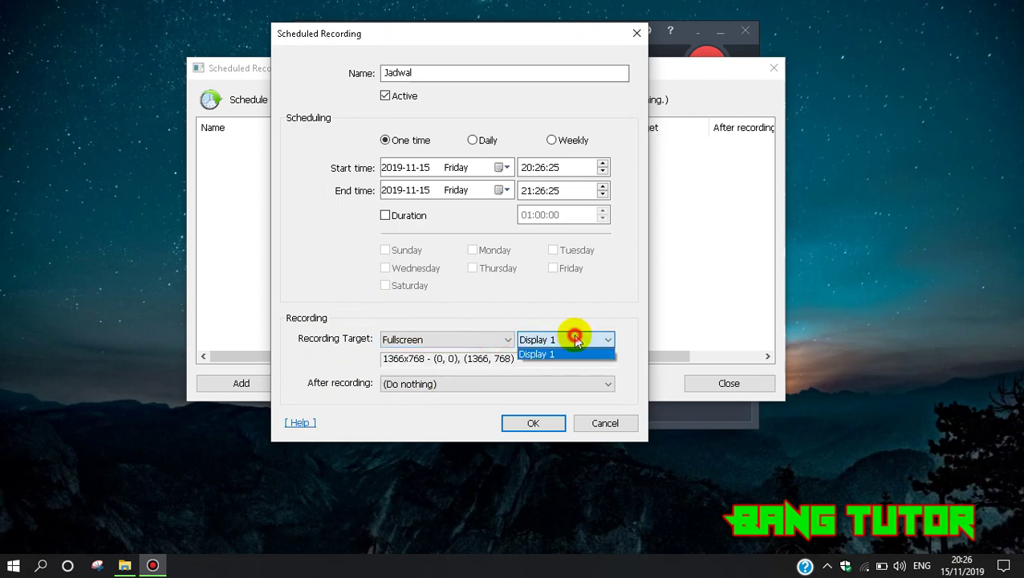
pyautogui.click(588, 340)
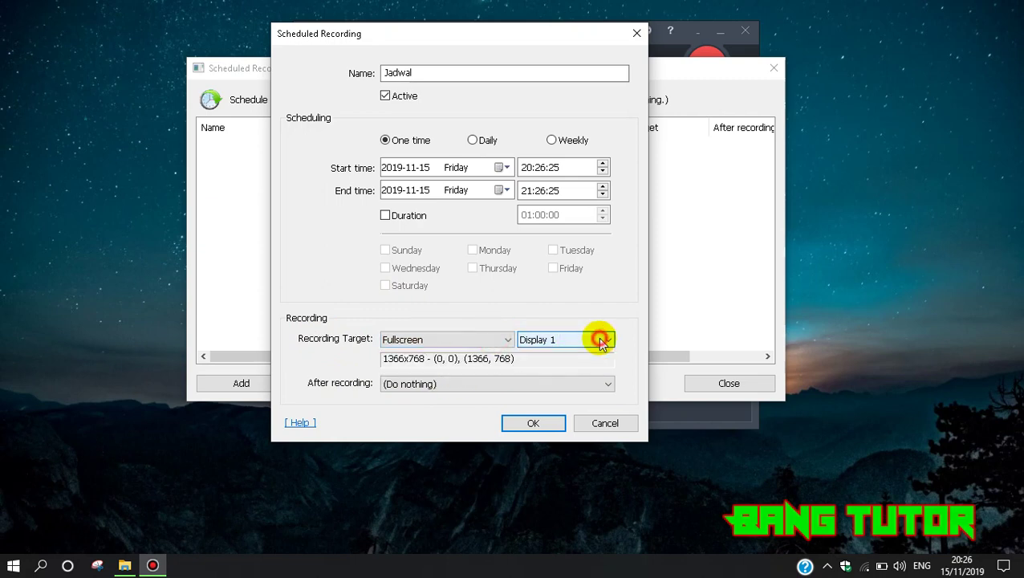
pyautogui.click(597, 341)
pyautogui.click(599, 339)
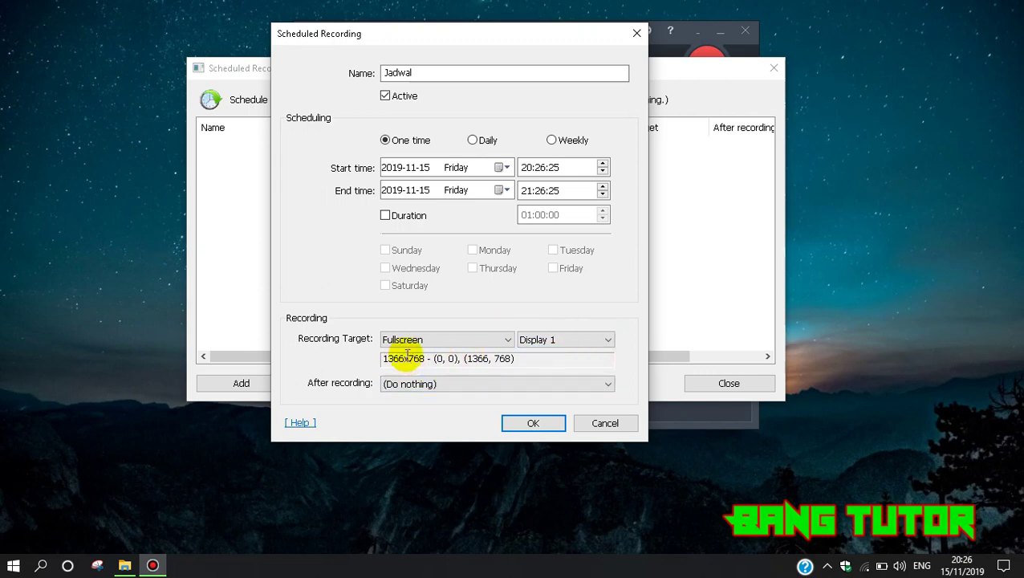
pyautogui.click(469, 384)
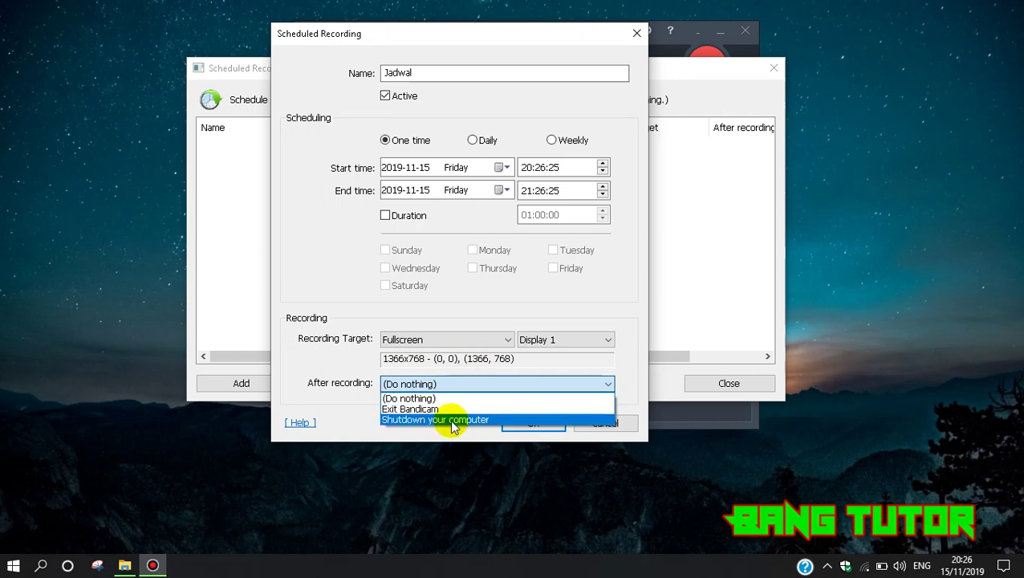
pyautogui.click(462, 397)
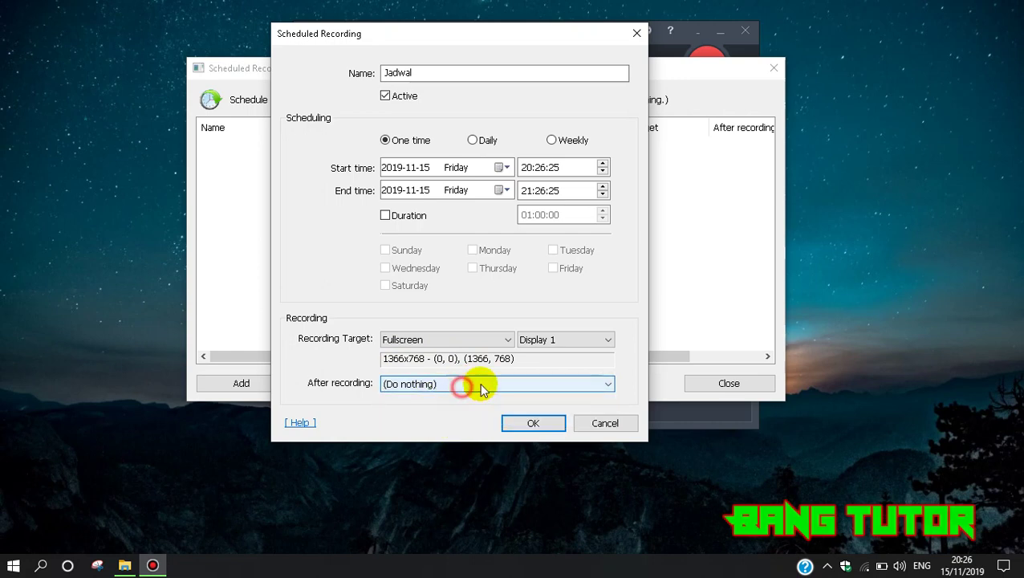
pyautogui.click(600, 422)
pyautogui.click(722, 387)
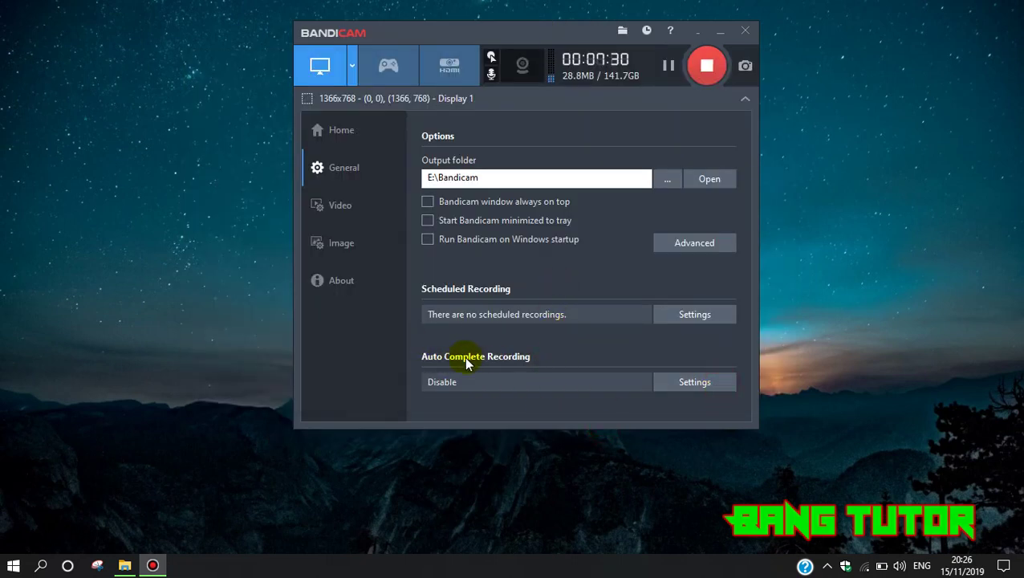
# Open the auto complete recording settings and try the recording time limit followed by the recorded file size limit.
pyautogui.click(678, 385)
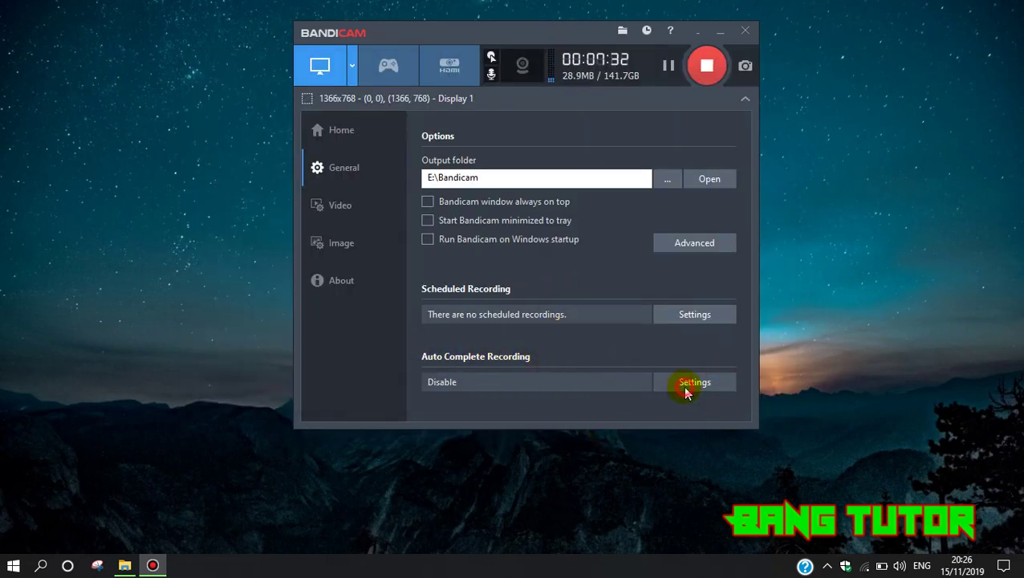
pyautogui.moveTo(497, 107); pyautogui.dragTo(480, 105)
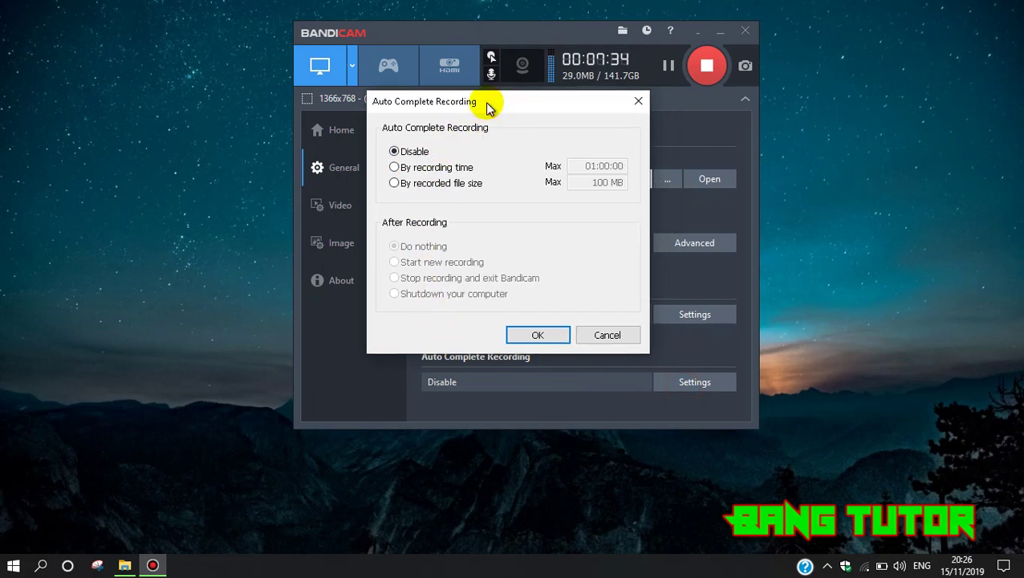
pyautogui.click(403, 170)
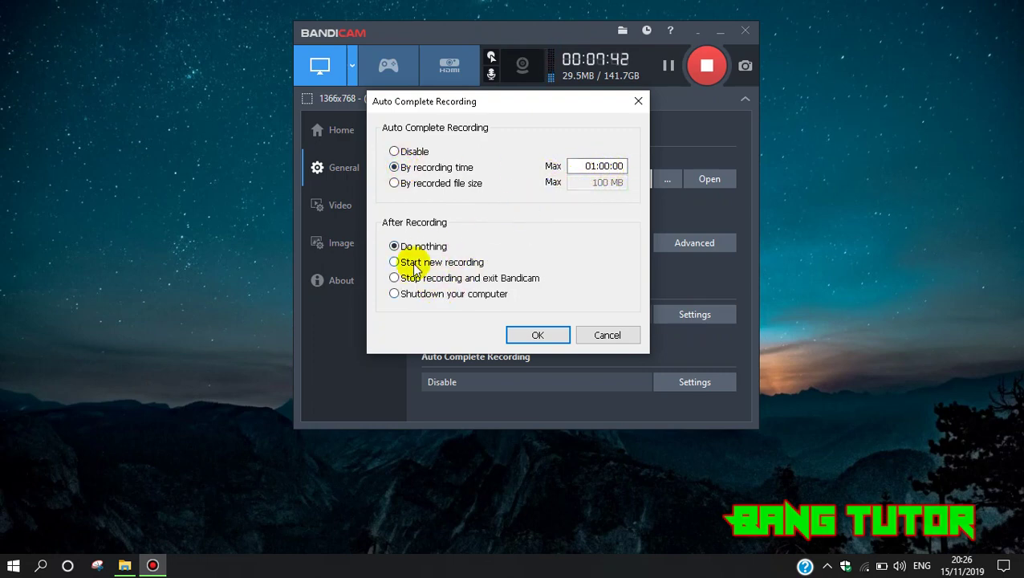
pyautogui.click(410, 186)
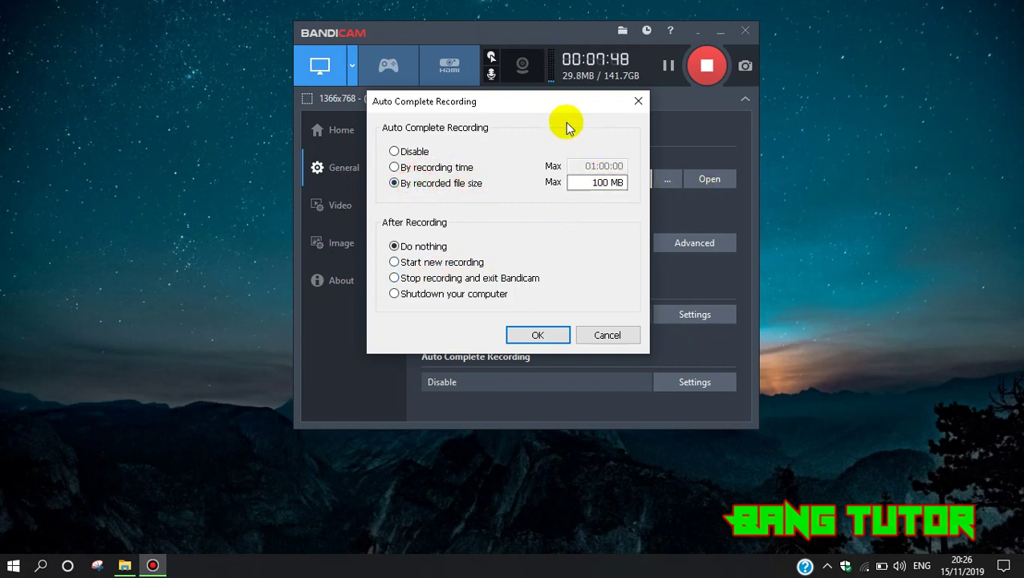
pyautogui.moveTo(550, 98); pyautogui.dragTo(545, 99)
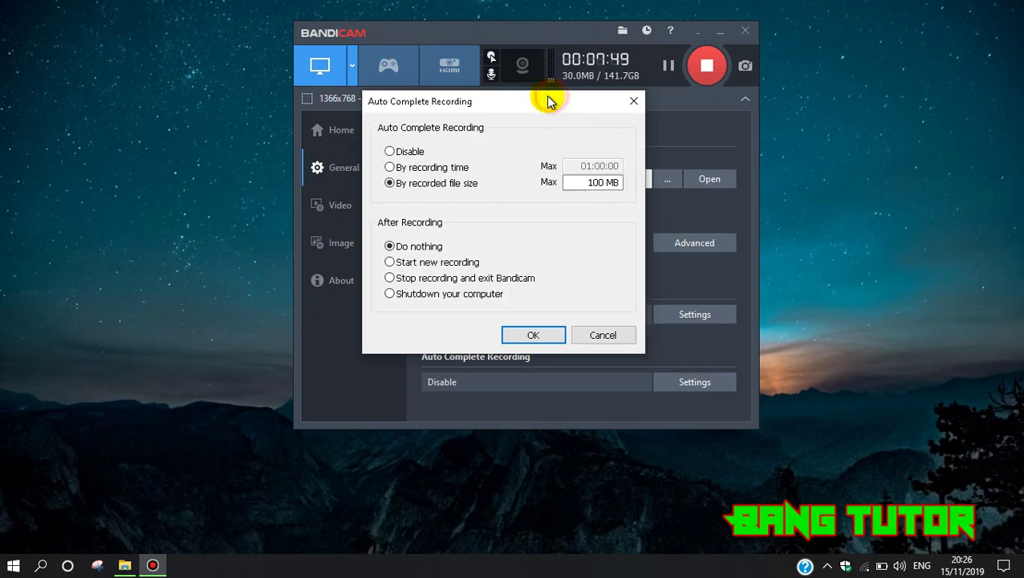
# View the maximum recorded file size setting and dismiss it.
pyautogui.click(603, 188)
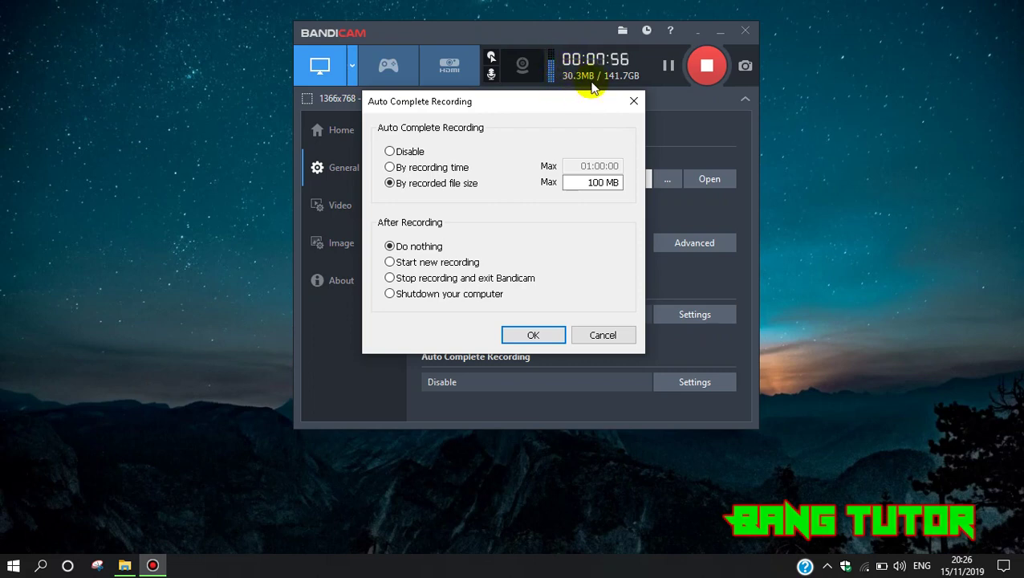
pyautogui.moveTo(554, 105); pyautogui.dragTo(551, 98)
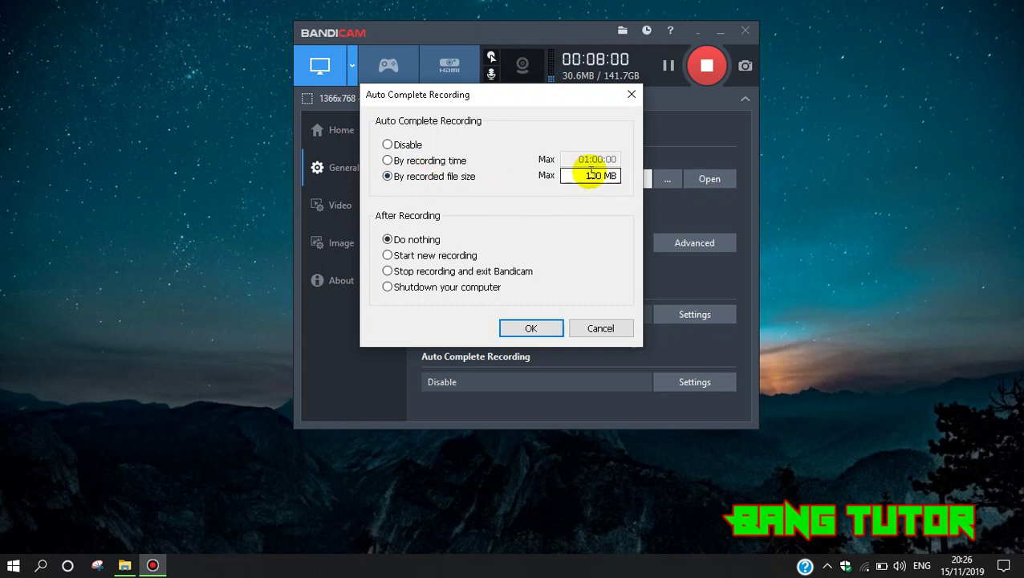
pyautogui.click(612, 178)
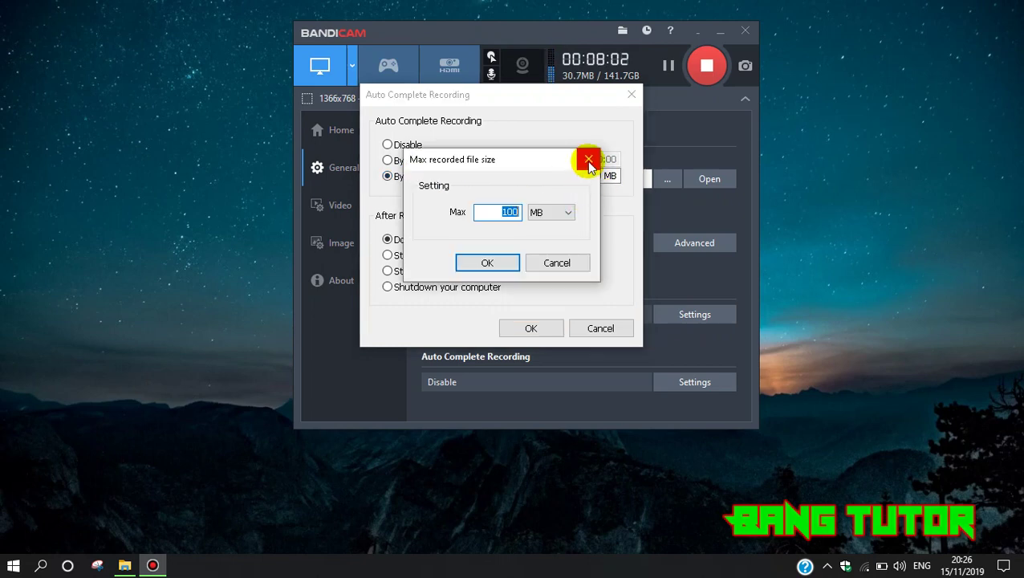
pyautogui.click(588, 159)
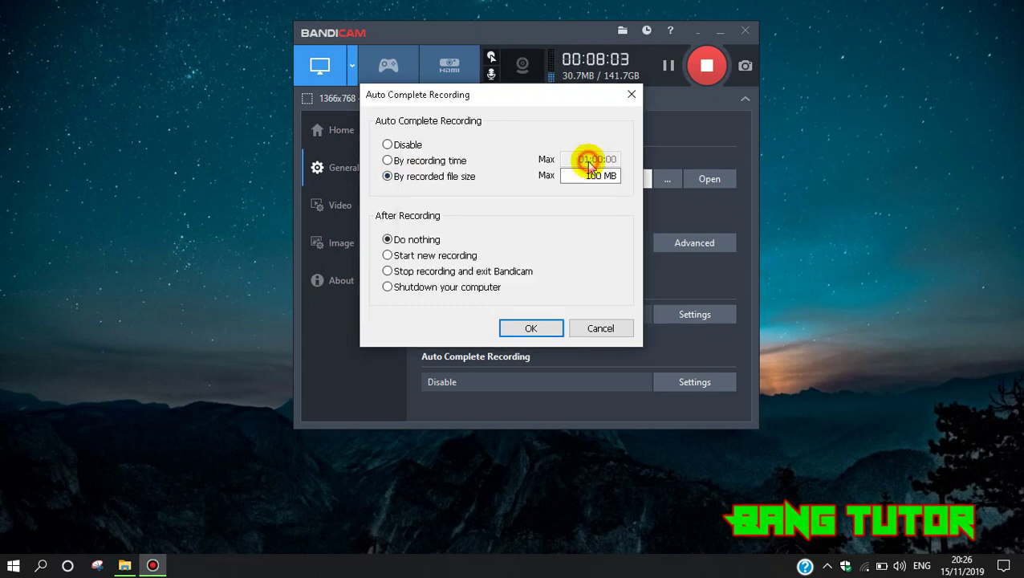
# Try the option to stop recording and exit Bandicam, recheck the maximum file size setting, and cancel the auto complete settings.
pyautogui.click(405, 272)
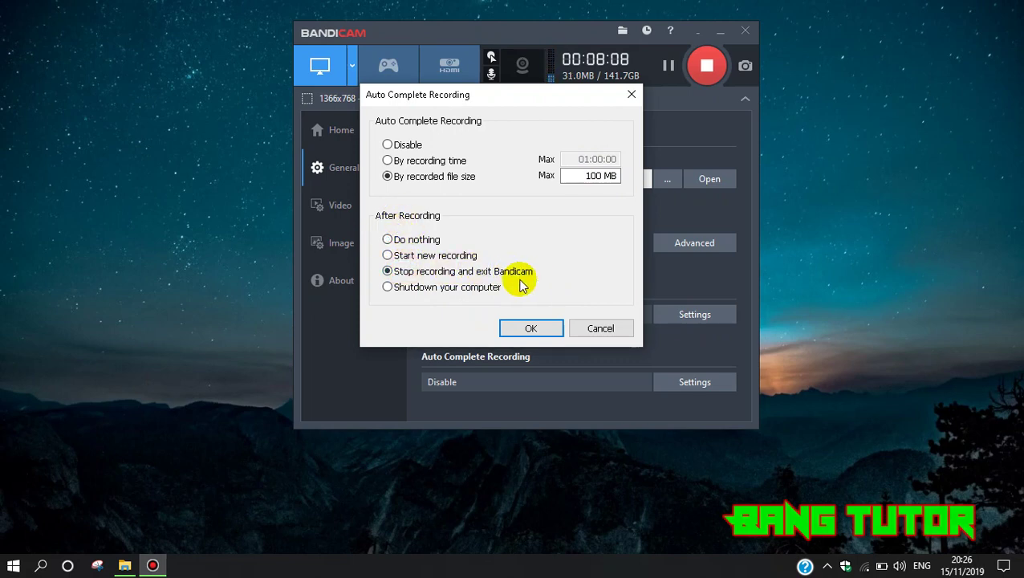
pyautogui.click(602, 175)
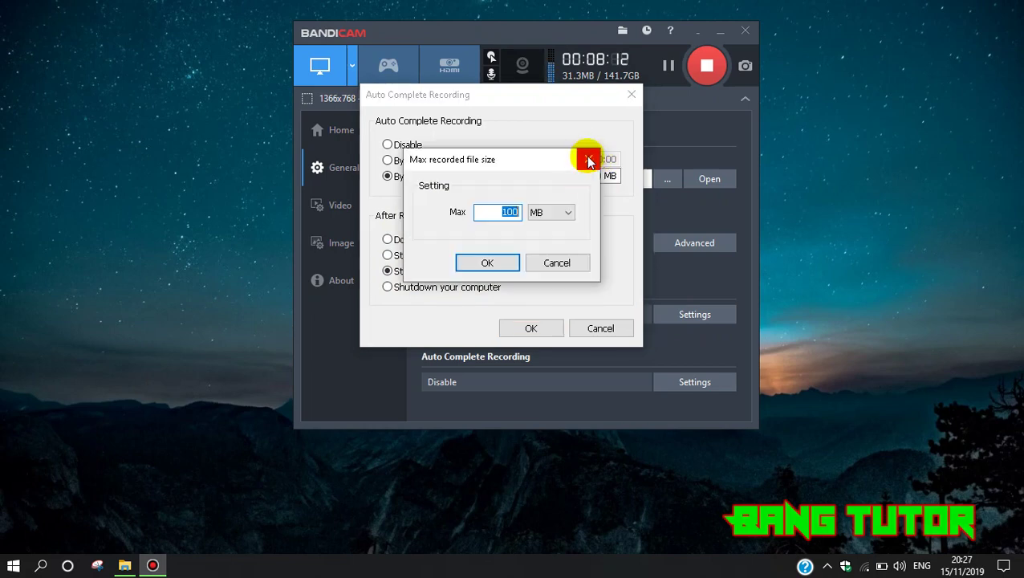
pyautogui.click(589, 159)
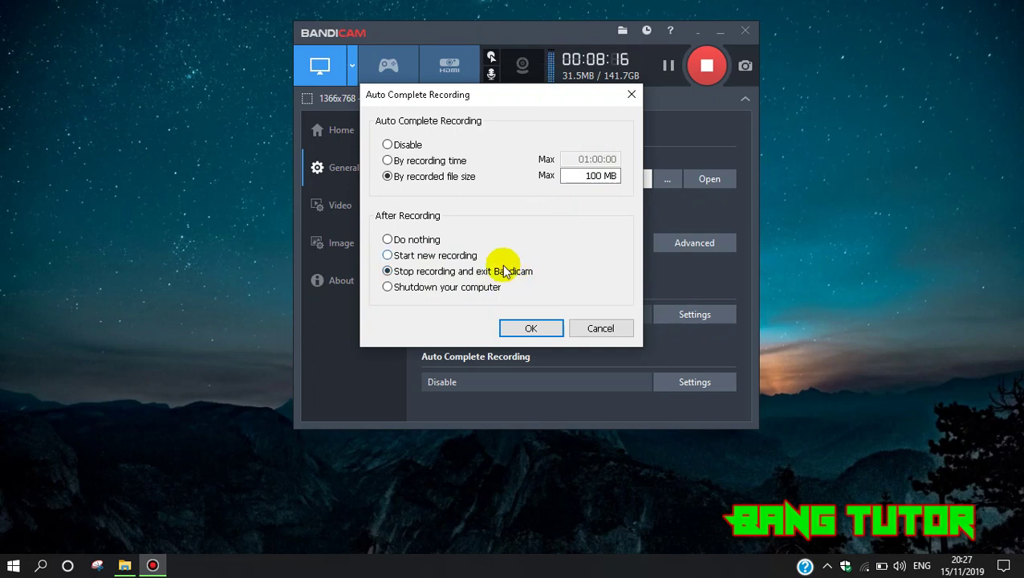
pyautogui.click(599, 329)
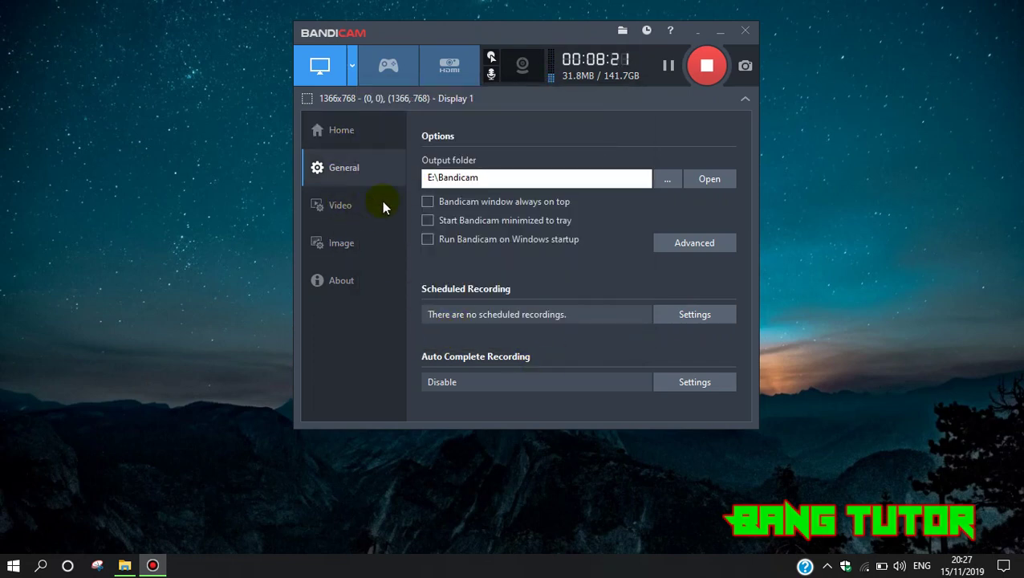
# Show the video recording settings, enable the Pause Hotkey option and shift the Bandicam window slightly.
pyautogui.click(340, 206)
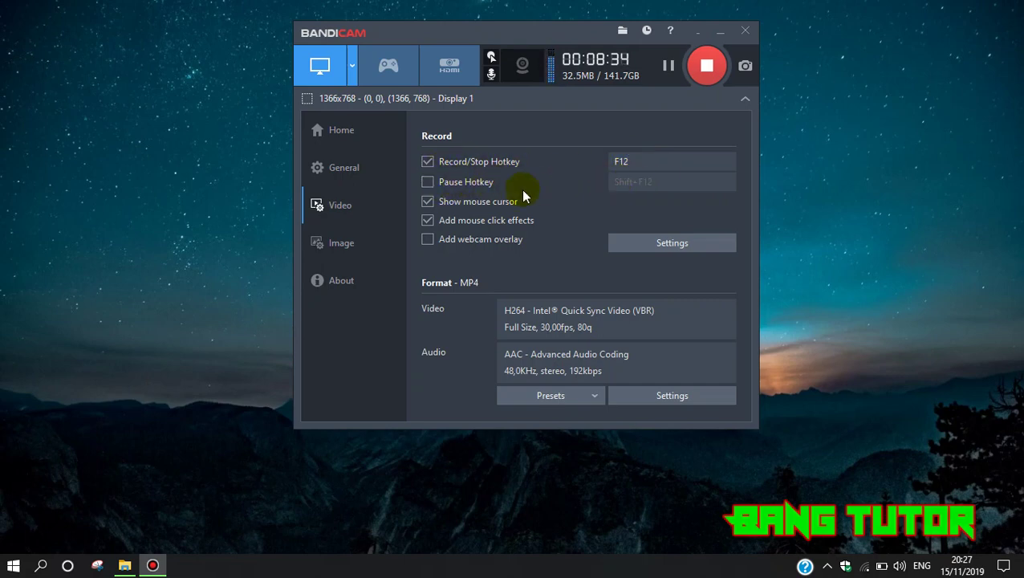
pyautogui.click(451, 182)
pyautogui.click(514, 28)
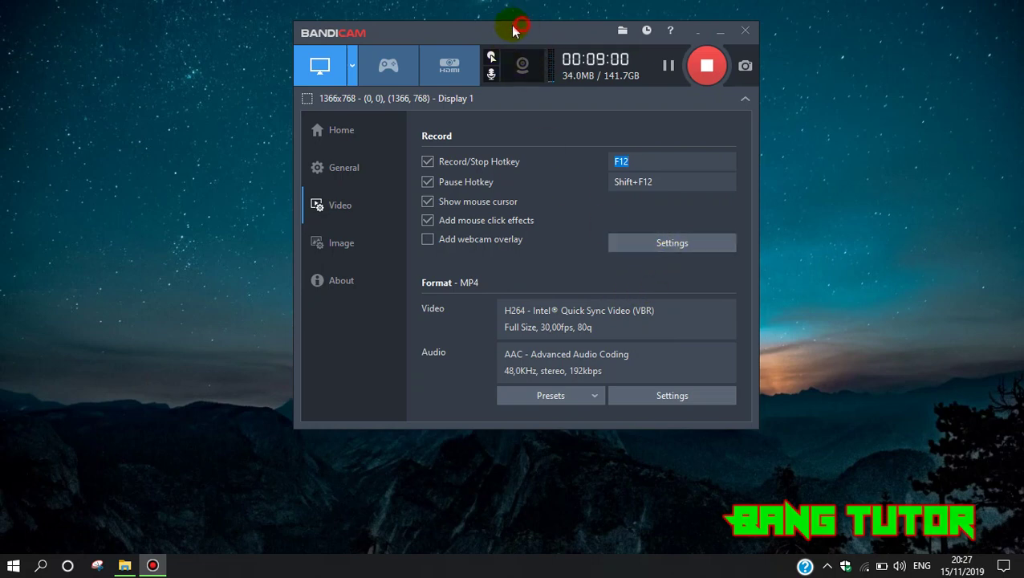
pyautogui.moveTo(514, 27); pyautogui.dragTo(501, 26)
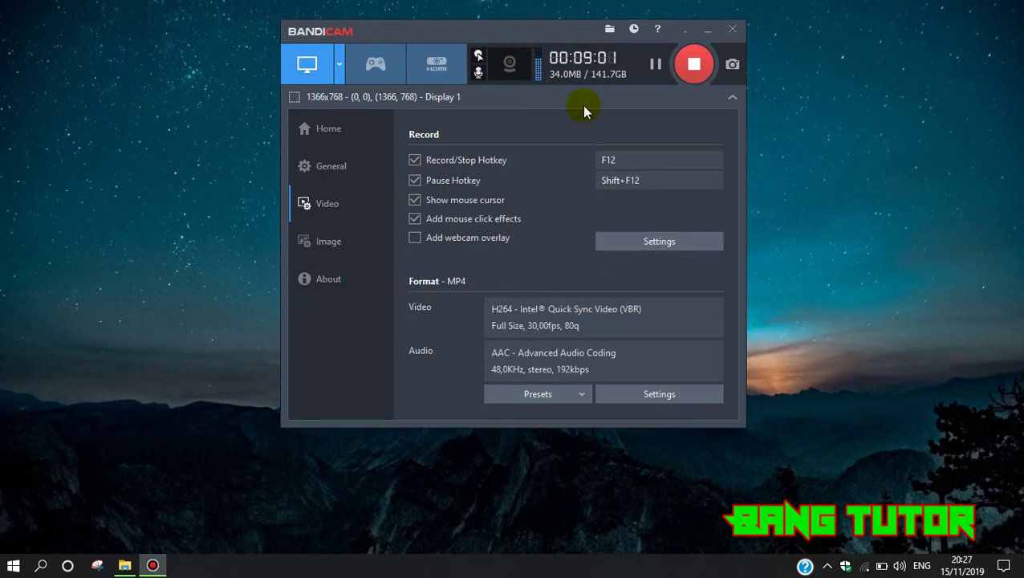
# Open the recording settings' sound options and choose (Default Sound Device) as the primary sound device, then reposition the dialog.
pyautogui.click(629, 243)
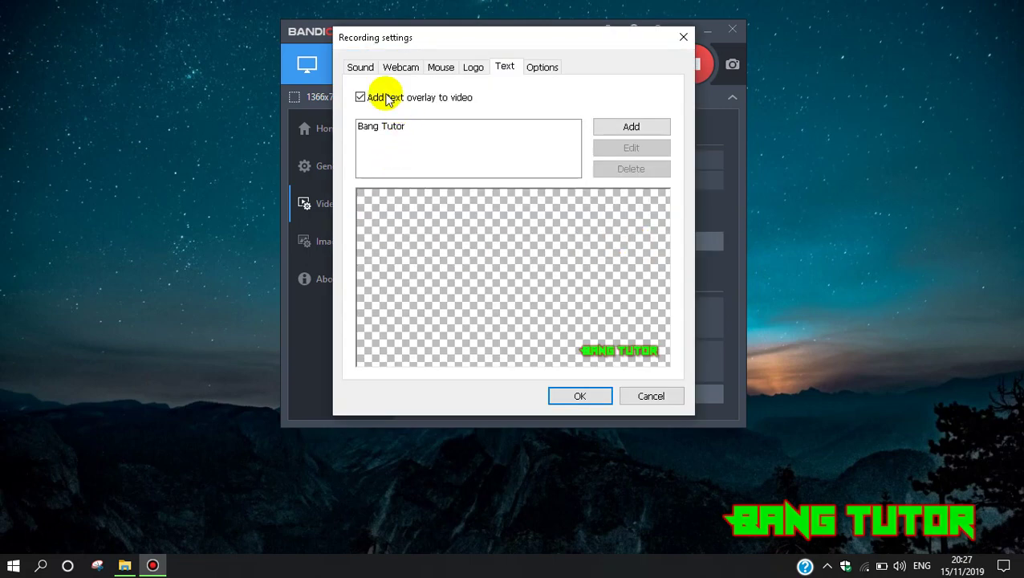
pyautogui.click(359, 67)
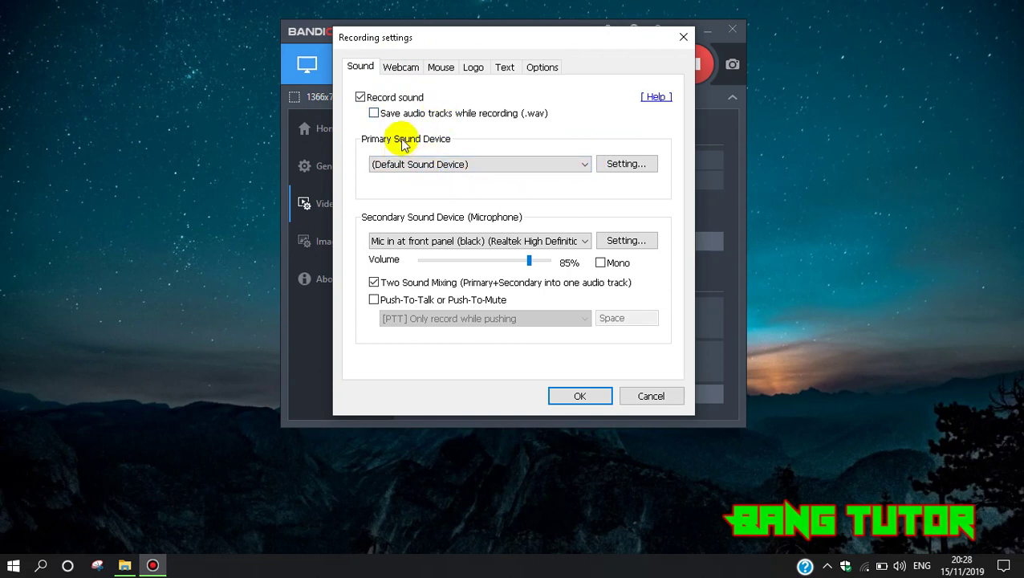
pyautogui.click(573, 168)
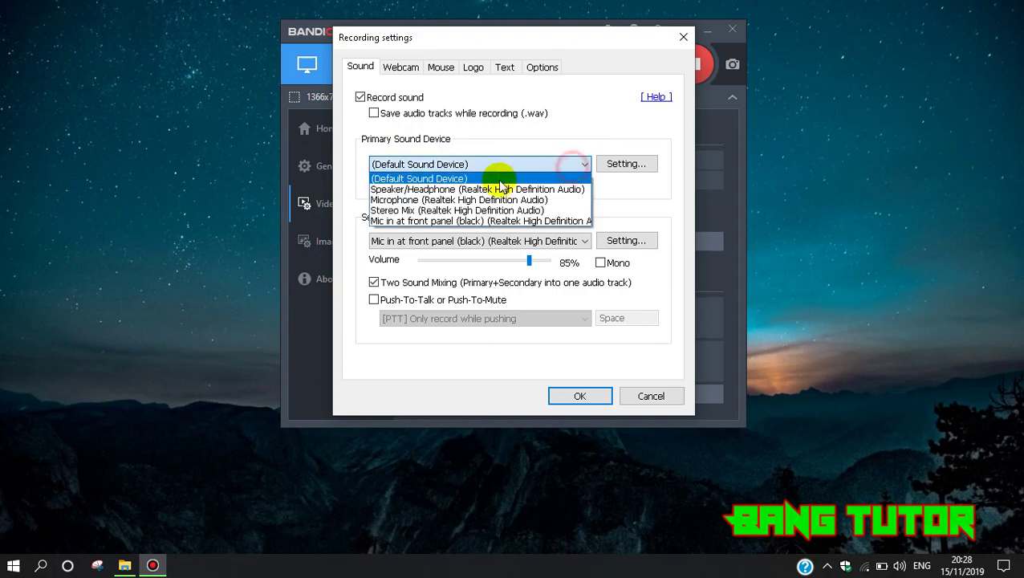
pyautogui.click(449, 175)
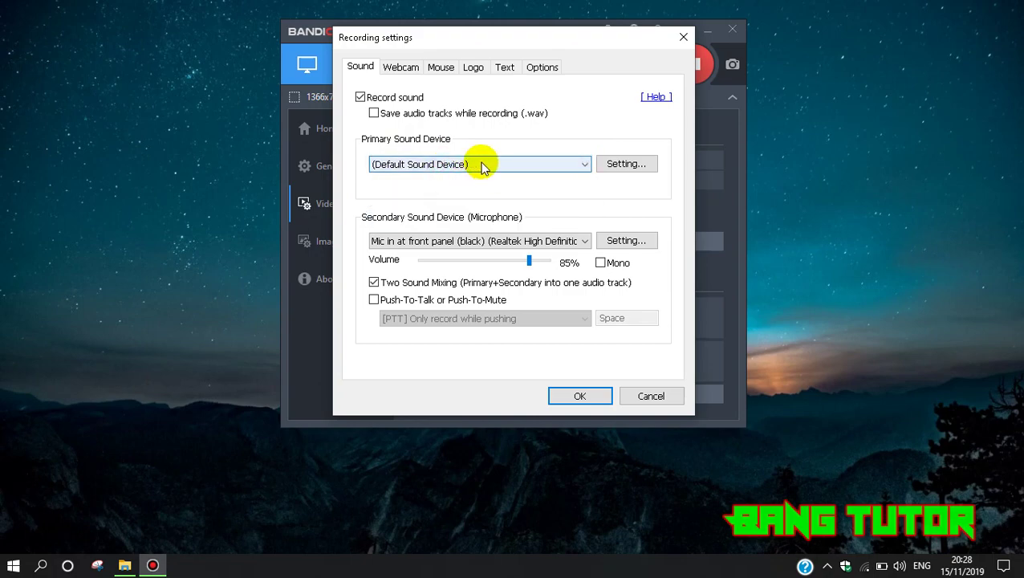
pyautogui.moveTo(539, 46); pyautogui.dragTo(505, 51)
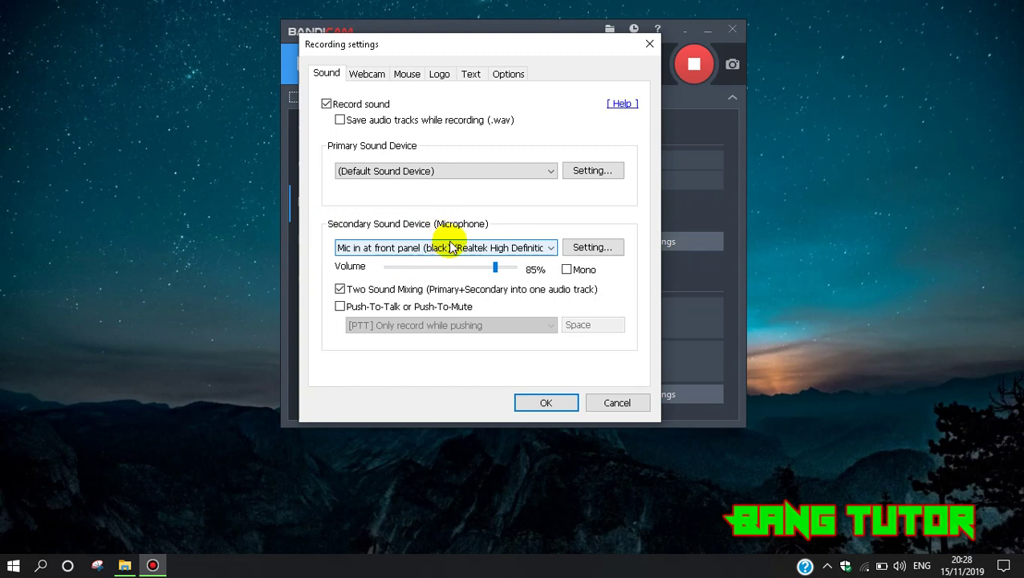
# Review the secondary sound device choices and select Mic in at front panel (black) (Realtek High Definition Audio) as the microphone.
pyautogui.click(545, 250)
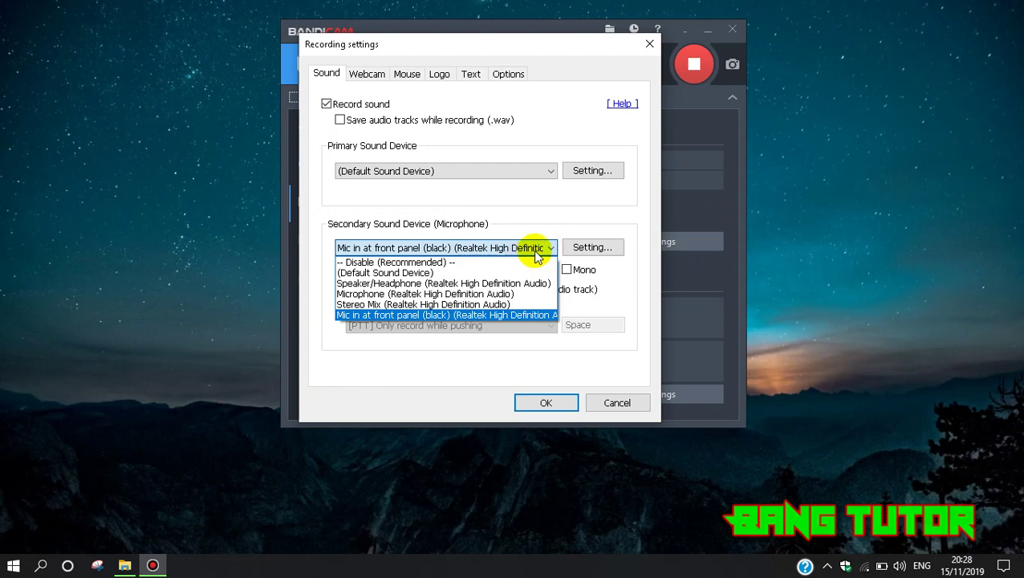
pyautogui.click(545, 251)
pyautogui.click(544, 250)
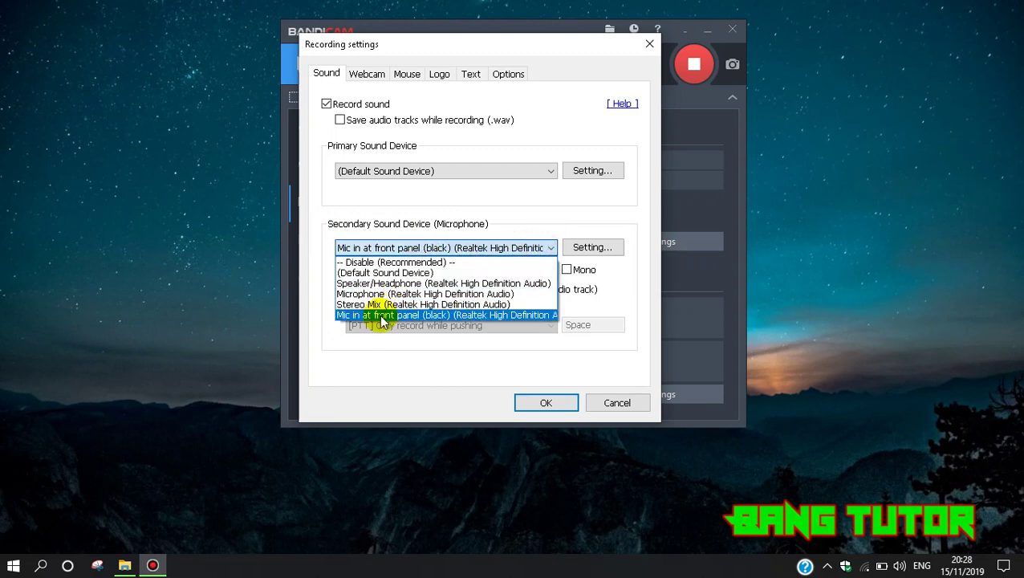
pyautogui.click(408, 317)
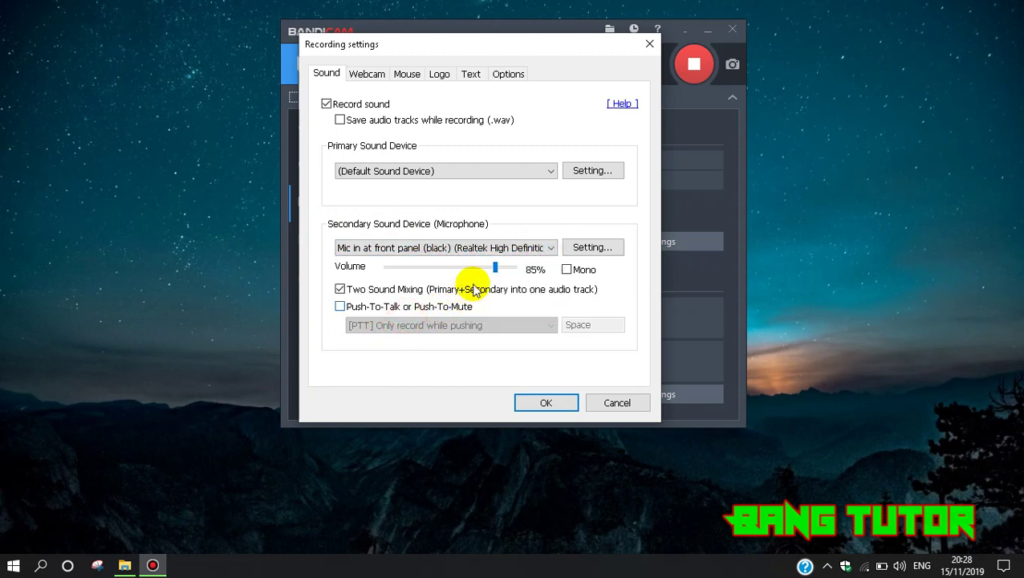
pyautogui.click(551, 250)
pyautogui.click(550, 250)
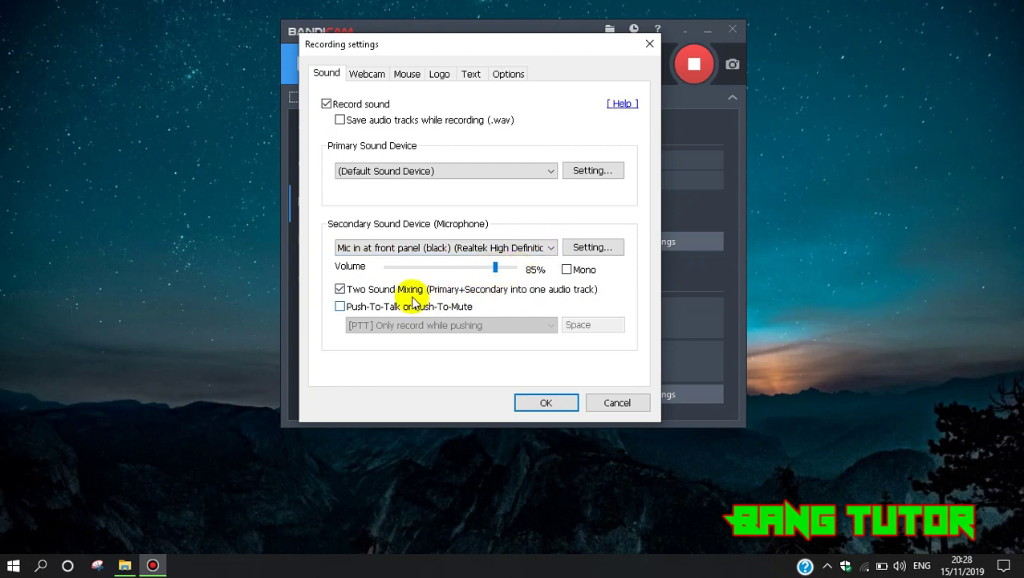
pyautogui.click(416, 248)
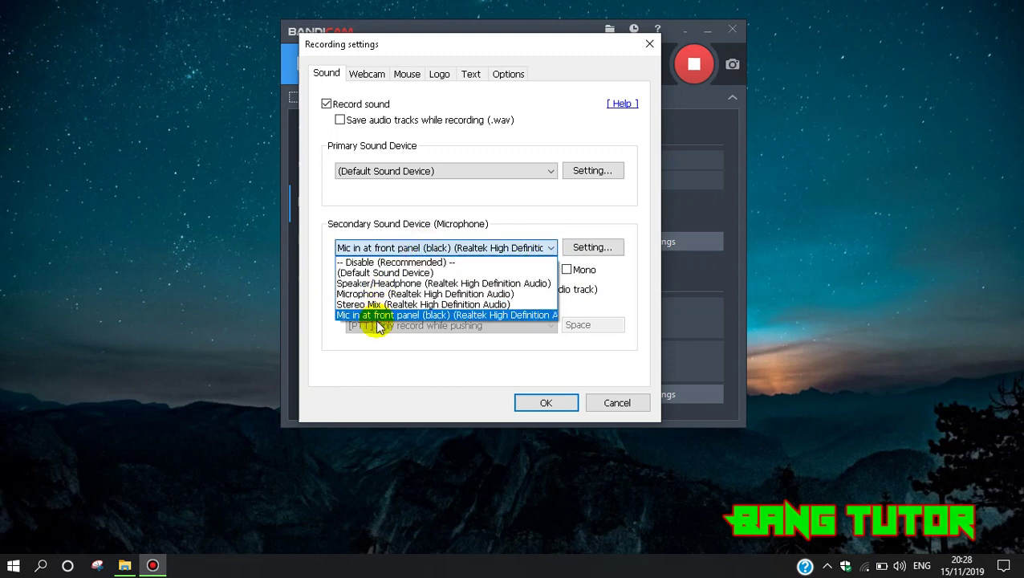
pyautogui.click(411, 315)
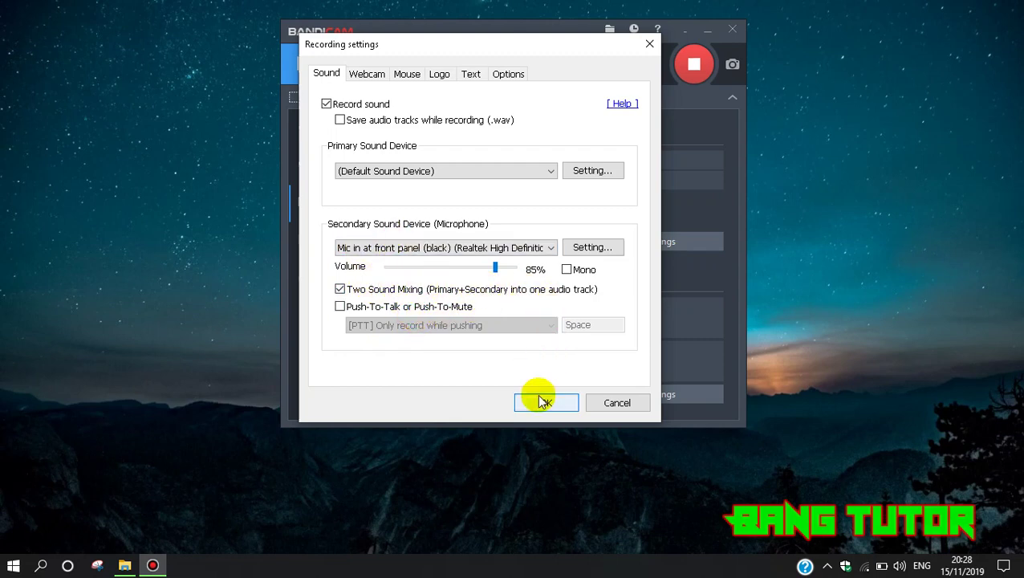
# Enable the webcam overlay on the video, view its advanced preview settings and cancel them.
pyautogui.click(367, 76)
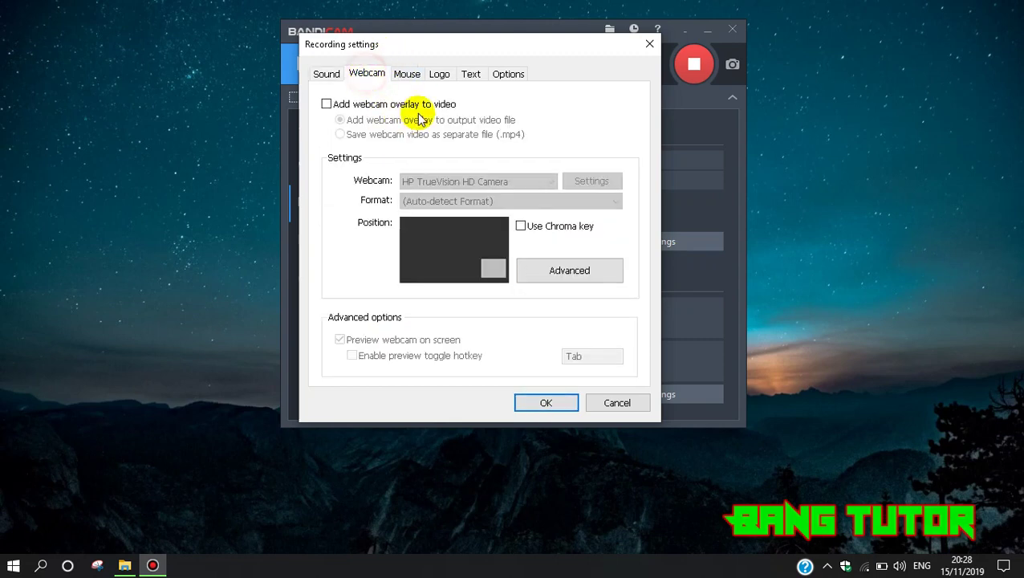
pyautogui.click(326, 104)
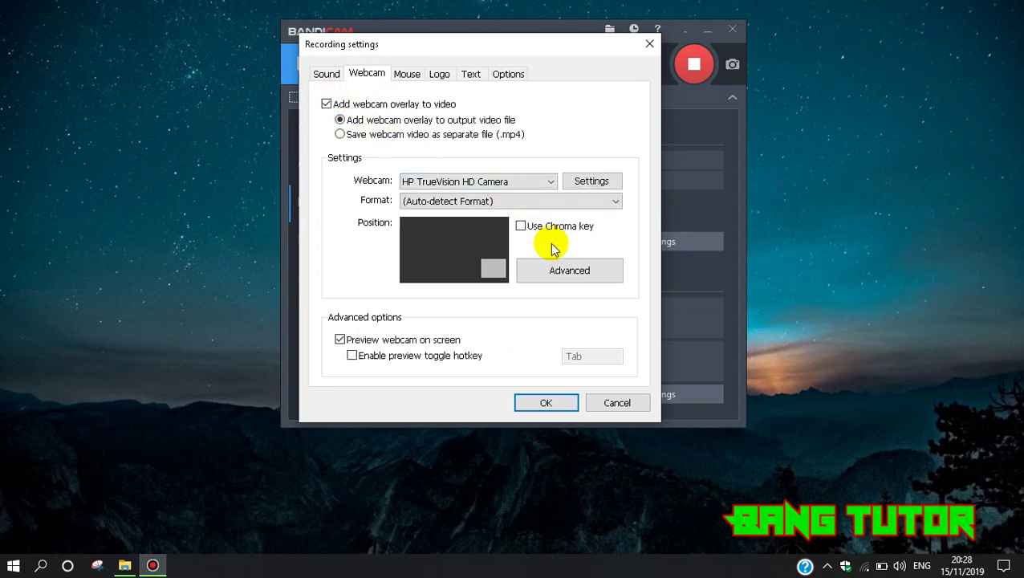
pyautogui.click(564, 276)
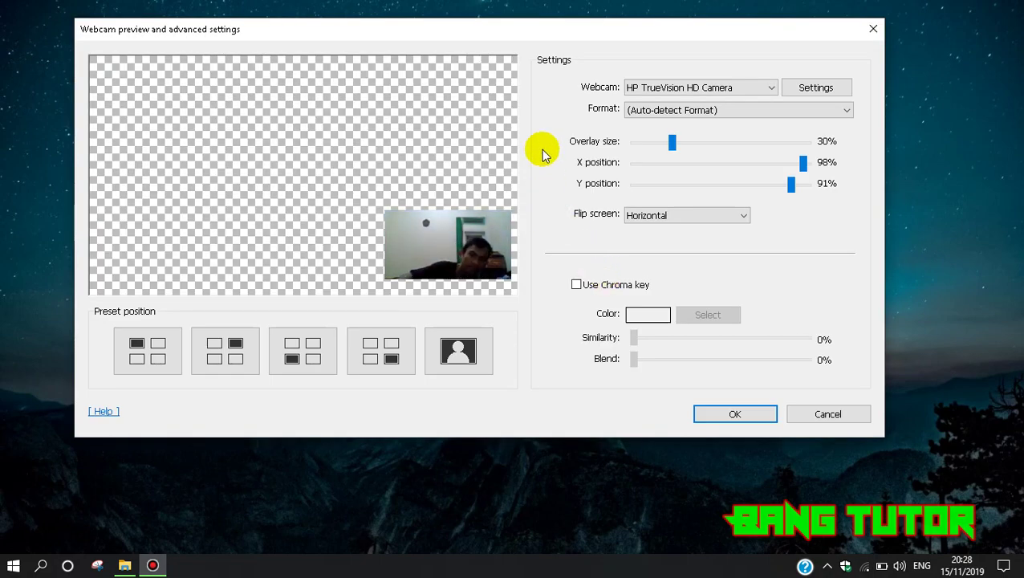
pyautogui.click(825, 413)
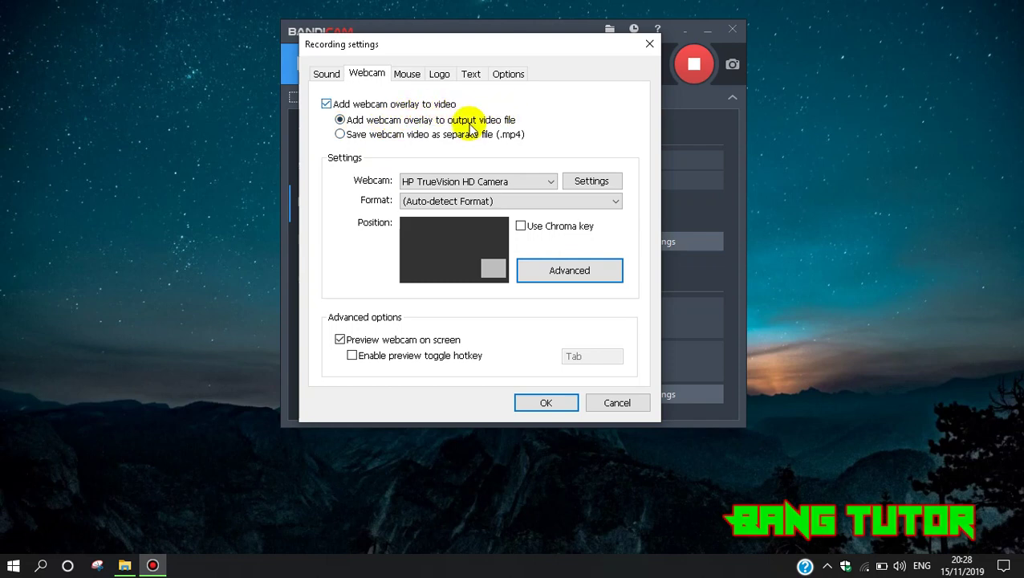
# Review the mouse effects, confirming red as the left click color and yellow as the highlight color.
pyautogui.click(408, 77)
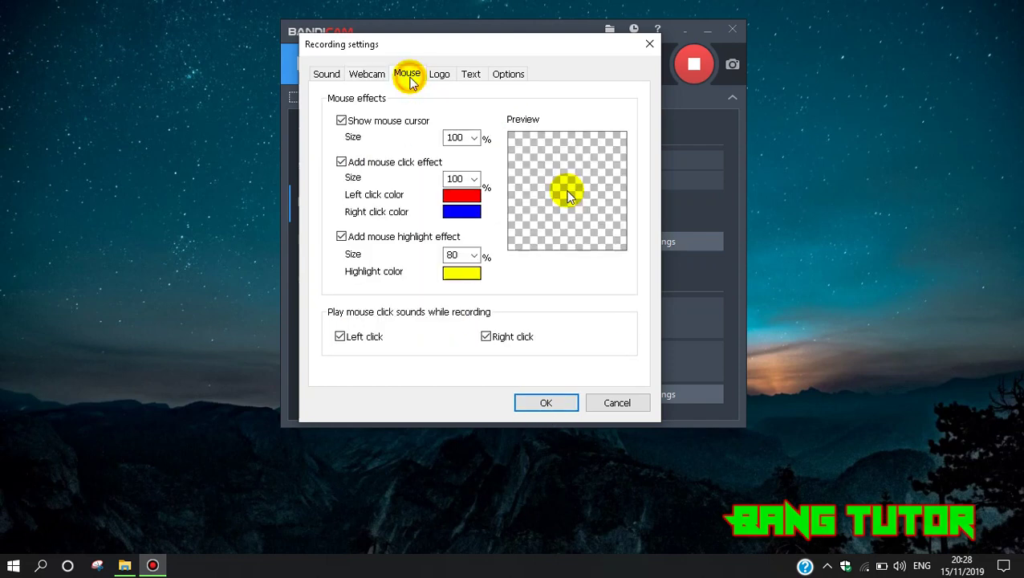
pyautogui.click(341, 120)
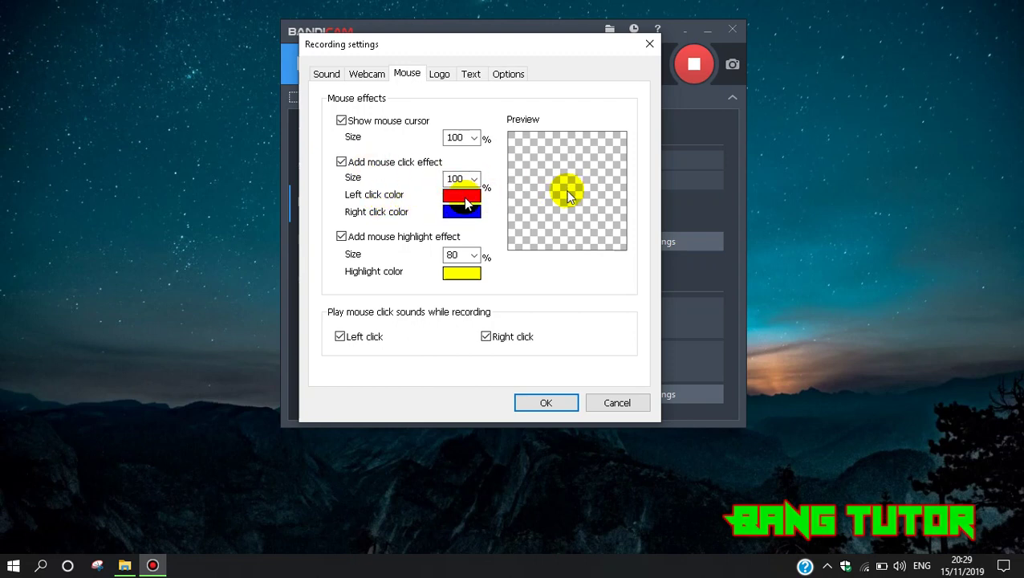
pyautogui.click(463, 196)
pyautogui.click(343, 338)
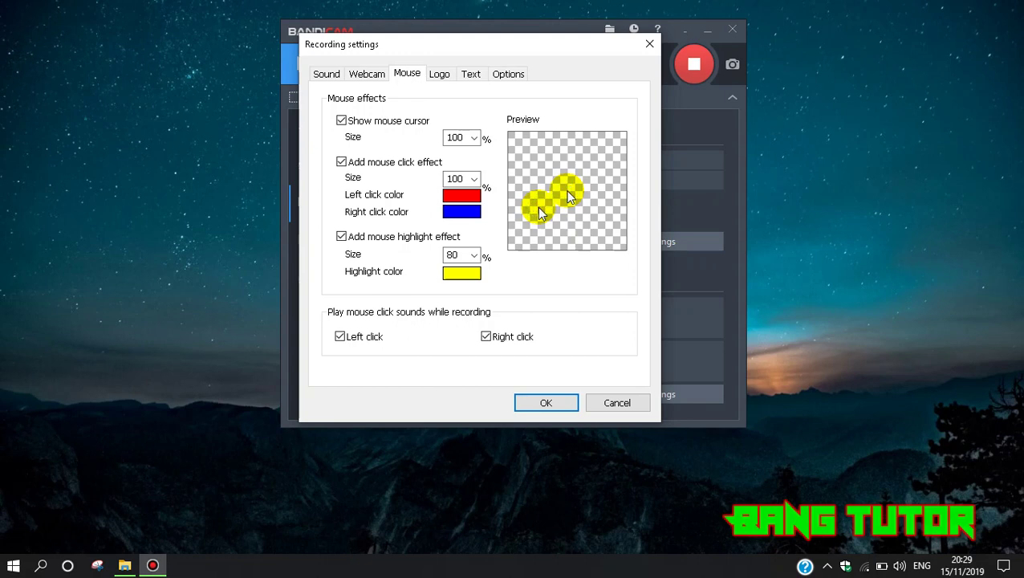
pyautogui.click(456, 275)
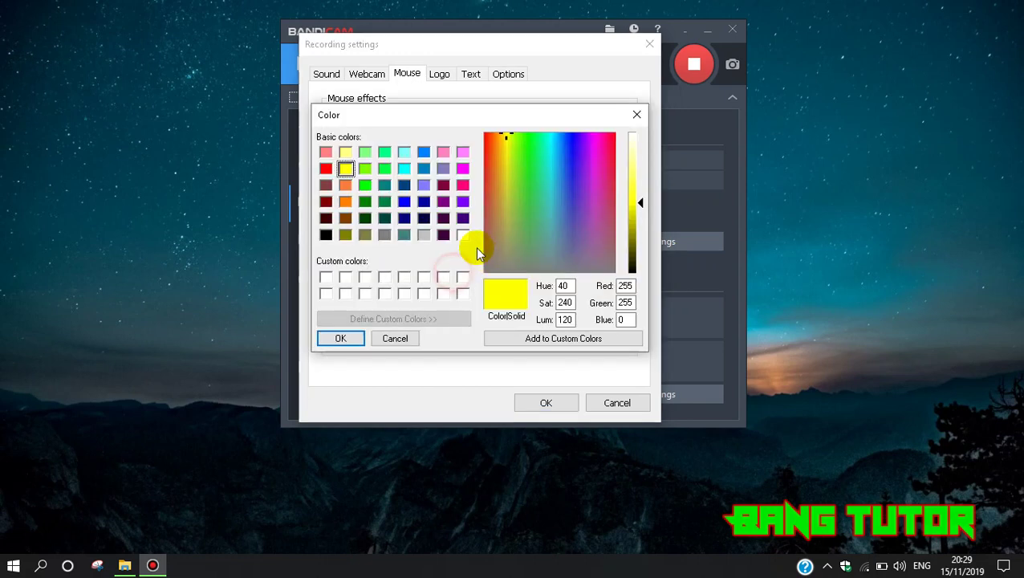
pyautogui.click(346, 340)
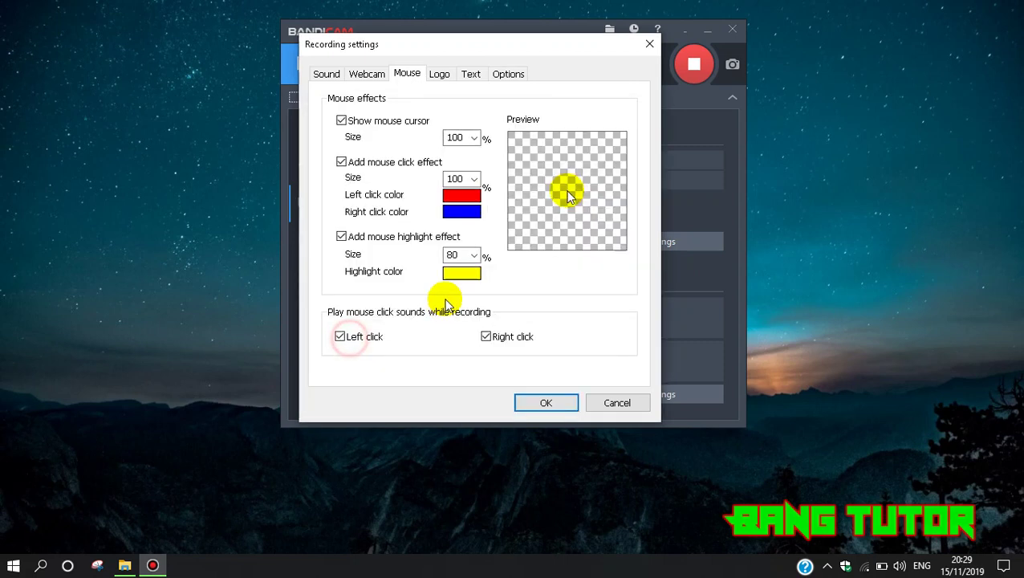
# Try turning off the left and right mouse click sounds and turn both back on.
pyautogui.click(349, 344)
pyautogui.click(486, 337)
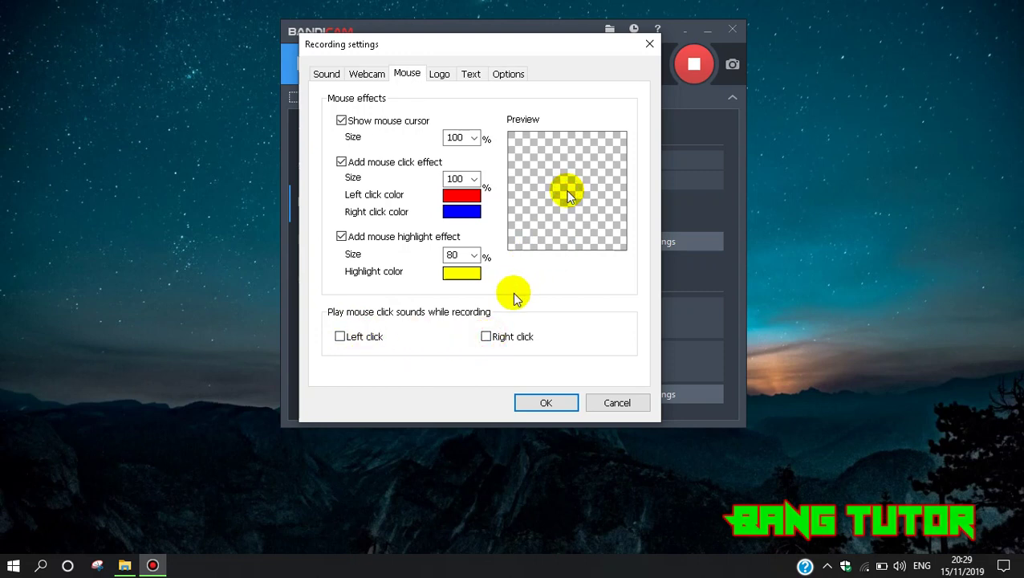
pyautogui.click(339, 337)
pyautogui.click(486, 337)
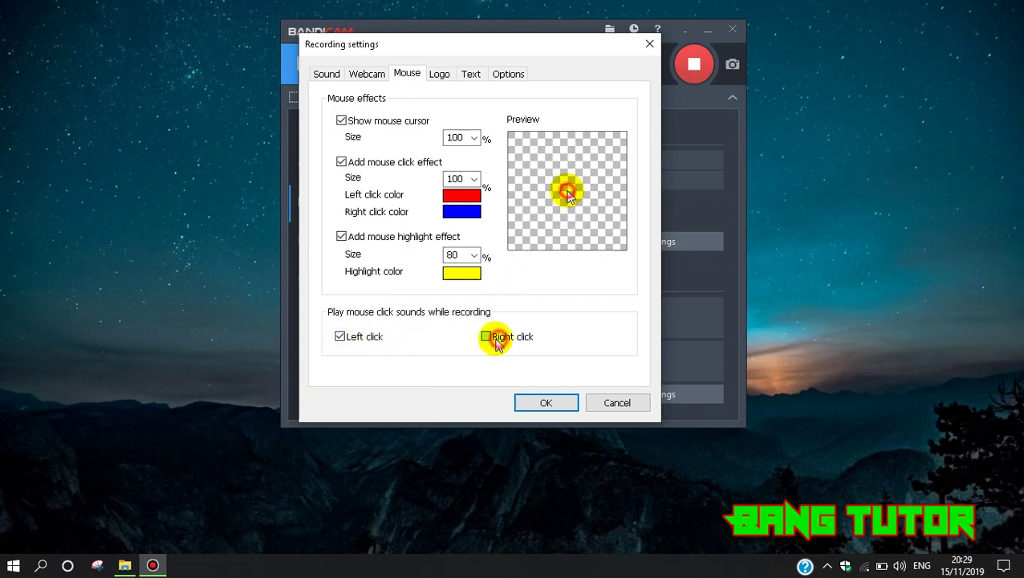
# View the logo overlay settings and the text overlay list, and reposition the recording settings dialog.
pyautogui.click(439, 74)
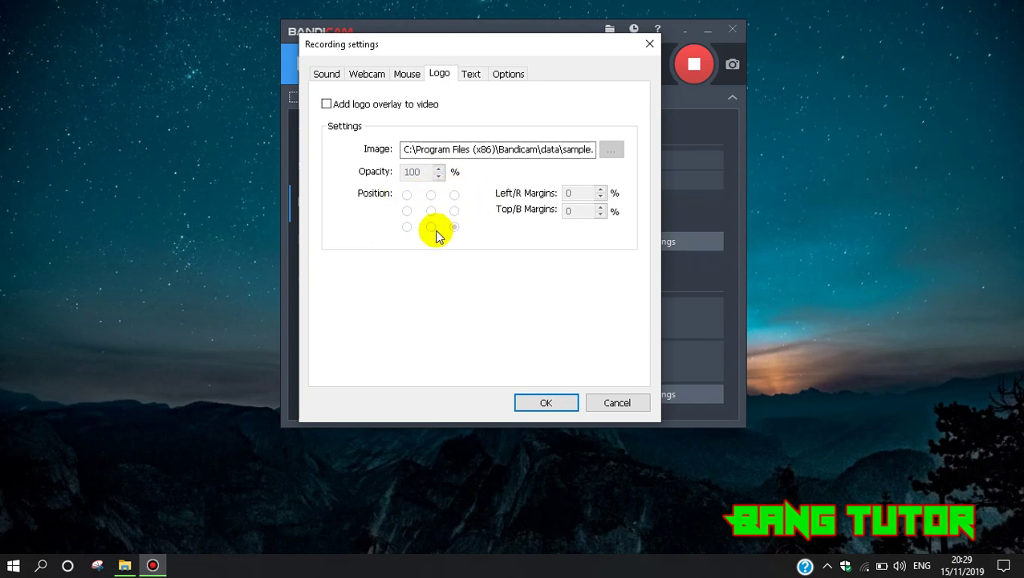
pyautogui.click(476, 76)
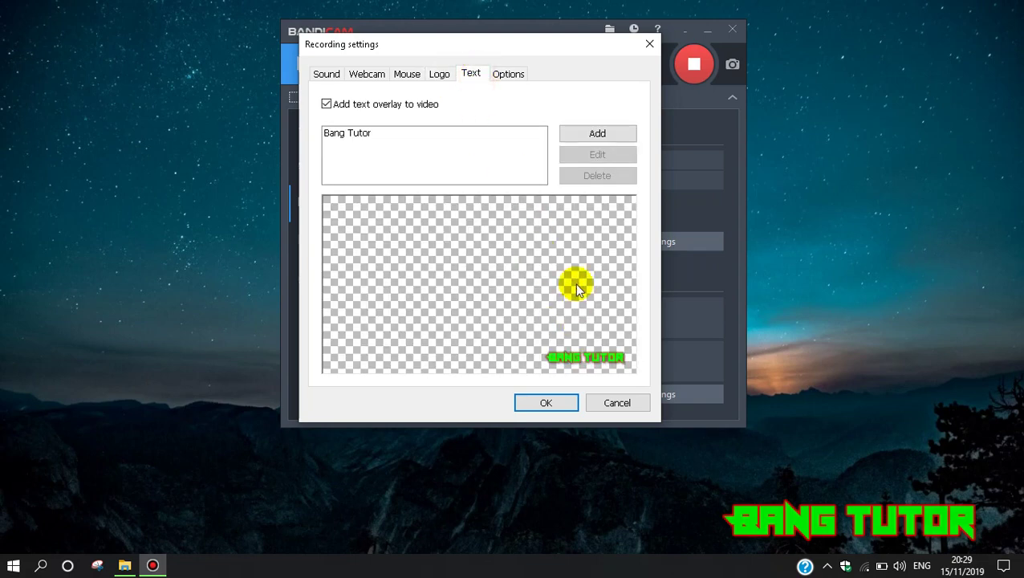
pyautogui.click(439, 44)
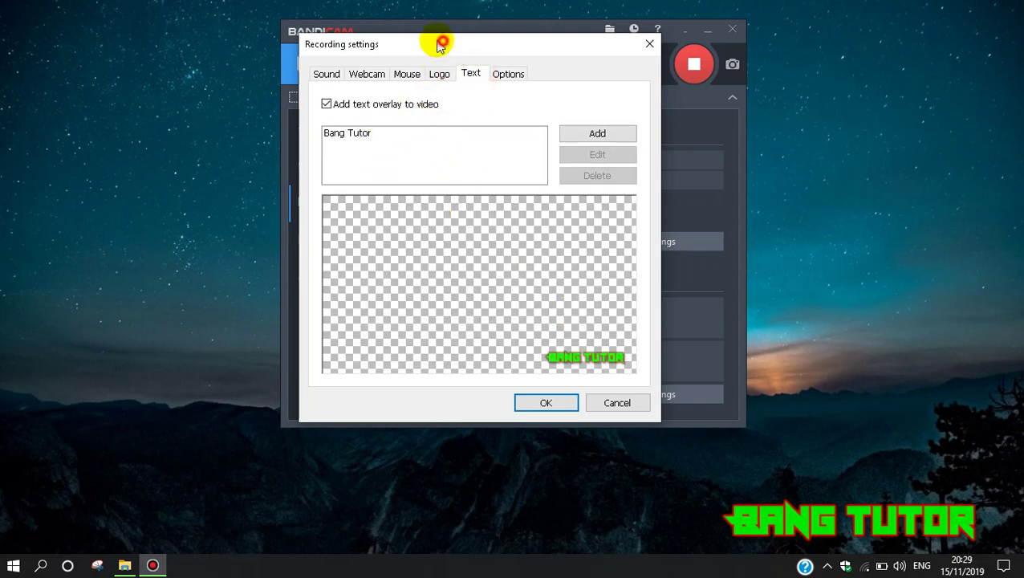
pyautogui.moveTo(439, 44)
pyautogui.mouseDown()
pyautogui.moveTo(411, 41)
pyautogui.moveTo(457, 37)
pyautogui.mouseUp()
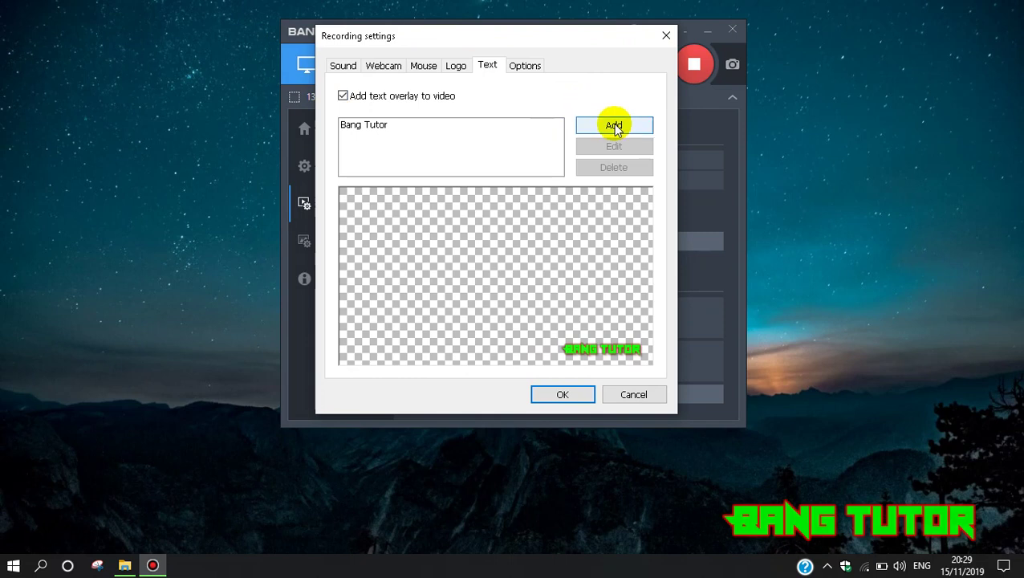
# Add a text overlay reading "Tutorial", try the alignment choices and place it in the video's bottom-right corner.
pyautogui.click(614, 126)
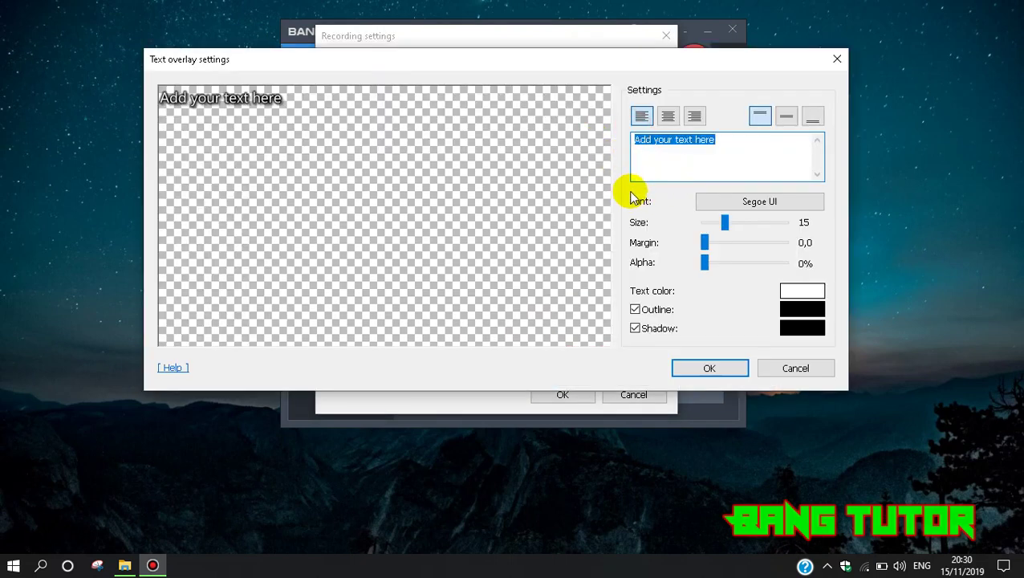
pyautogui.write('Tutorial')
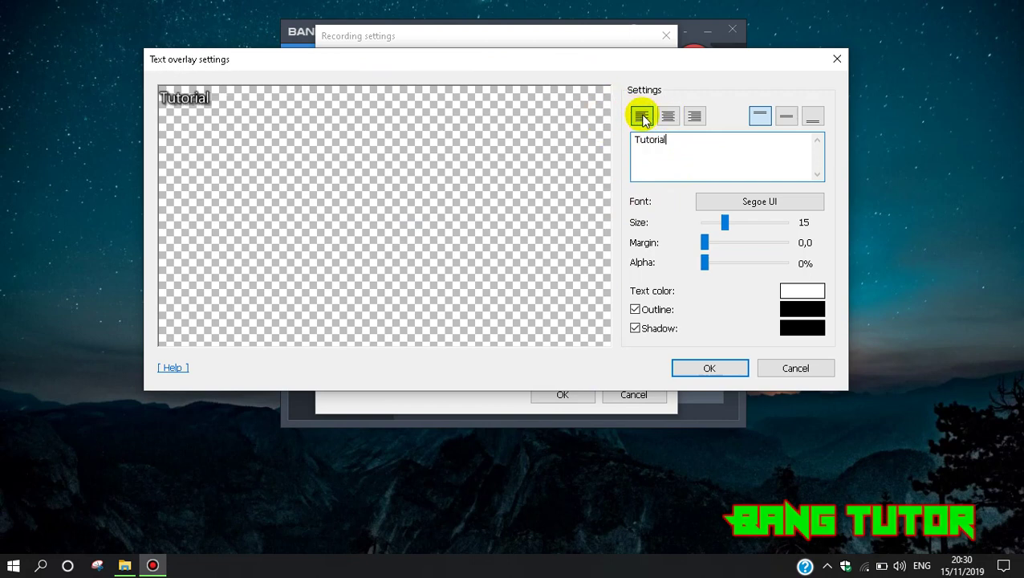
pyautogui.click(668, 116)
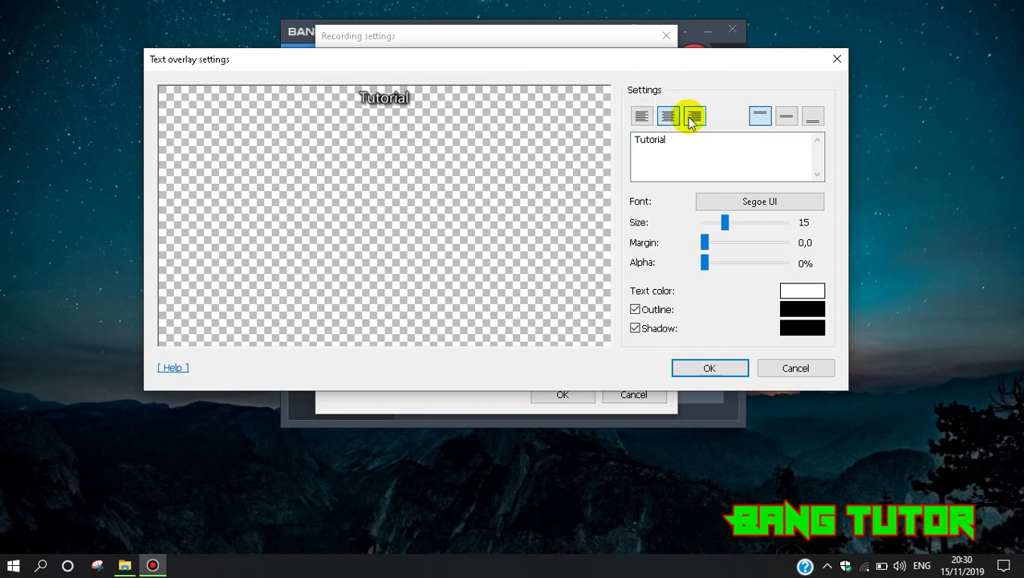
pyautogui.click(694, 117)
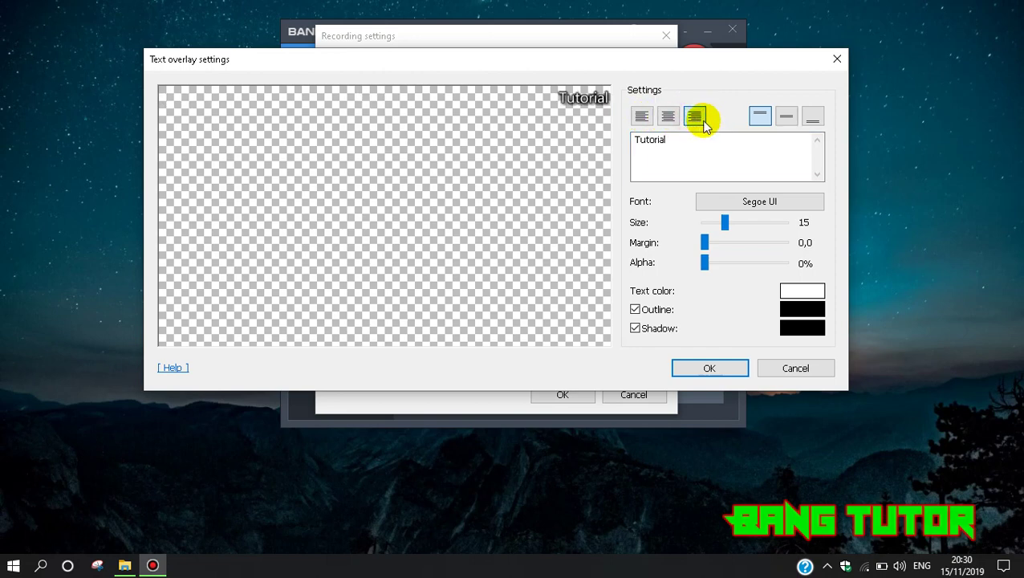
pyautogui.click(783, 121)
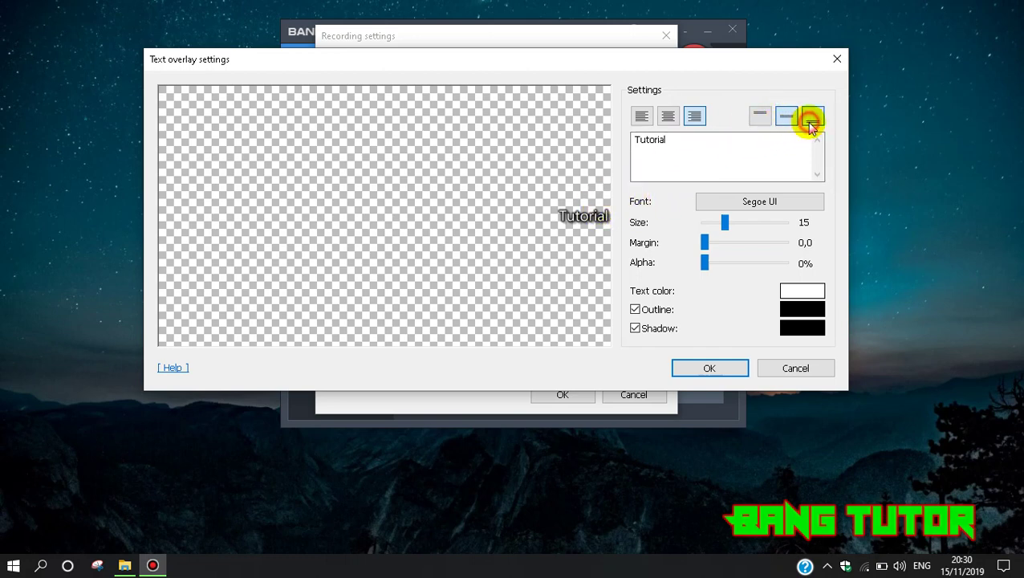
pyautogui.click(810, 121)
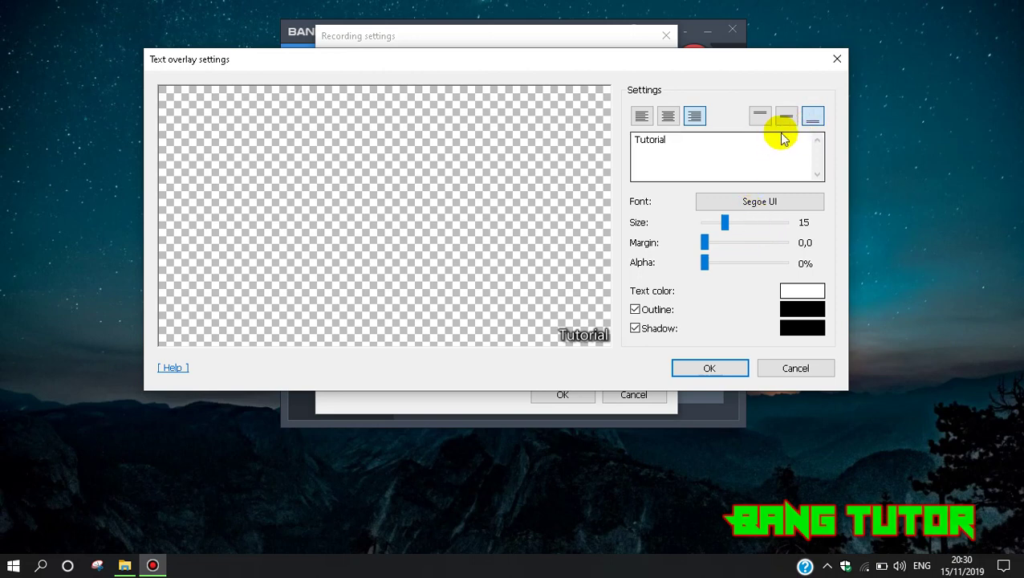
# Try centering the "Tutorial" text overlay and adjusting its size to 14 and margin to 0,4, browse its fonts, and discard the overlay.
pyautogui.click(642, 118)
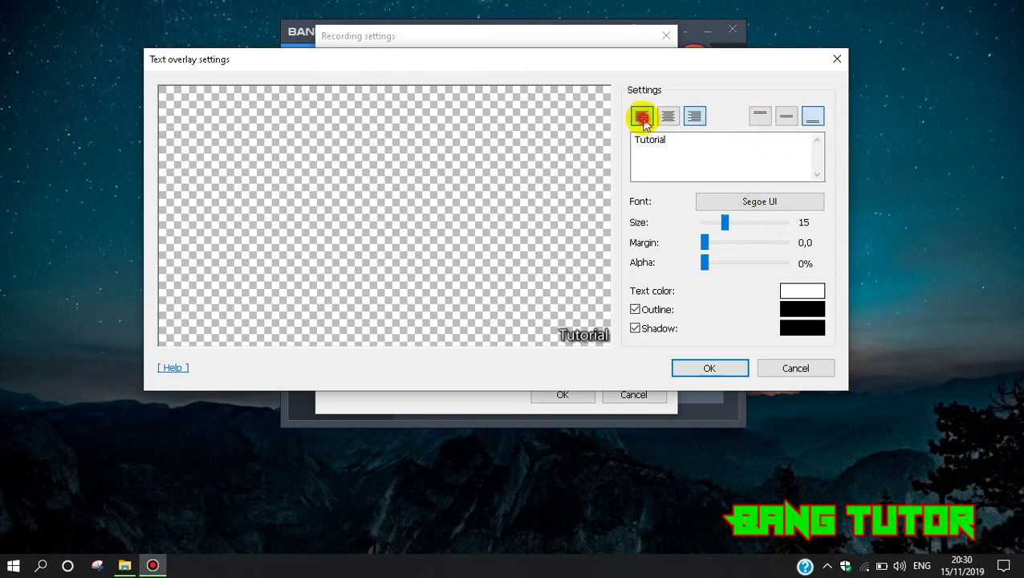
pyautogui.click(668, 117)
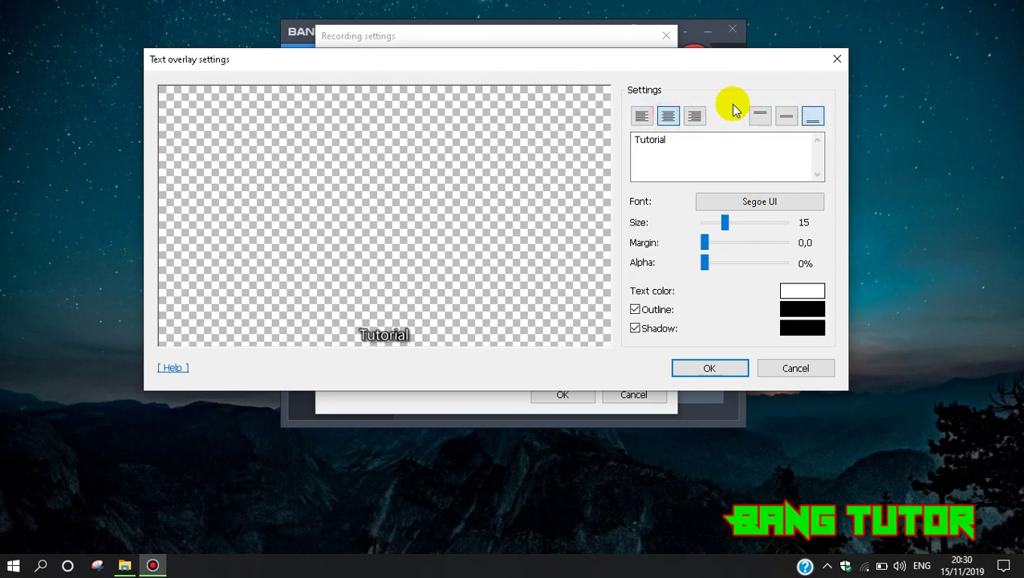
pyautogui.click(764, 203)
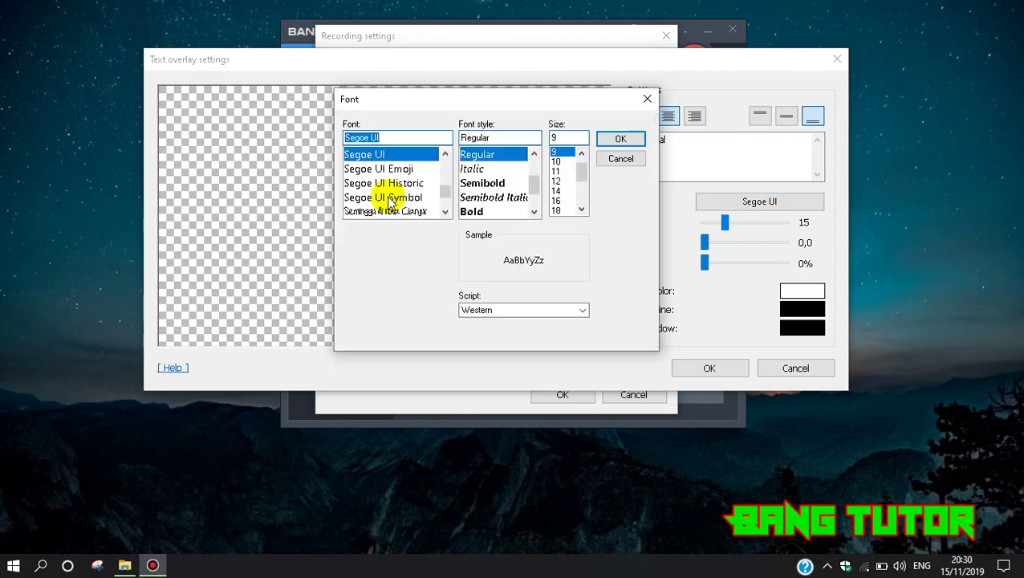
pyautogui.scroll(-10, 389, 202)
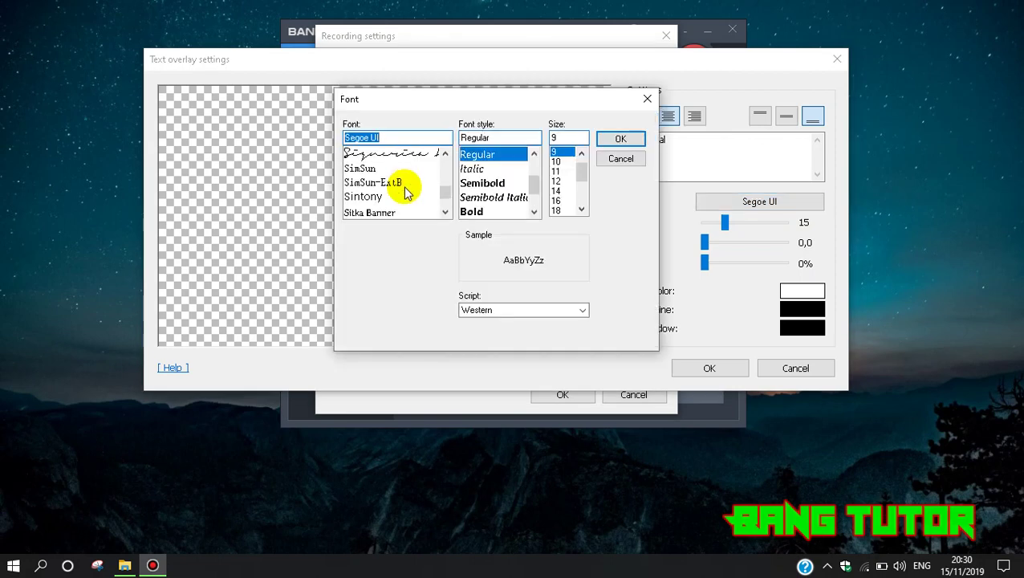
pyautogui.scroll(3, 405, 192)
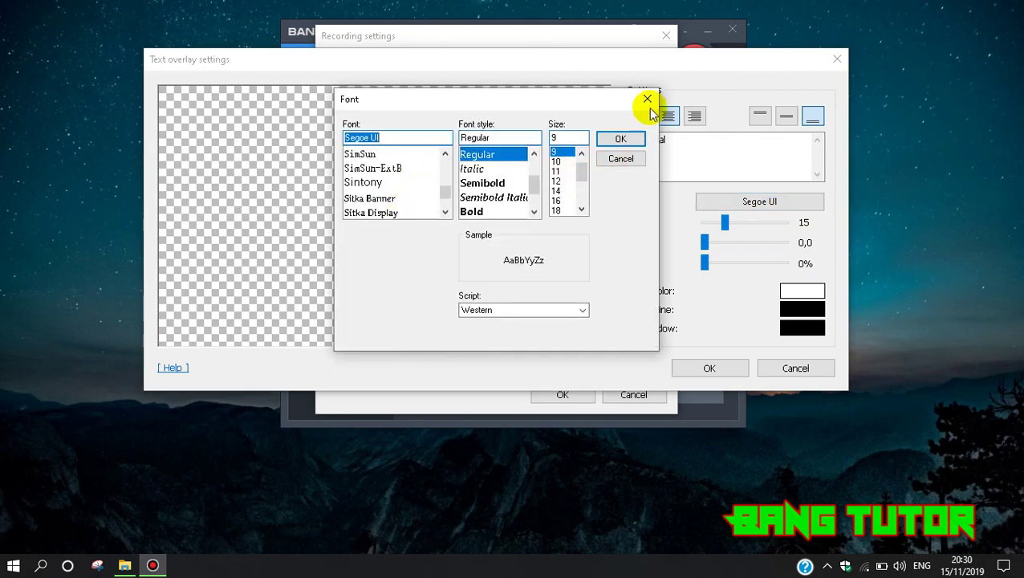
pyautogui.click(632, 159)
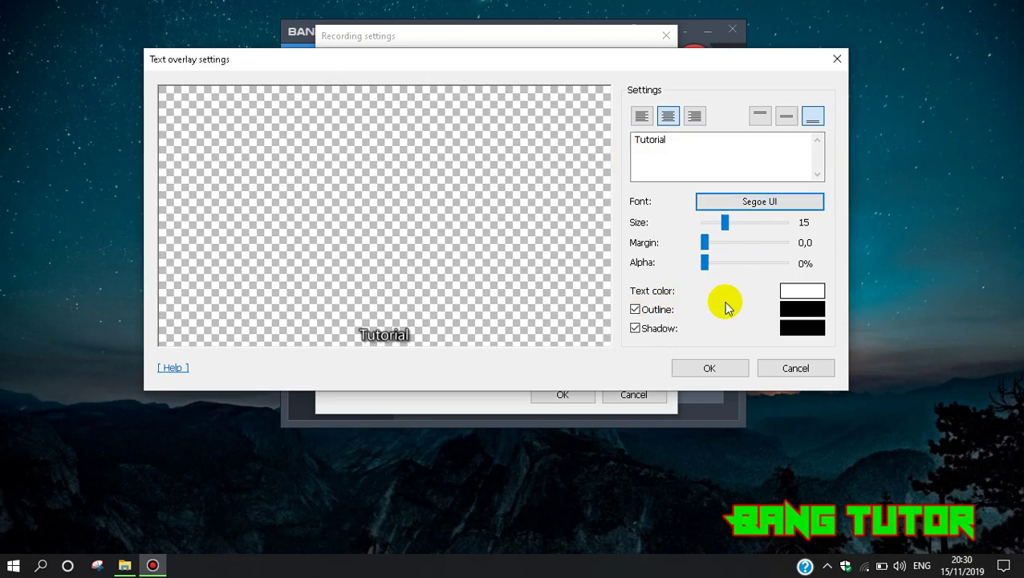
pyautogui.moveTo(704, 244); pyautogui.dragTo(722, 222)
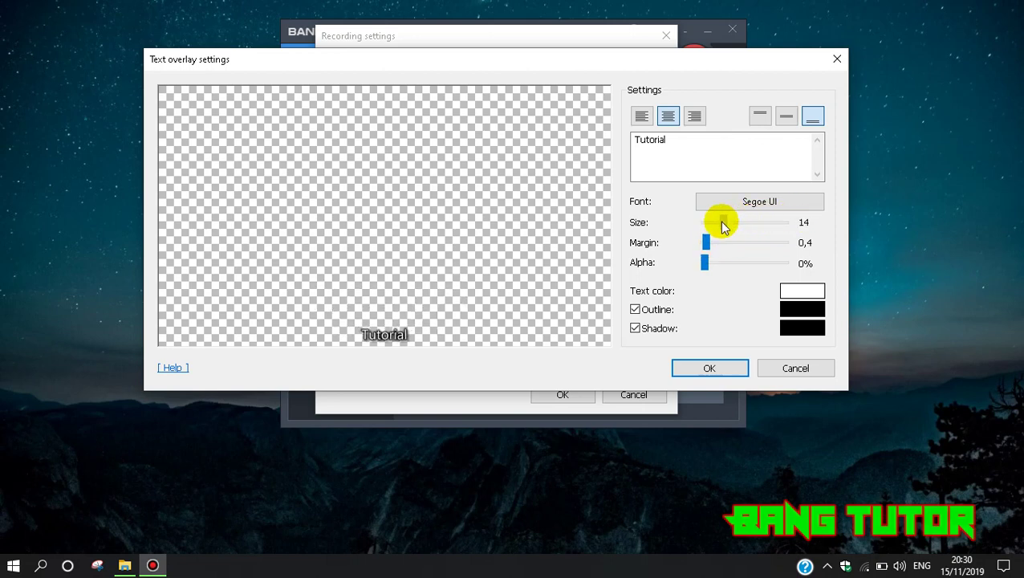
pyautogui.click(794, 368)
# View the recording options and the available recording priority levels, and leave the recording settings without saving changes.
pyautogui.click(526, 69)
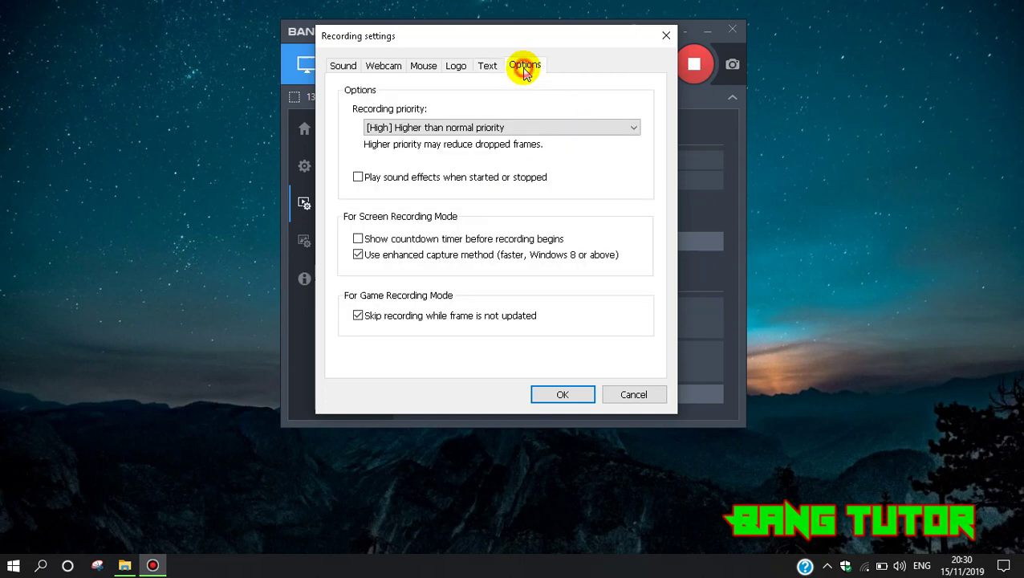
pyautogui.click(471, 130)
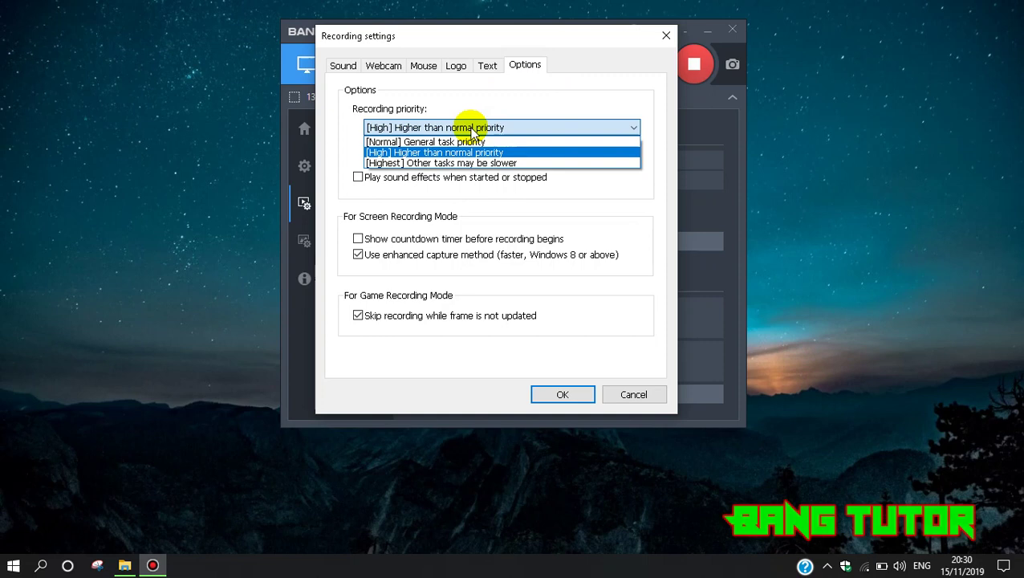
pyautogui.click(474, 131)
pyautogui.click(423, 131)
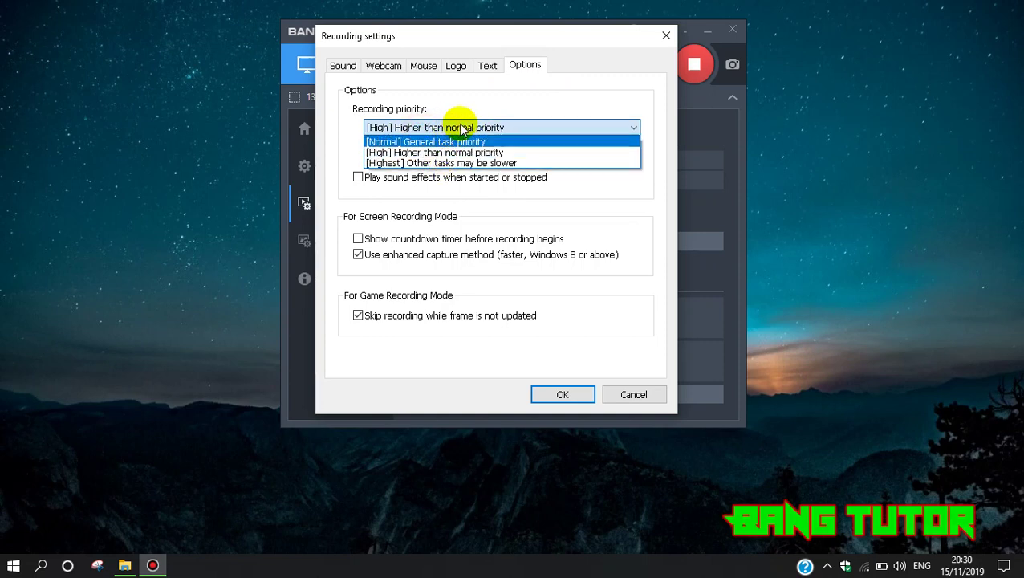
pyautogui.click(457, 125)
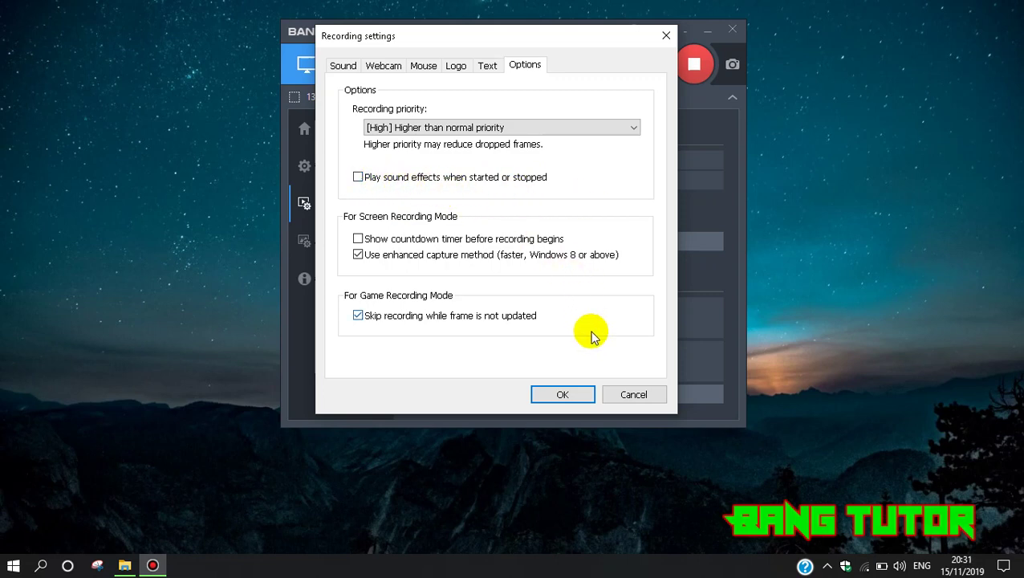
pyautogui.click(621, 394)
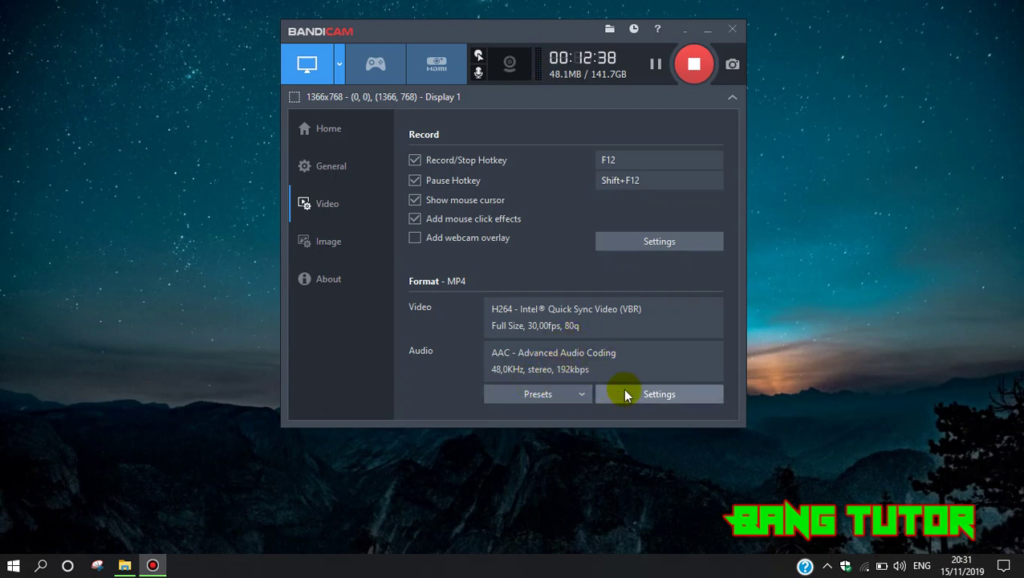
# View the recording format presets and the quality choices in the format settings, and leave without changing anything.
pyautogui.click(582, 395)
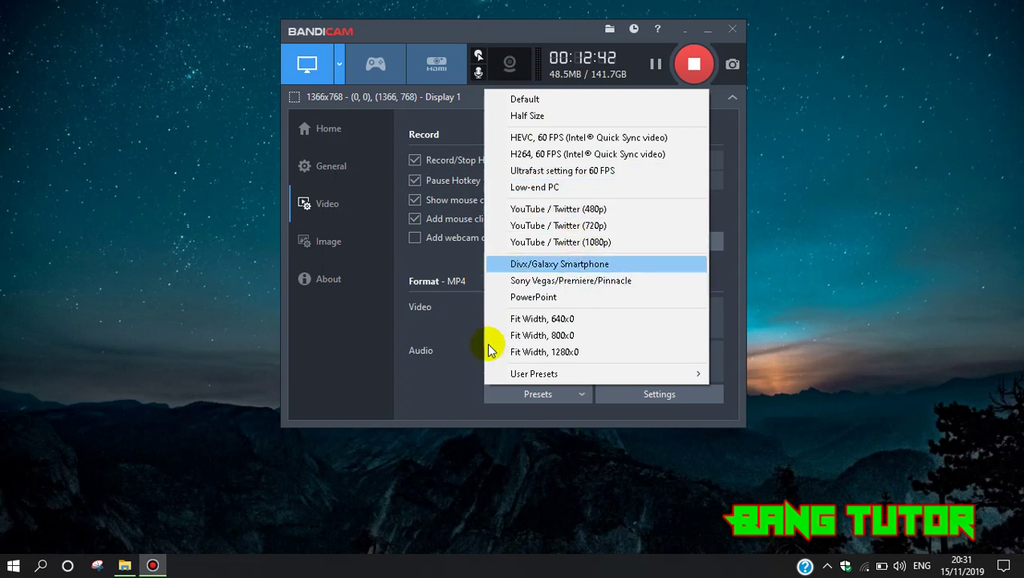
pyautogui.click(421, 356)
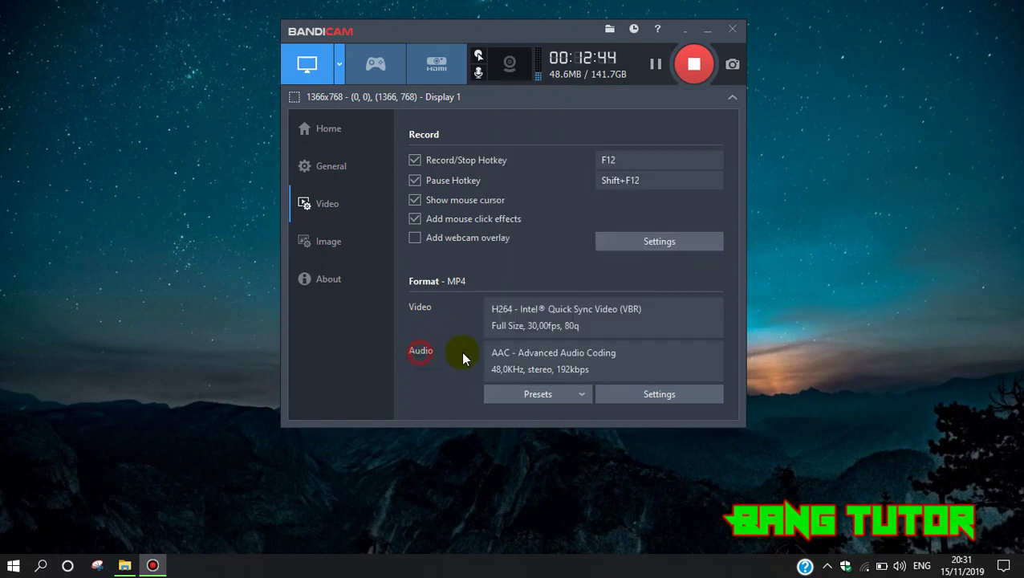
pyautogui.click(648, 397)
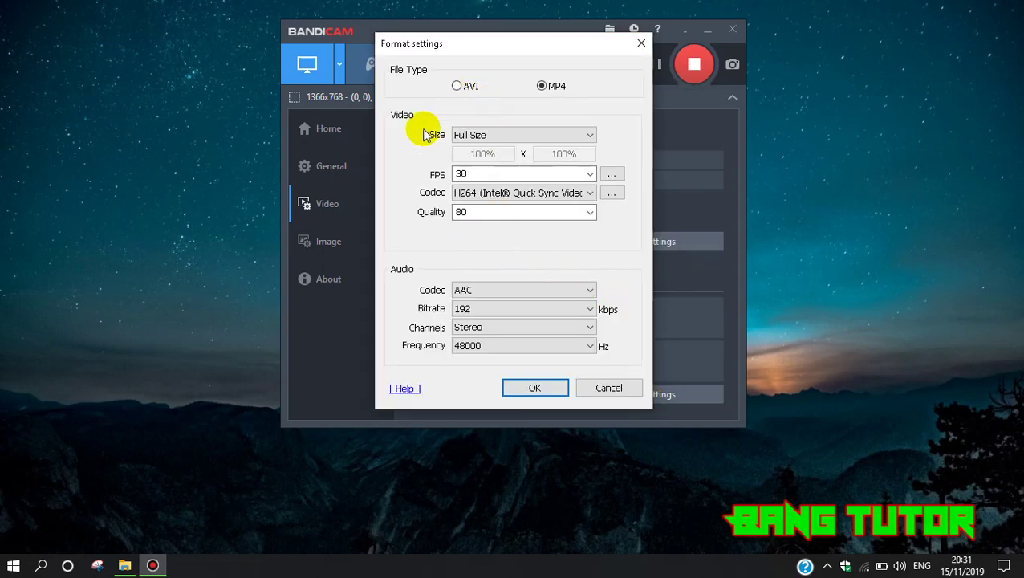
pyautogui.click(591, 212)
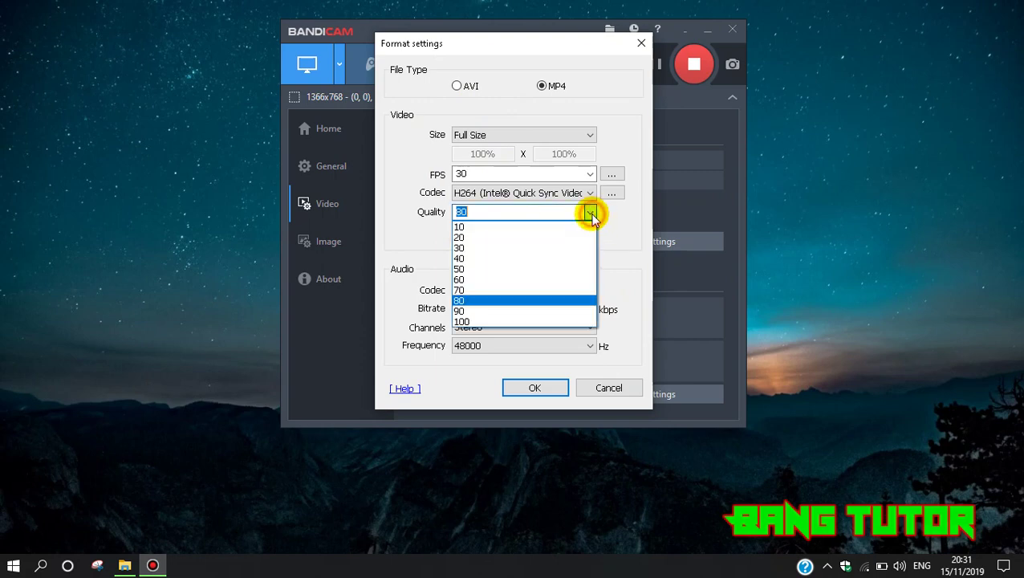
pyautogui.click(591, 214)
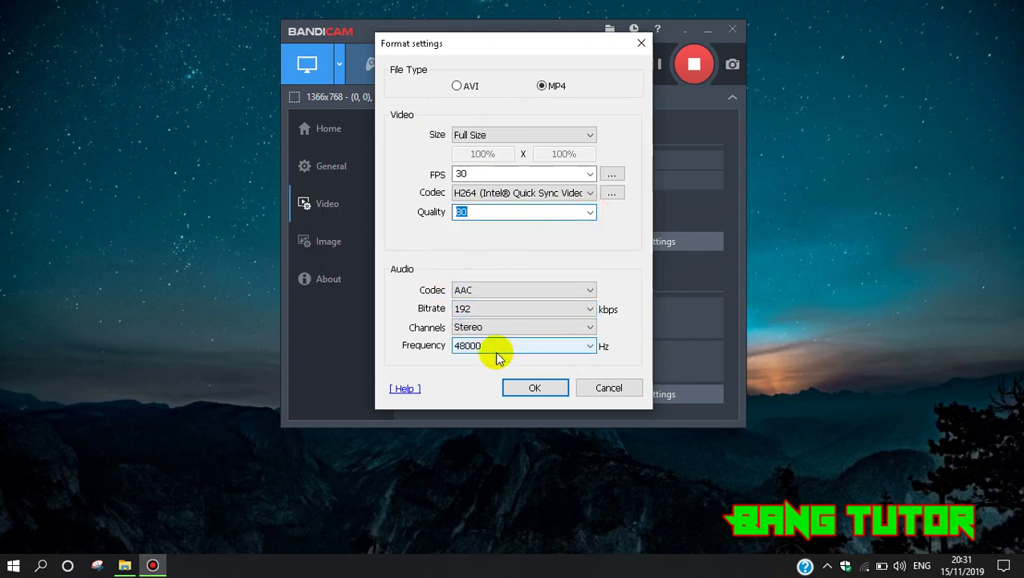
pyautogui.click(608, 389)
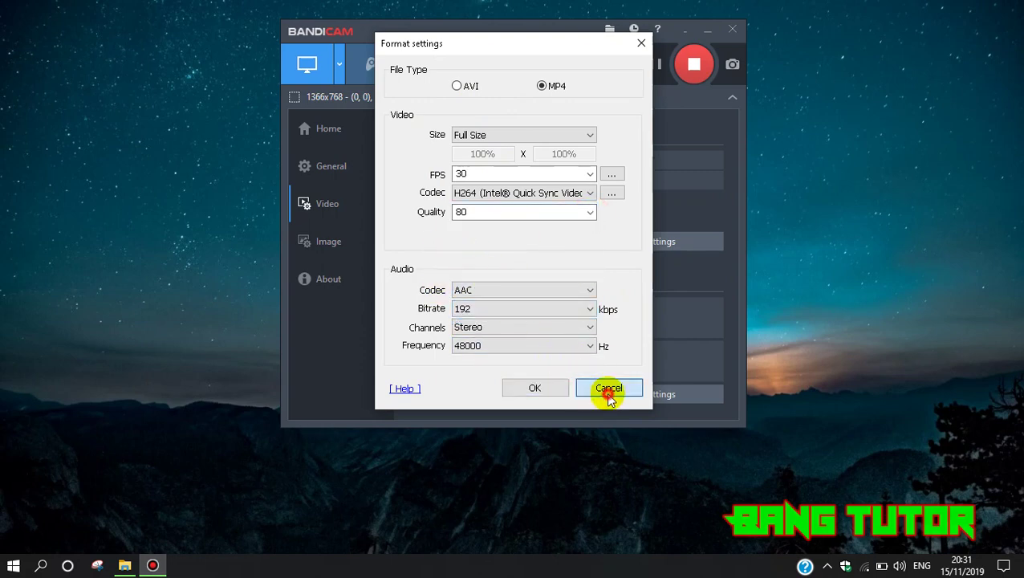
# Turn on the F11 capture hotkey and the mouse cursor display for image captures.
pyautogui.click(319, 244)
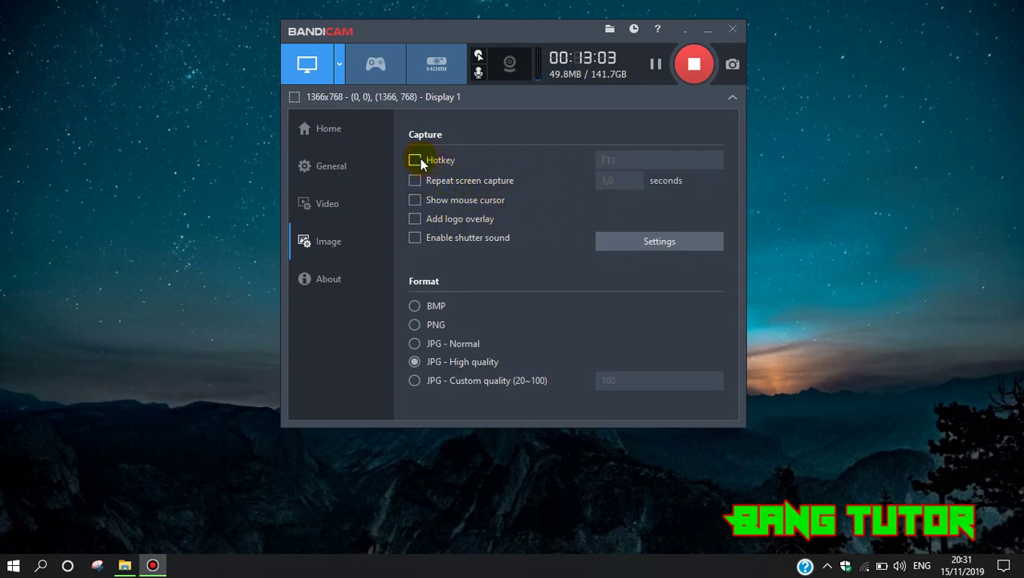
pyautogui.click(419, 161)
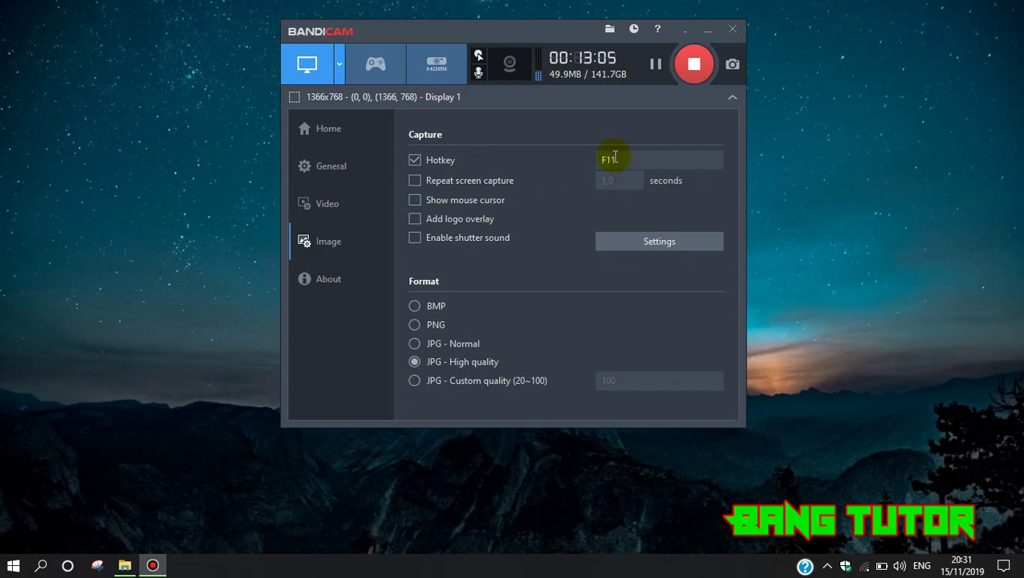
pyautogui.click(441, 183)
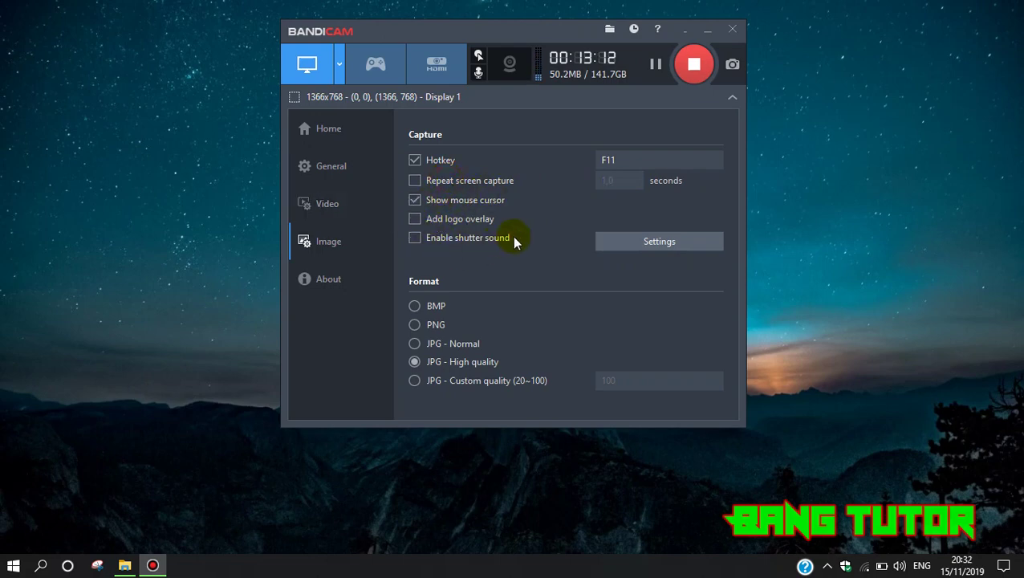
# View the image capture logo settings without changing them and set the image format to JPG - Custom quality.
pyautogui.click(637, 242)
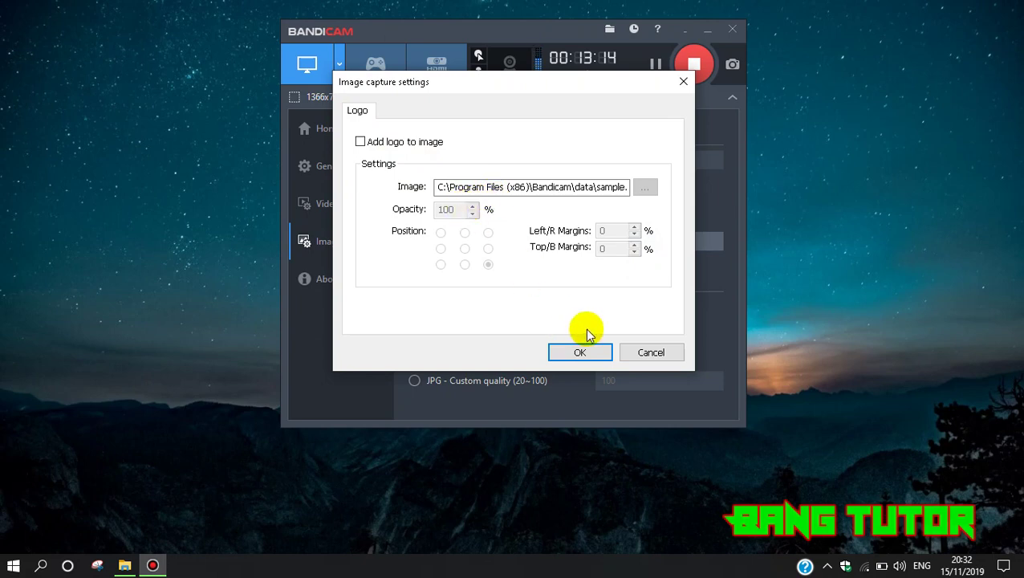
pyautogui.click(647, 354)
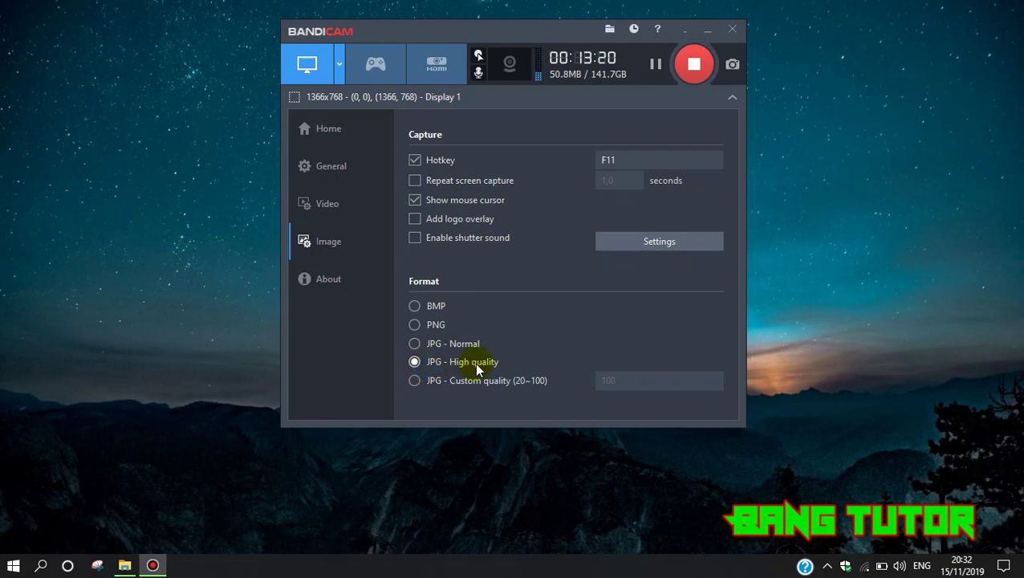
pyautogui.click(415, 382)
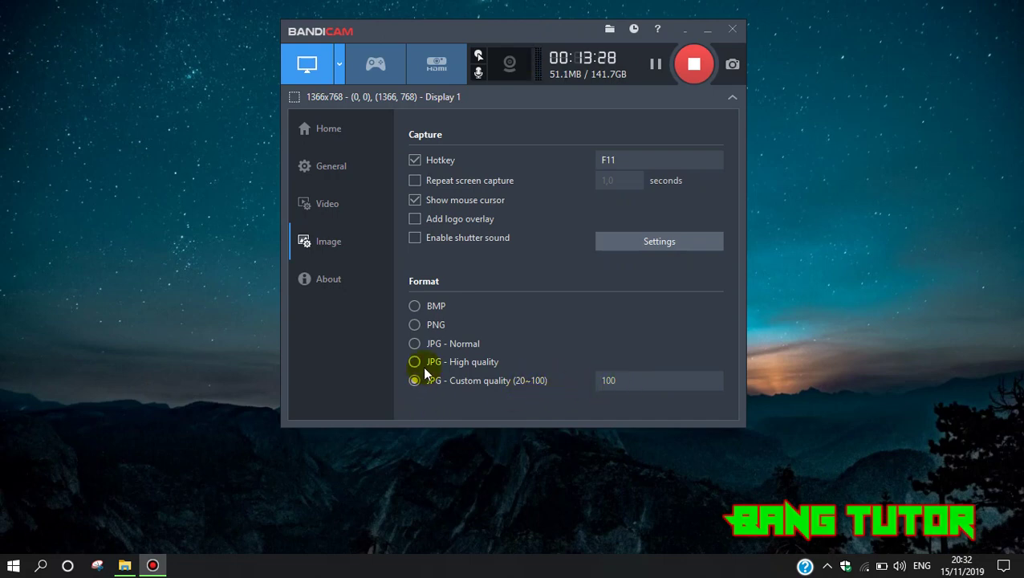
# View the program's version and license information, highlight the license details and reposition the window.
pyautogui.click(341, 284)
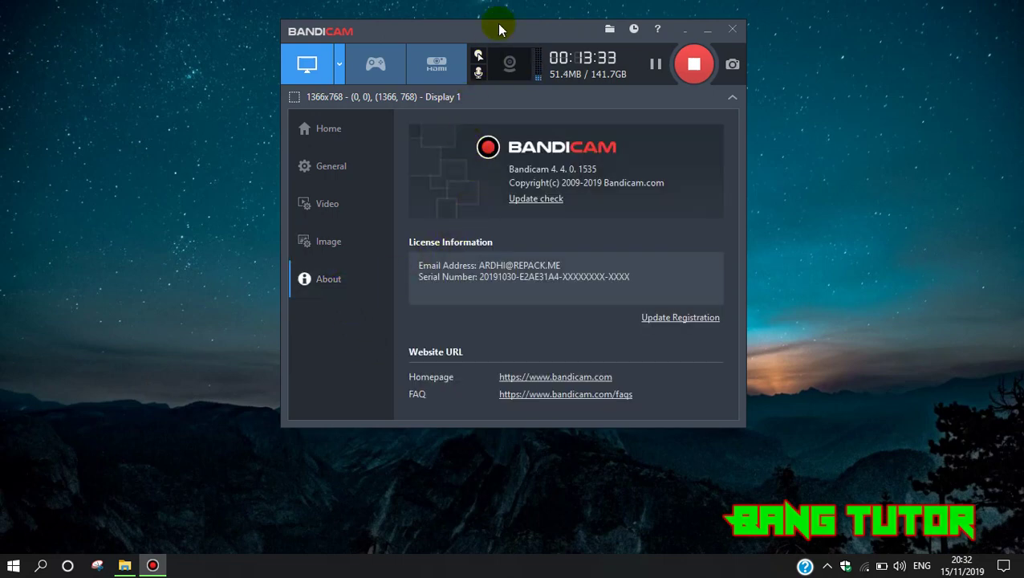
pyautogui.moveTo(498, 29); pyautogui.dragTo(461, 32)
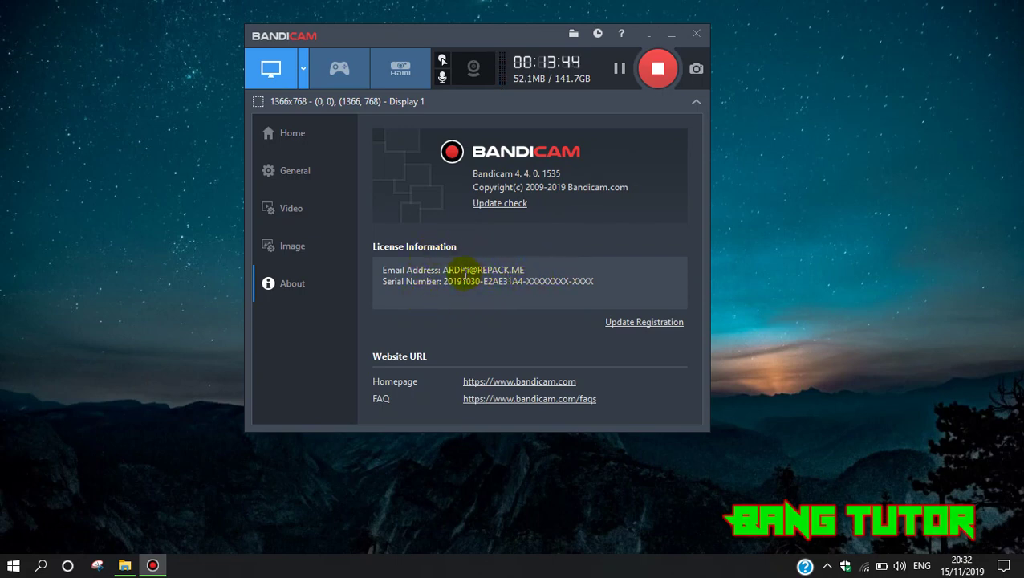
pyautogui.moveTo(459, 269); pyautogui.dragTo(610, 284)
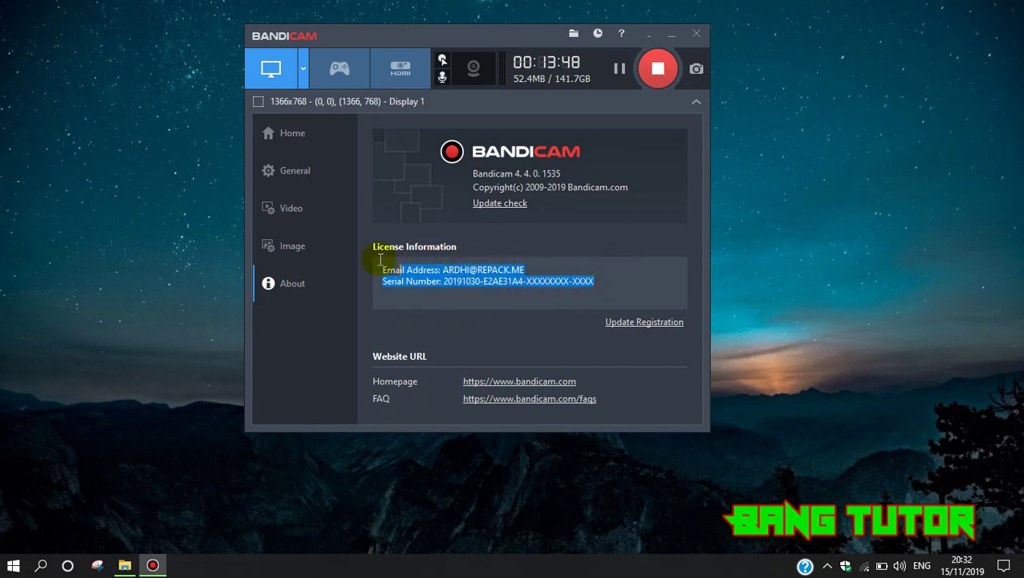
pyautogui.click(412, 37)
pyautogui.moveTo(388, 37); pyautogui.dragTo(361, 32)
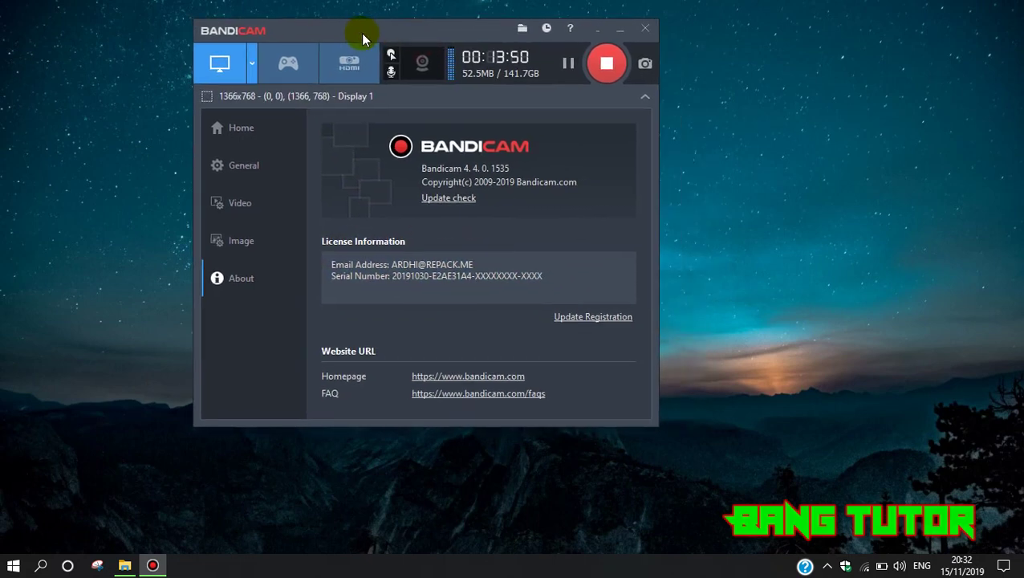
# View the home page and the screen recording area choices, and try Game Recording Mode but keep the current recording running.
pyautogui.click(228, 130)
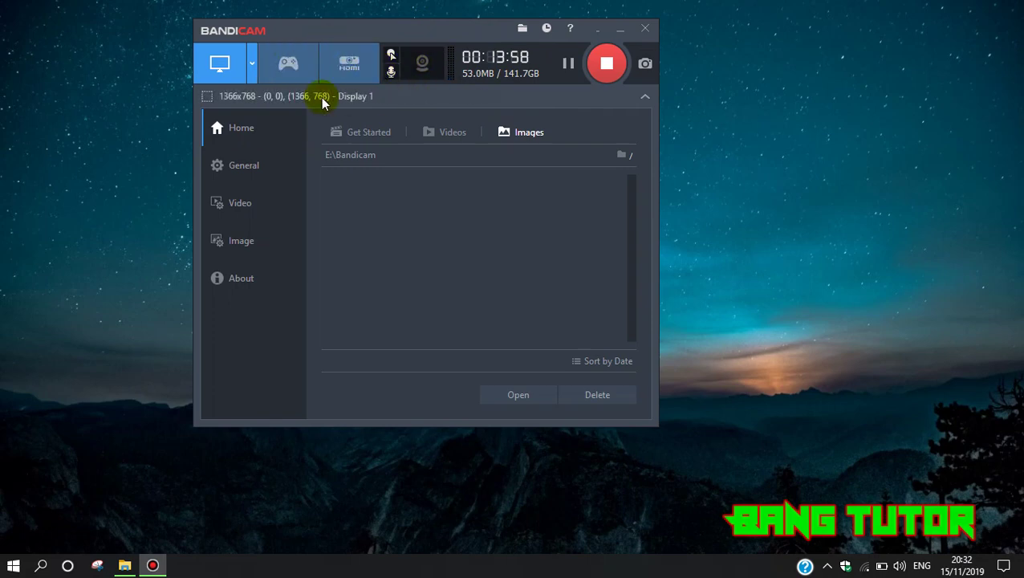
pyautogui.click(253, 68)
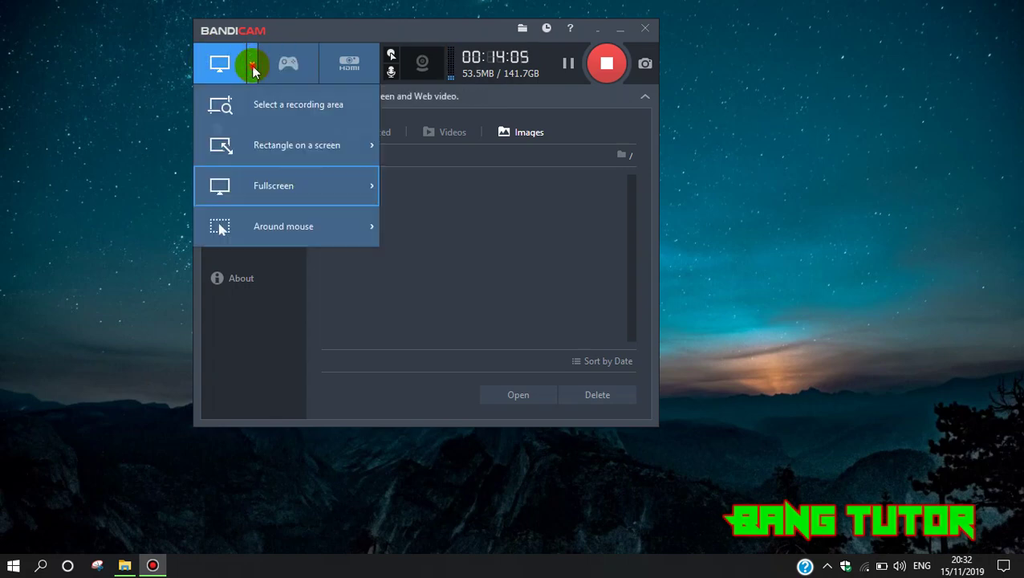
pyautogui.click(281, 36)
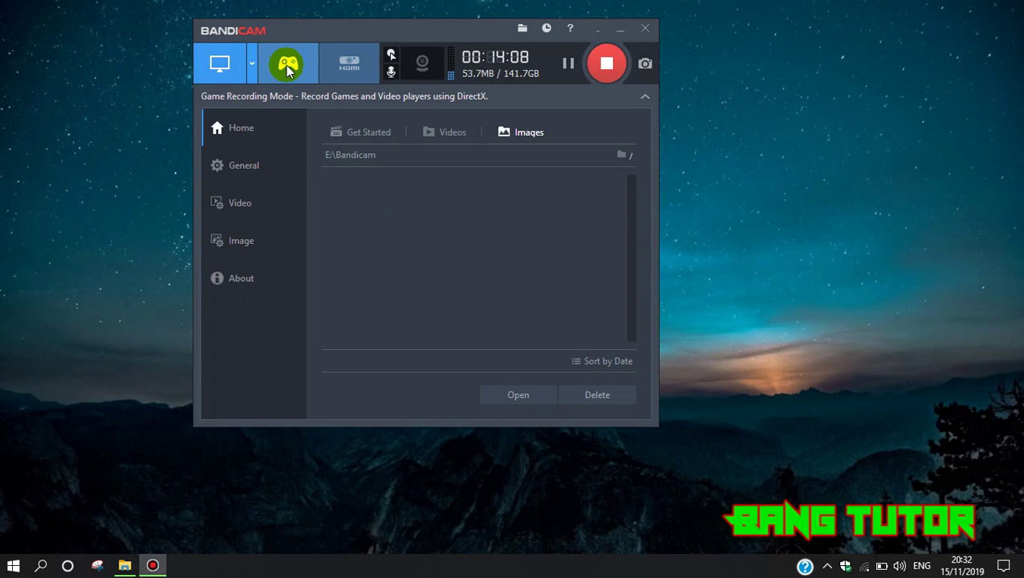
pyautogui.click(287, 71)
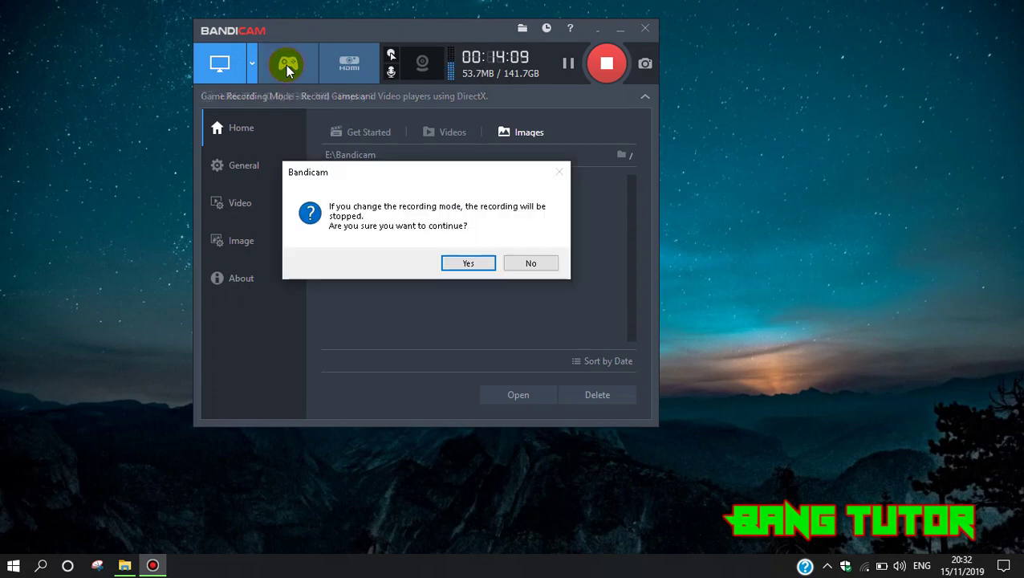
pyautogui.click(527, 270)
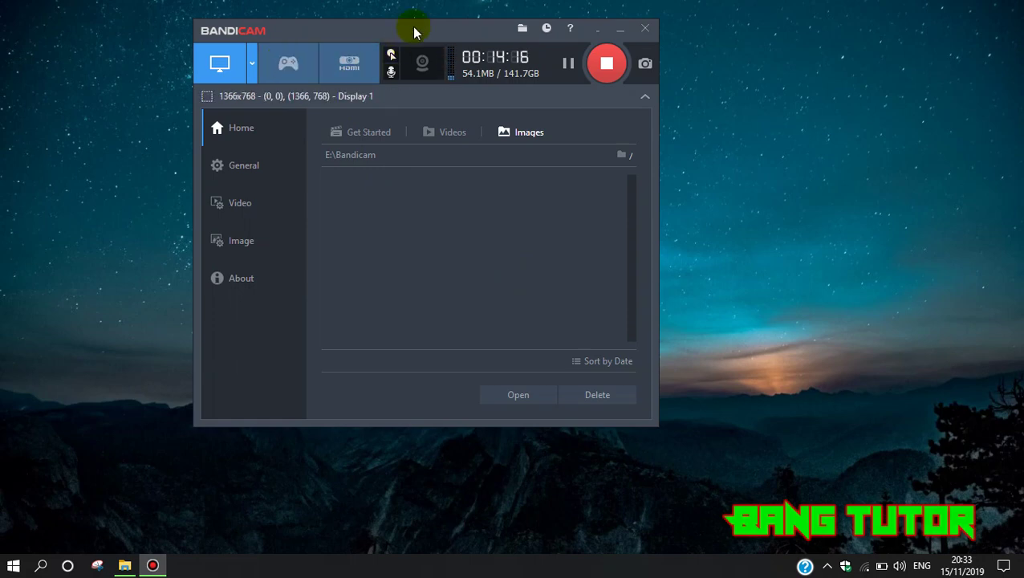
pyautogui.moveTo(409, 32); pyautogui.dragTo(540, 49)
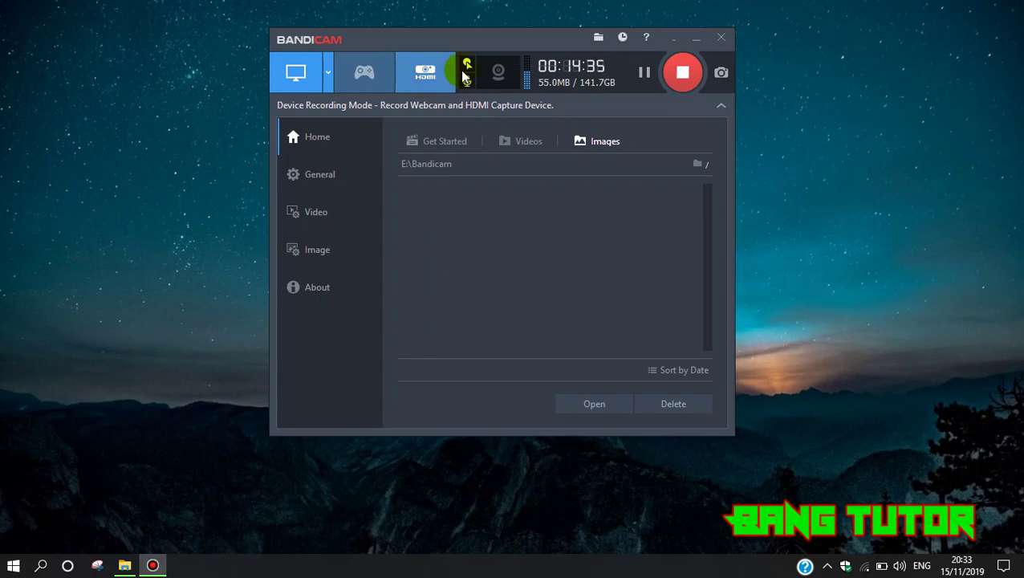
pyautogui.moveTo(464, 48); pyautogui.dragTo(482, 60)
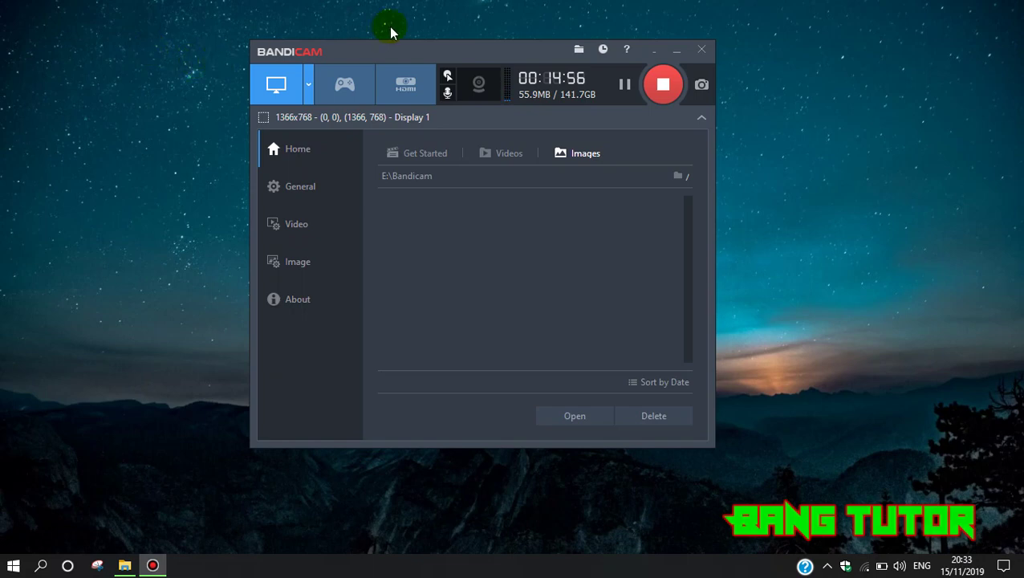
pyautogui.moveTo(447, 50); pyautogui.dragTo(454, 29)
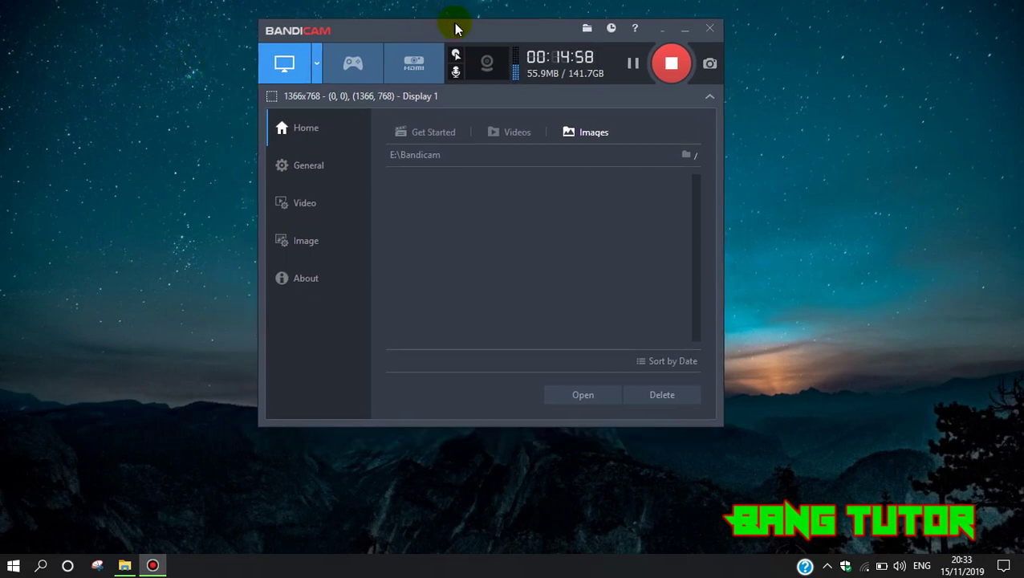
pyautogui.rightClick(160, 117)
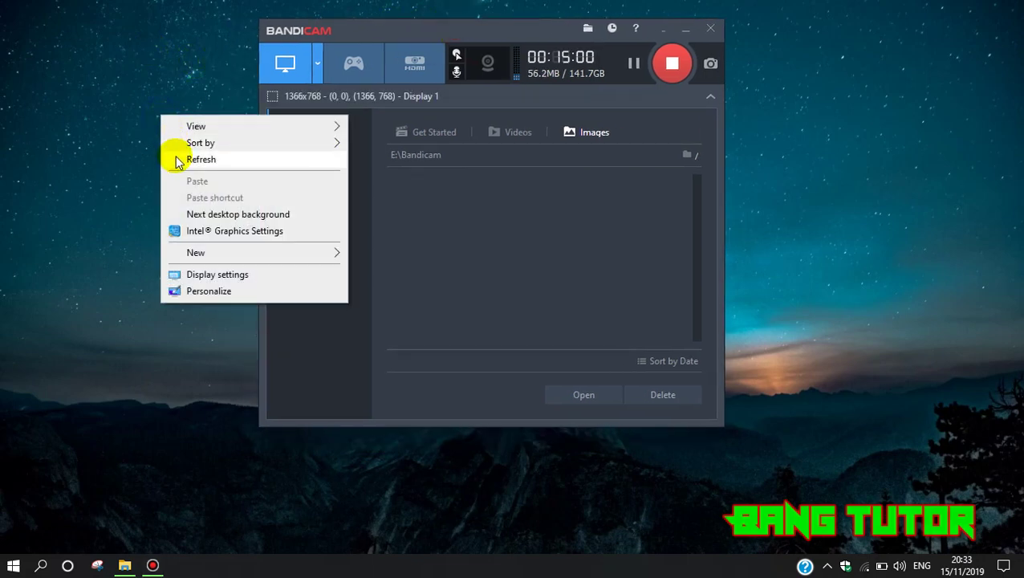
pyautogui.click(175, 158)
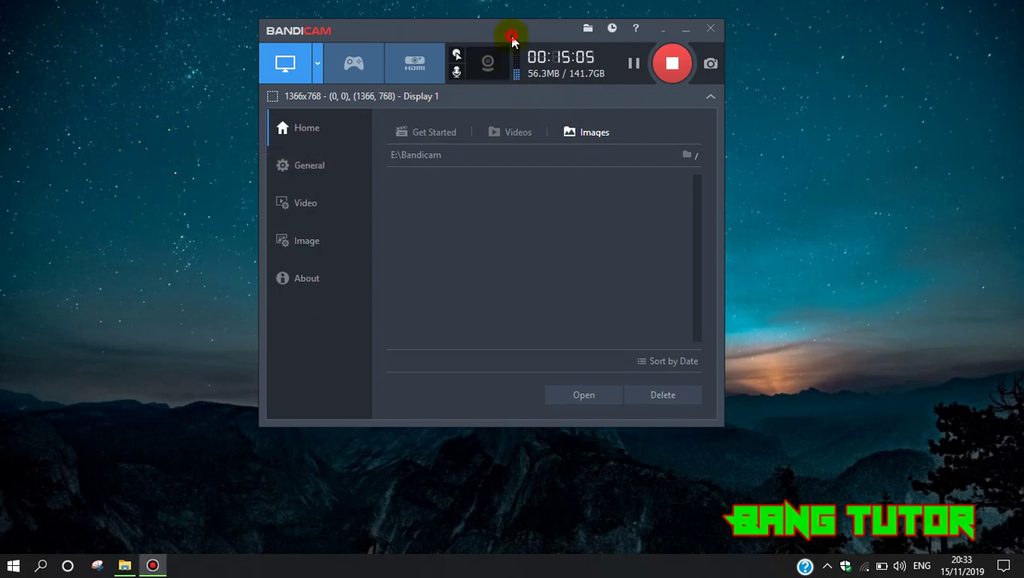
pyautogui.moveTo(517, 38); pyautogui.dragTo(523, 63)
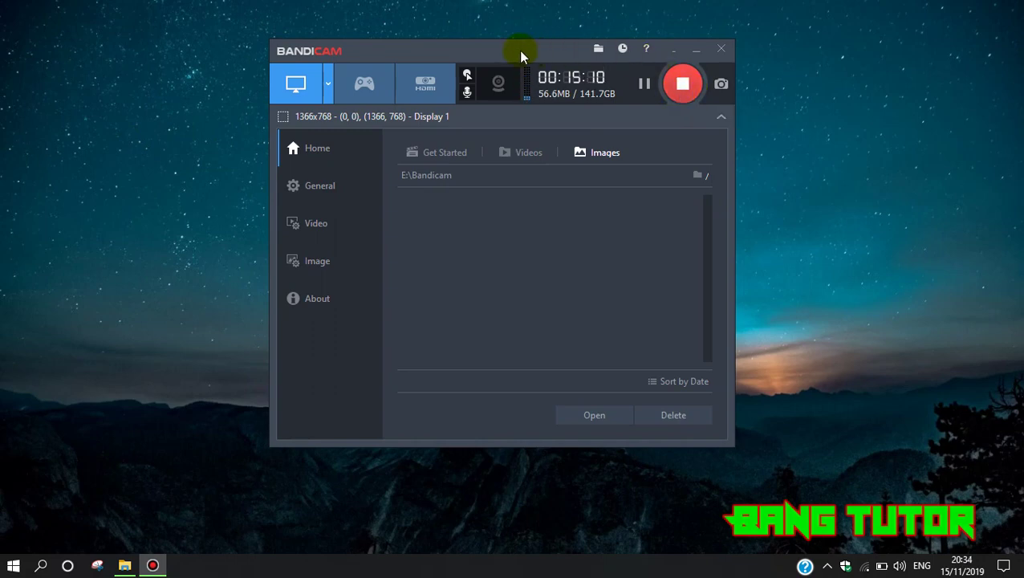
pyautogui.moveTo(539, 46); pyautogui.dragTo(555, 32)
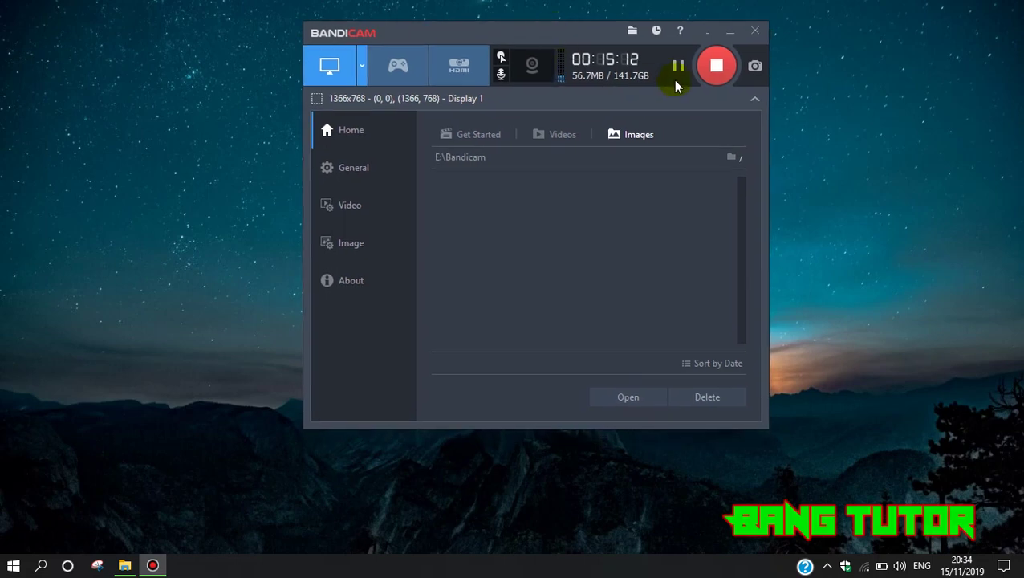